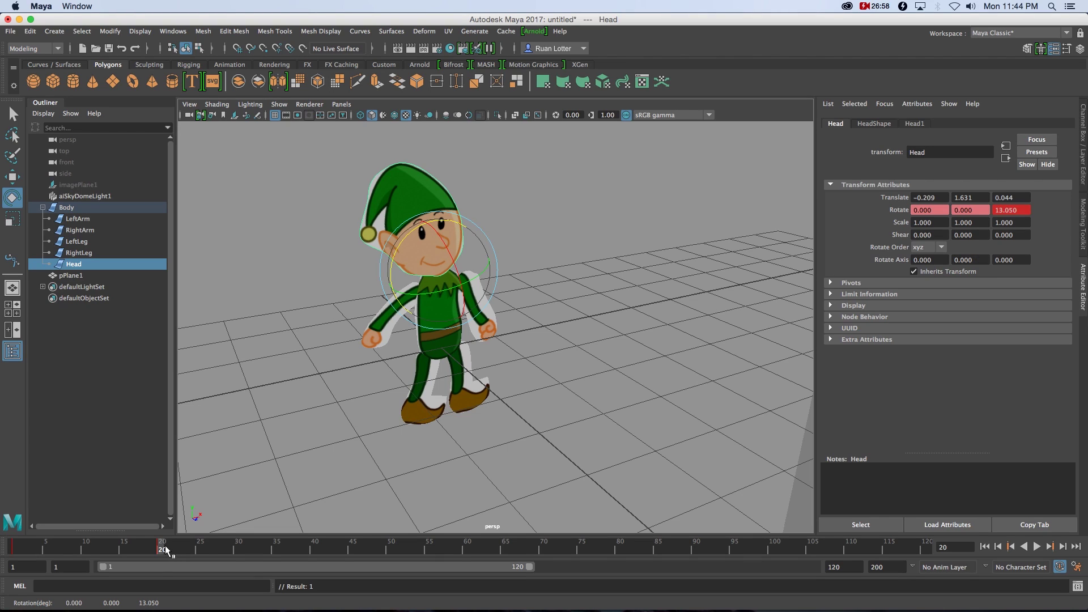
Step: Review the elf's keyframed animation along the timeline and view the moving character from several angles
left_click_drag(270, 544, 238, 546)
left_click_drag(415, 226, 434, 221)
left_click_drag(376, 543, 447, 546)
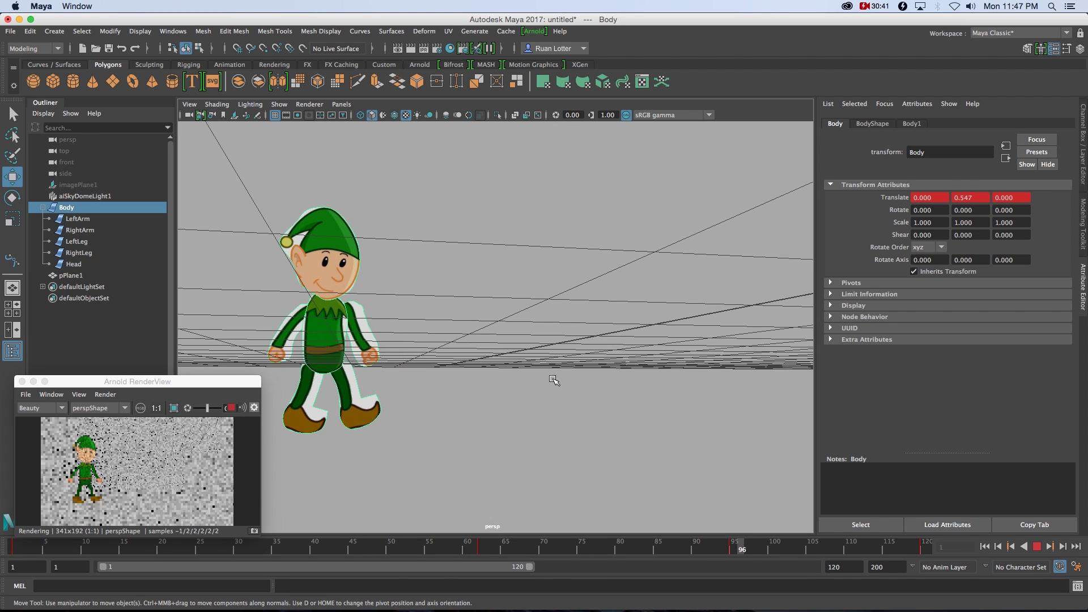
left_click_drag(554, 380, 517, 395, "alt")
right_click_drag(513, 329, 514, 367, "alt")
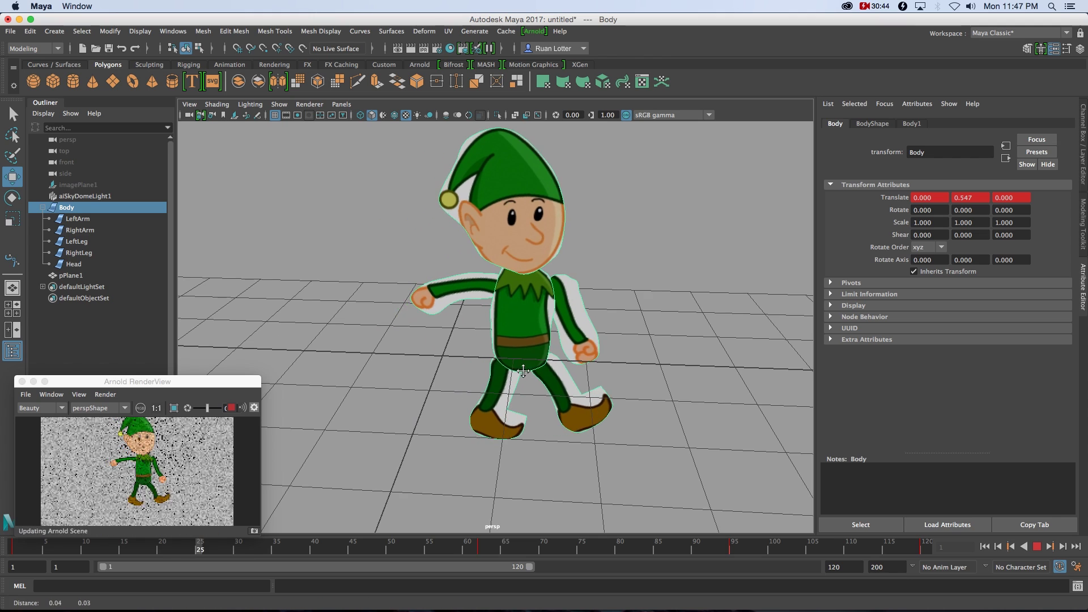
middle_click_drag(514, 367, 513, 379, "alt")
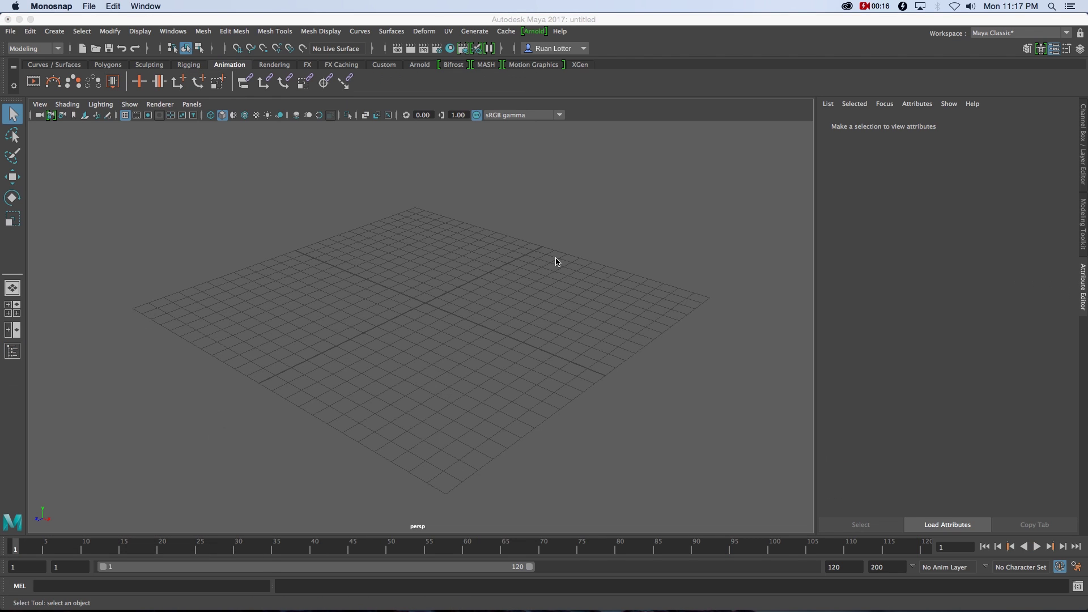
Step: Switch to Photoshop and crop the GreenMan.jpg character sheet to the smiling head in the middle
key("super+Tab")
key("Tab")
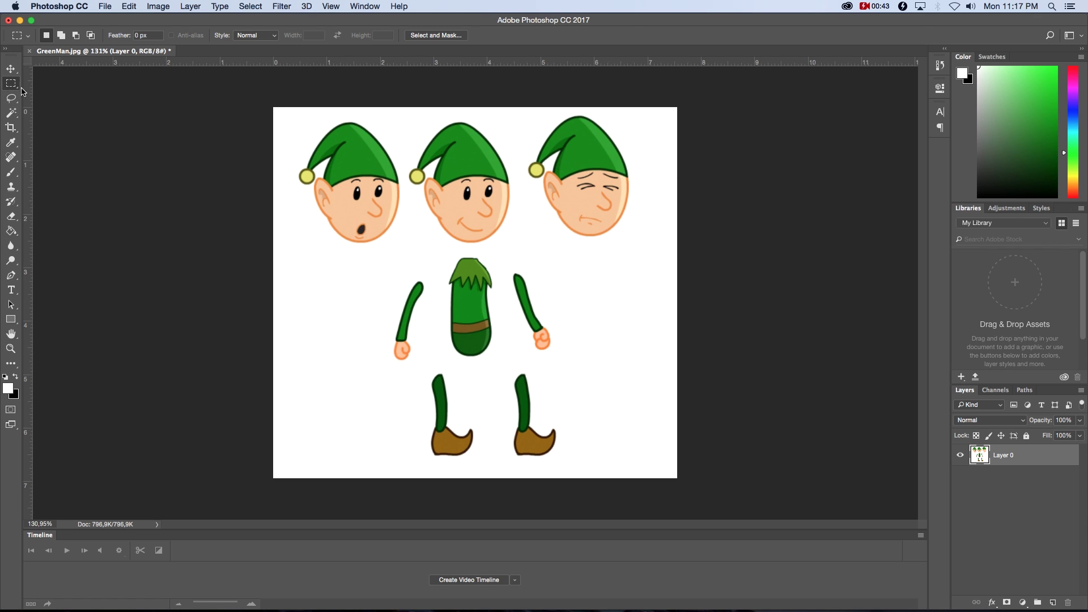
left_click_drag(404, 113, 522, 253)
left_click(565, 266)
left_click(159, 7)
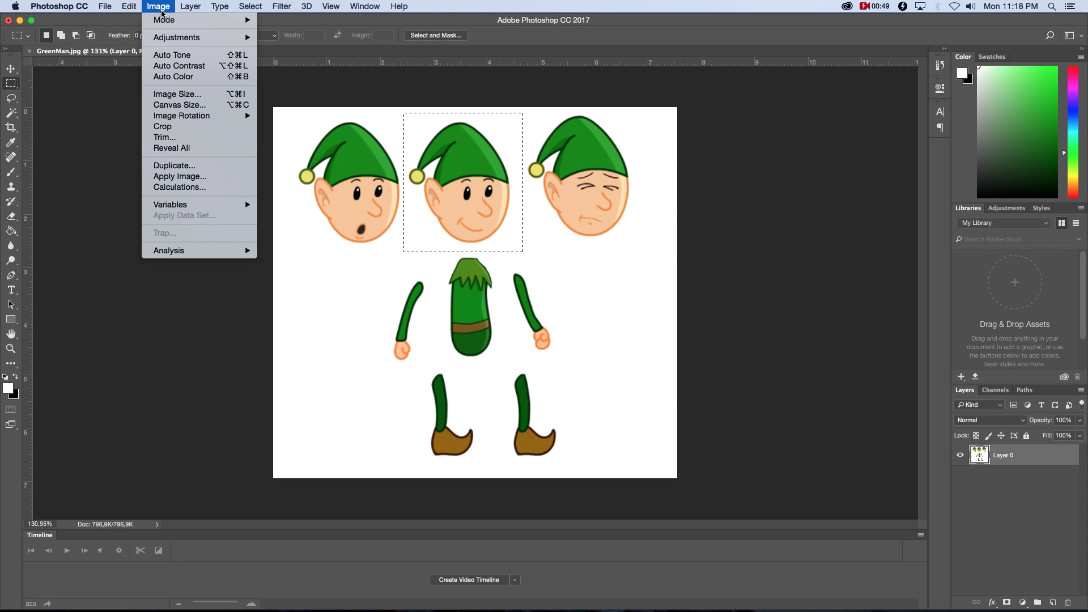
left_click(167, 126)
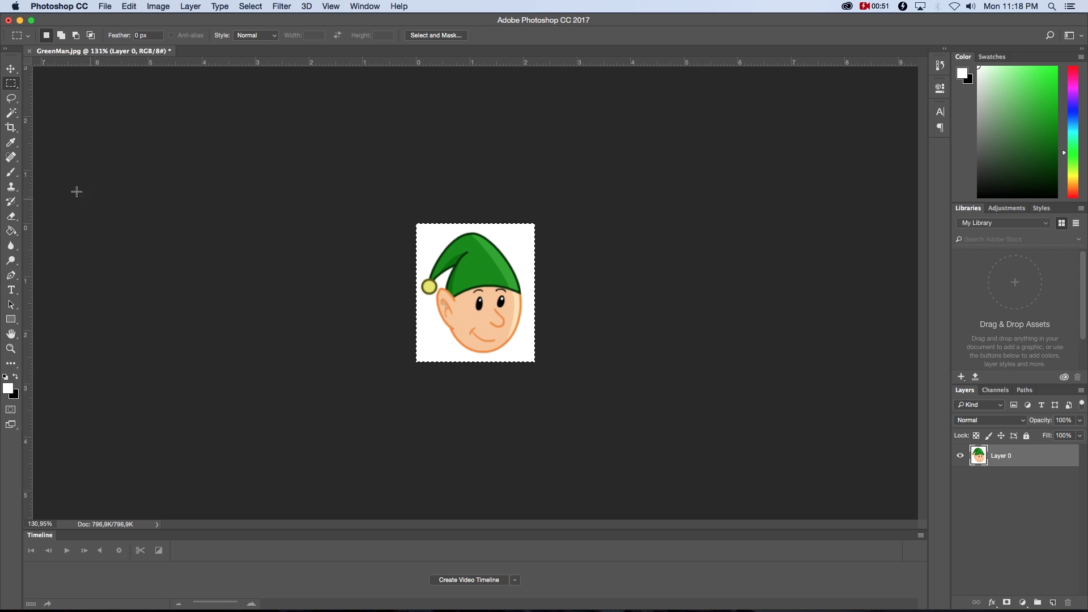
Step: Remove the white background around the elf's head with the Magic Wand and clear the selection
left_click(11, 113)
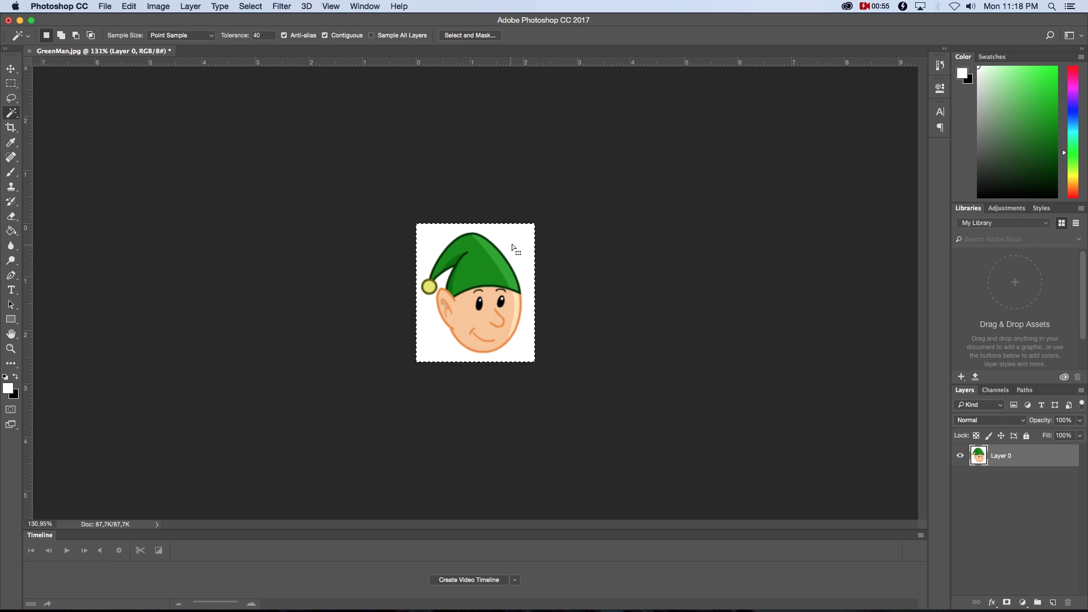
key("super+d")
left_click(518, 238)
key("Delete")
left_click(11, 84)
left_click(525, 256)
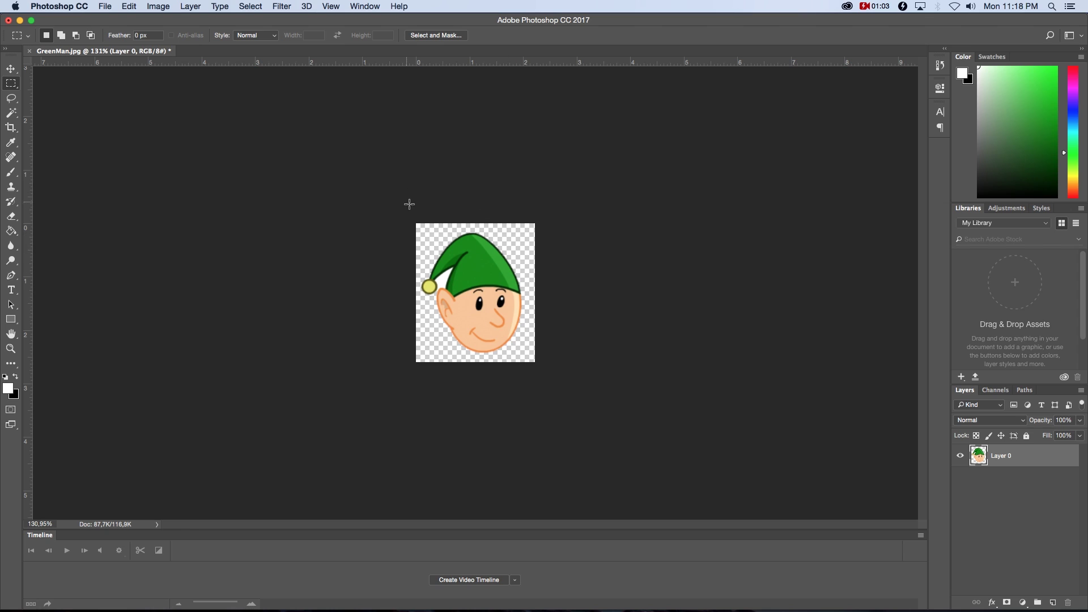
Step: Trim the head image on all sides based on transparent pixels
left_click(159, 6)
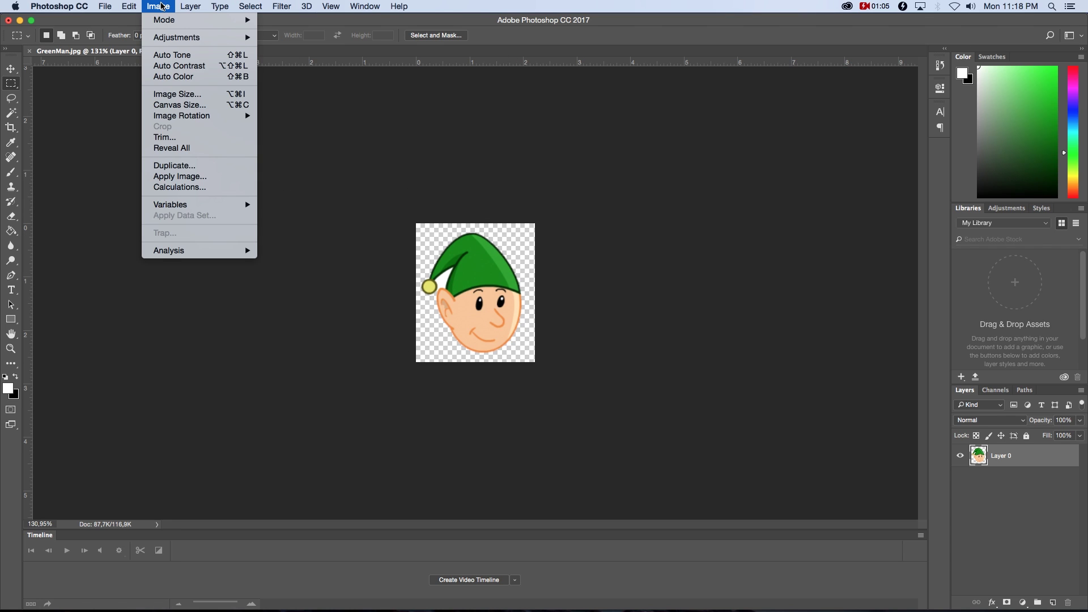
left_click(177, 139)
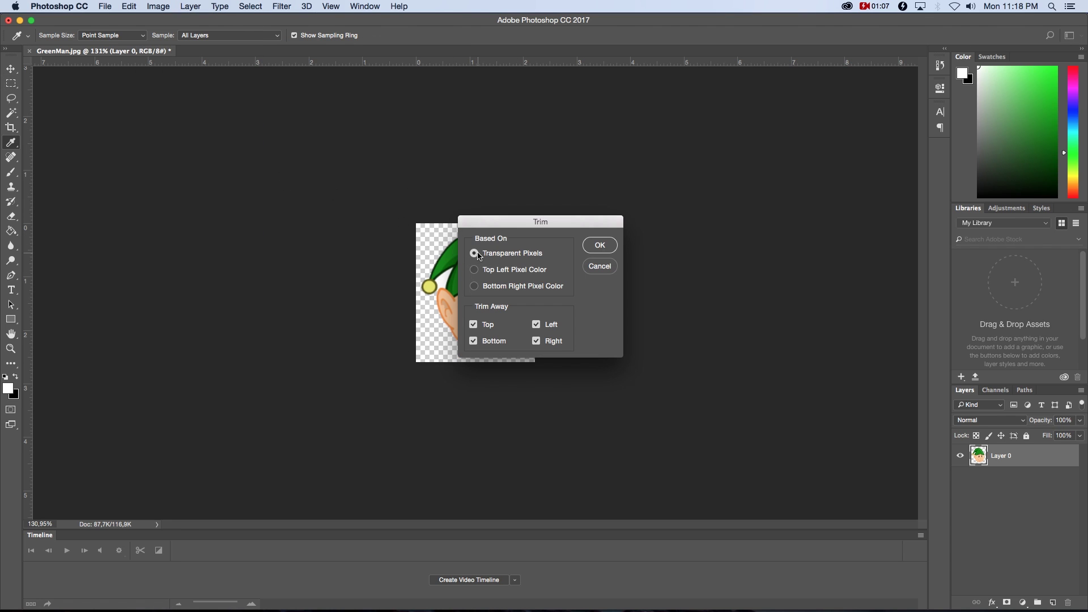
left_click(600, 245)
key("m")
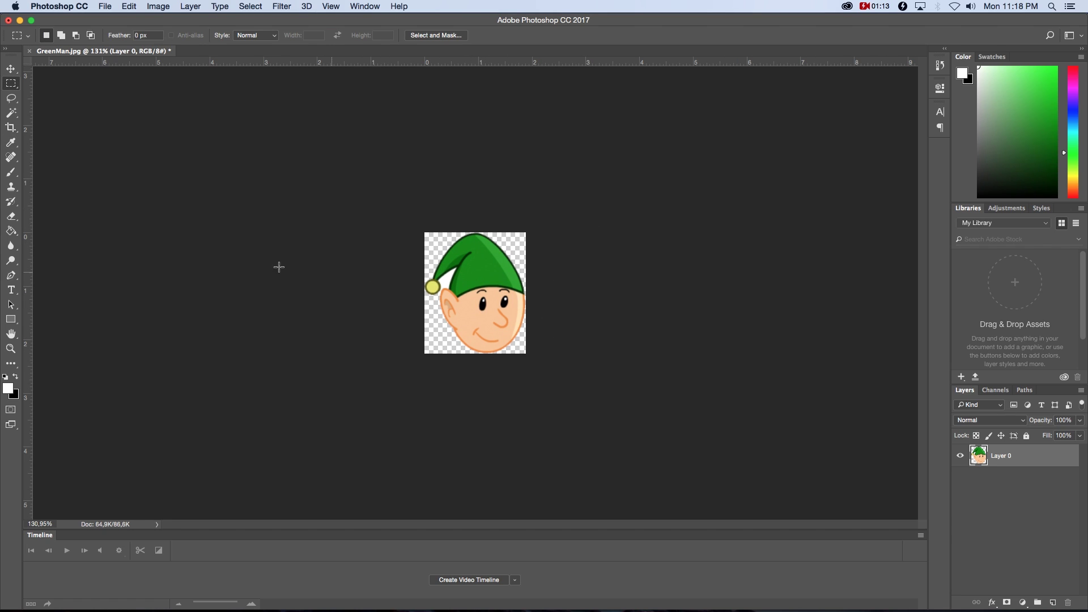
Step: Delete the leftover white patch between the hat's drooping tip and the head with the Magic Wand, then deselect
left_click(12, 114)
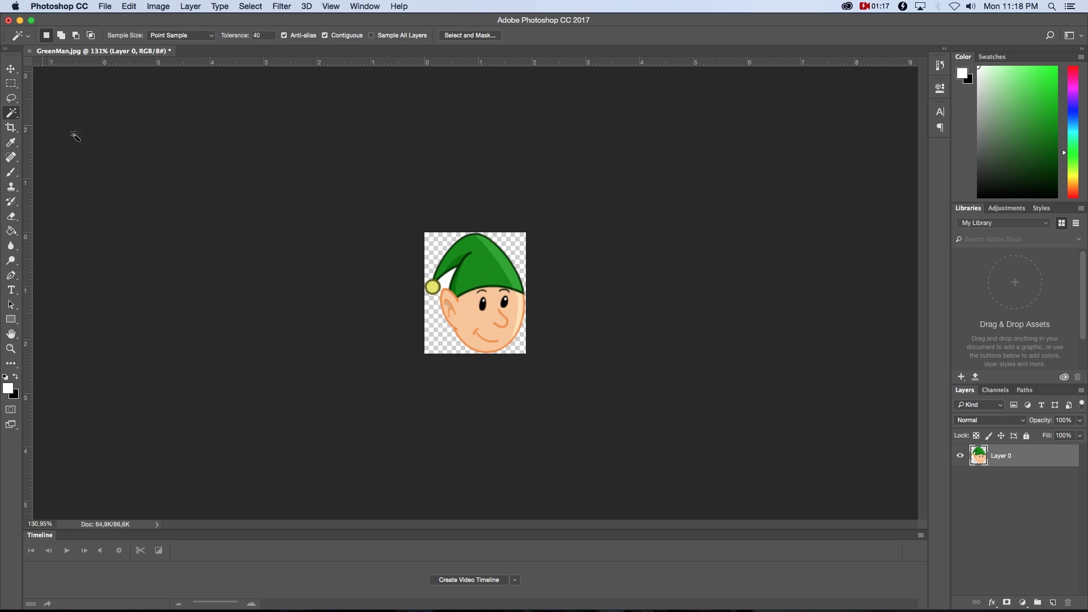
left_click(446, 281)
key("Delete")
left_click(10, 83)
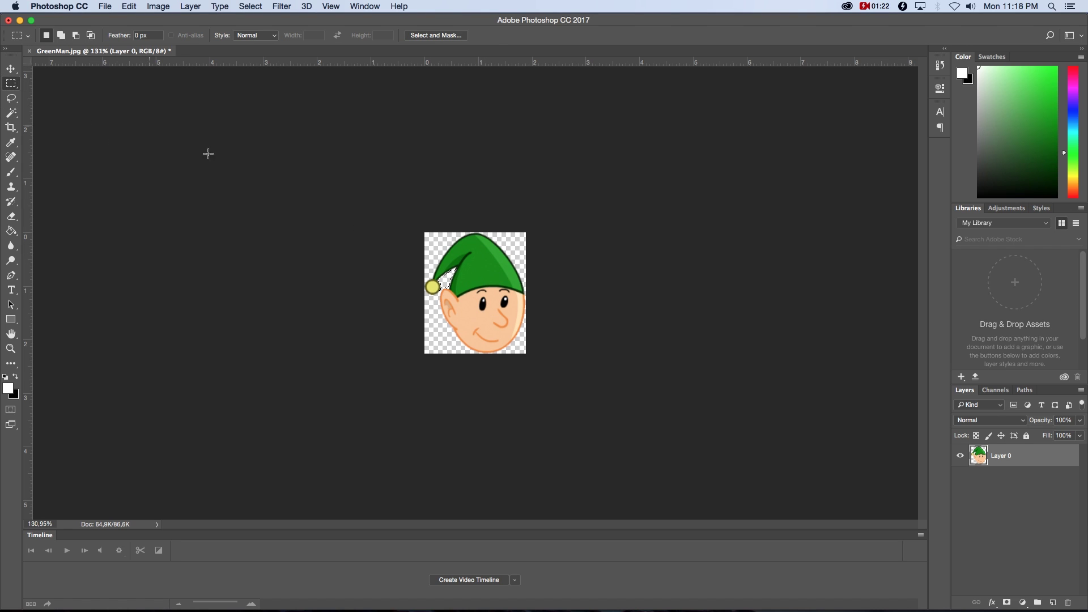
Step: Quick-export the head as a PNG named Head in the GreenMan folder
left_click(105, 6)
mouse_move(129, 167)
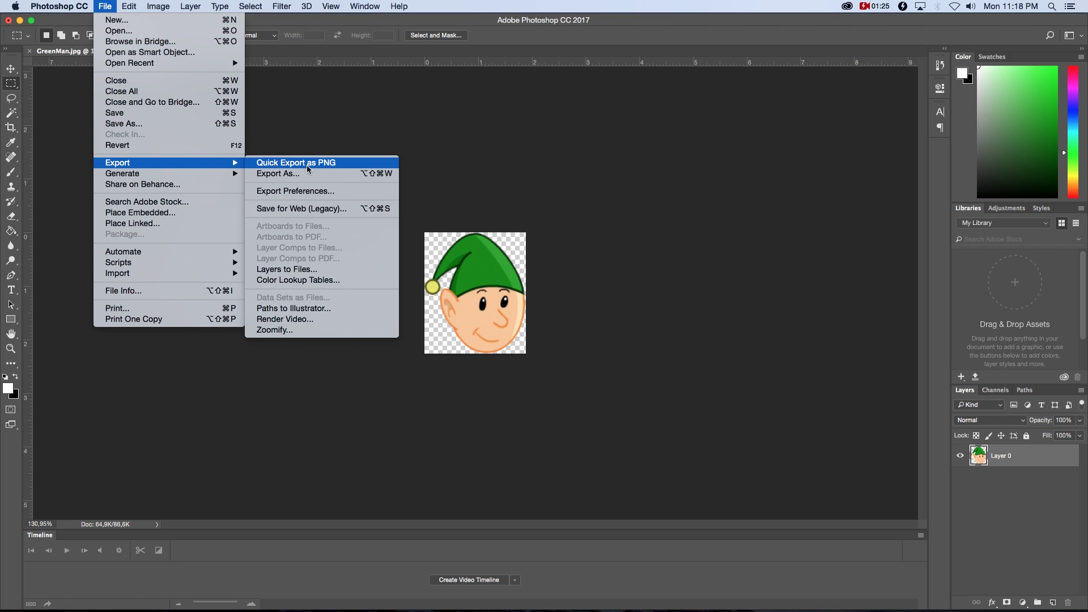
left_click(336, 168)
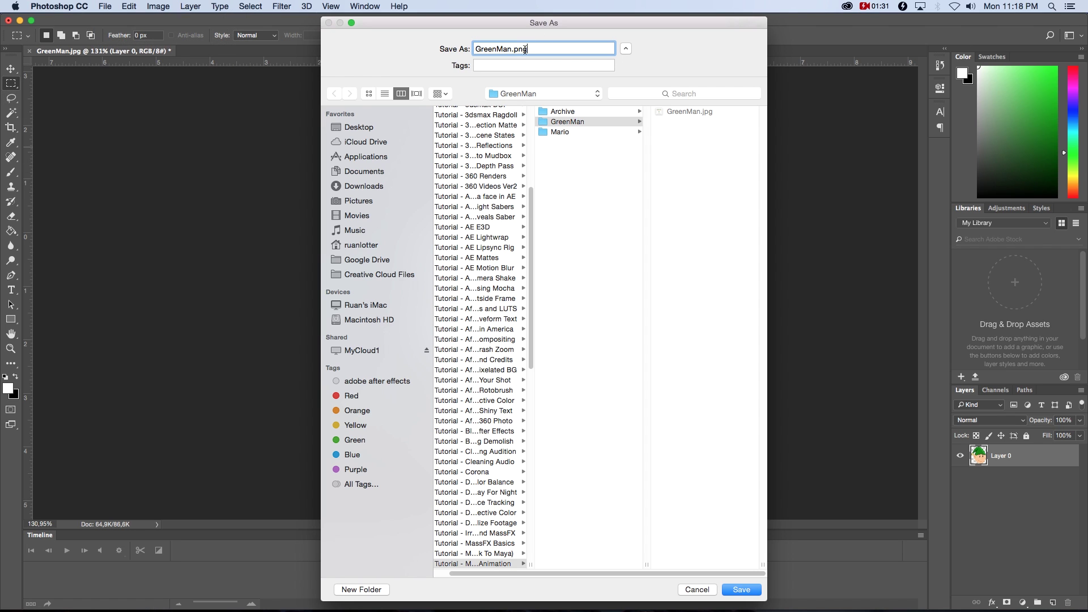
left_click_drag(511, 49, 475, 50)
type("Head")
key("Return")
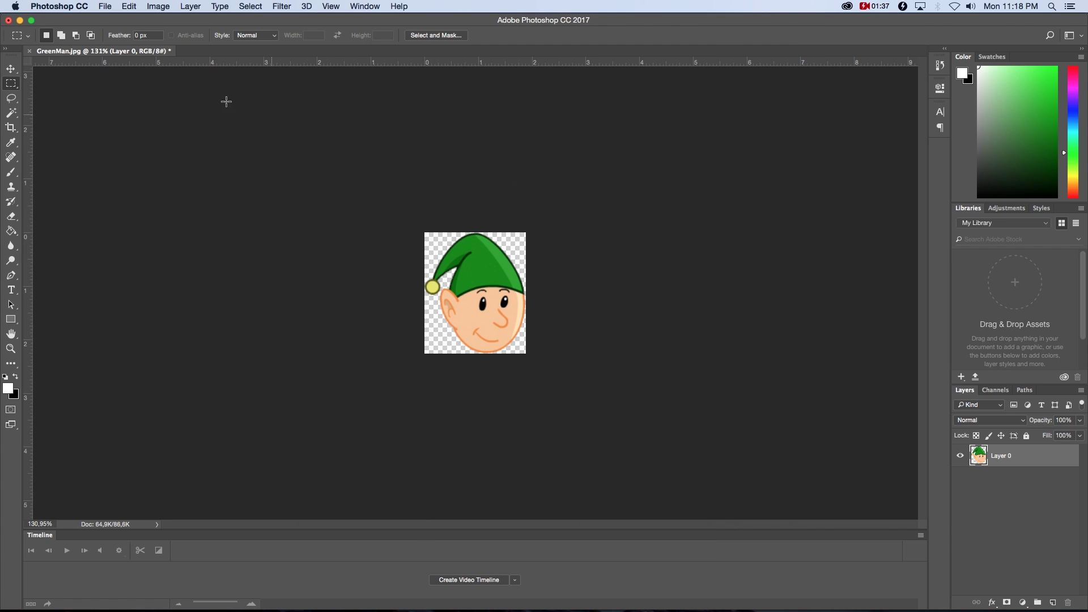
Step: Step backward through the head edits to restore the full, uncropped character sheet
left_click(131, 6)
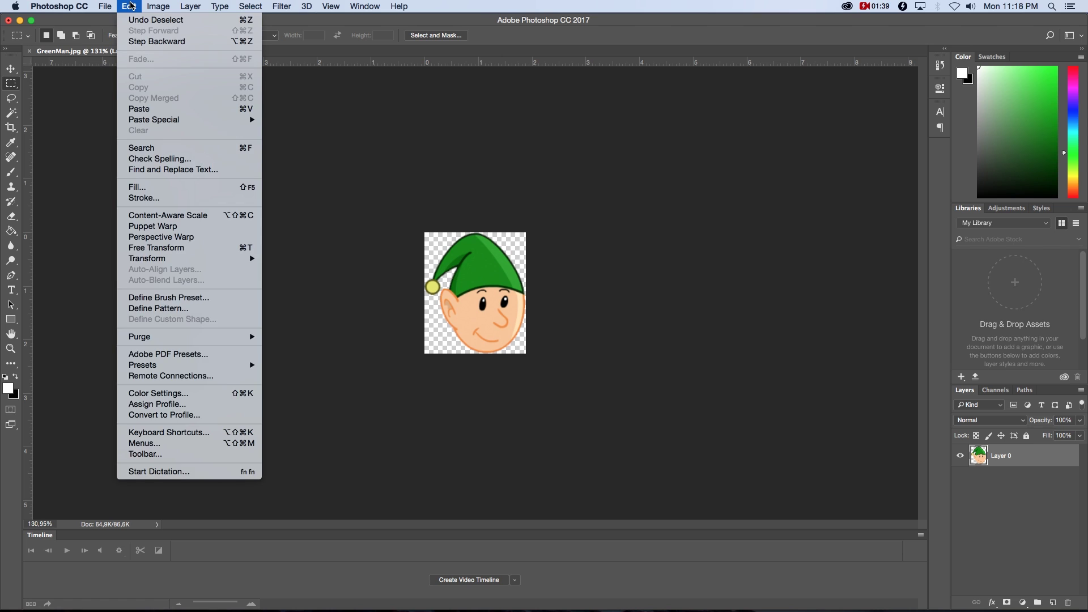
left_click(143, 43)
left_click(129, 7)
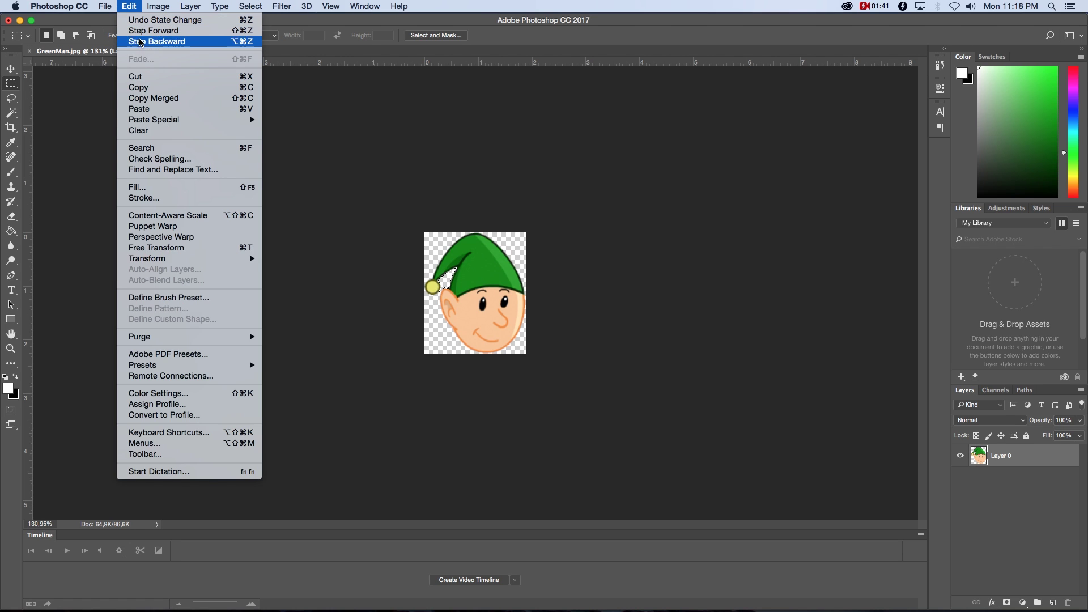
left_click(141, 44)
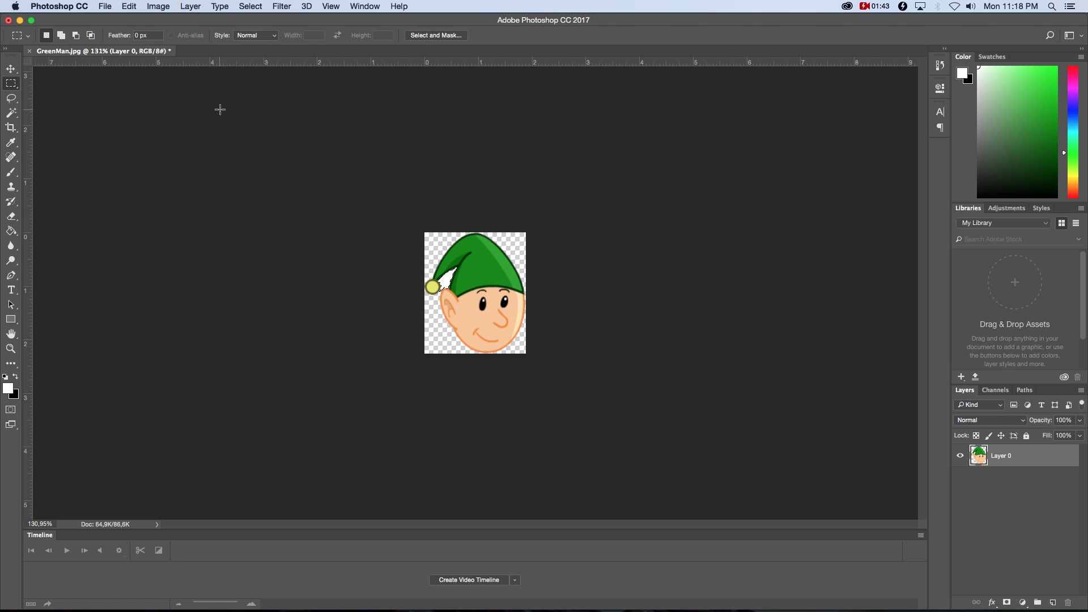
key("super+alt+z")
key("super+alt+z")
key("super+alt+z")
key("super+alt+z")
key("super+alt+z")
key("super+alt+z")
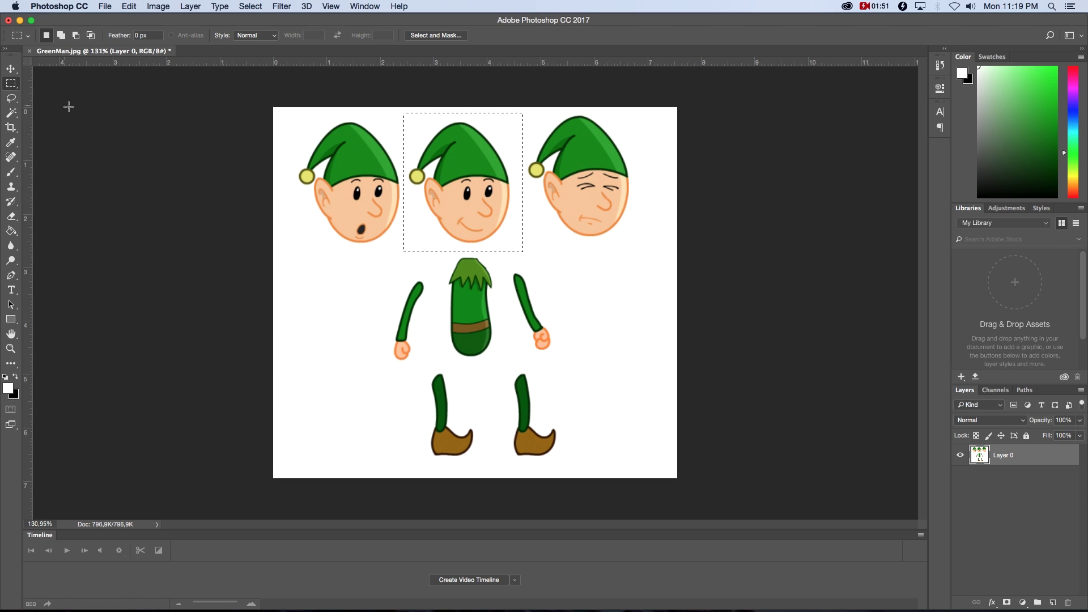
Step: Crop the character sheet to a selection around the elf's torso
left_click(336, 263)
left_click_drag(438, 250, 504, 367)
left_click(158, 6)
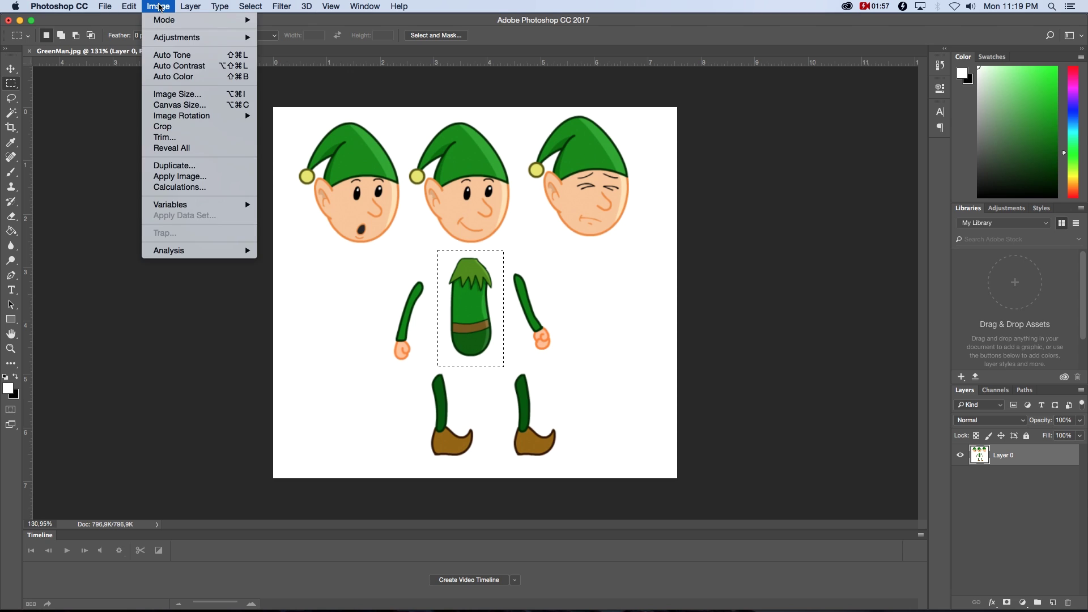
left_click(170, 130)
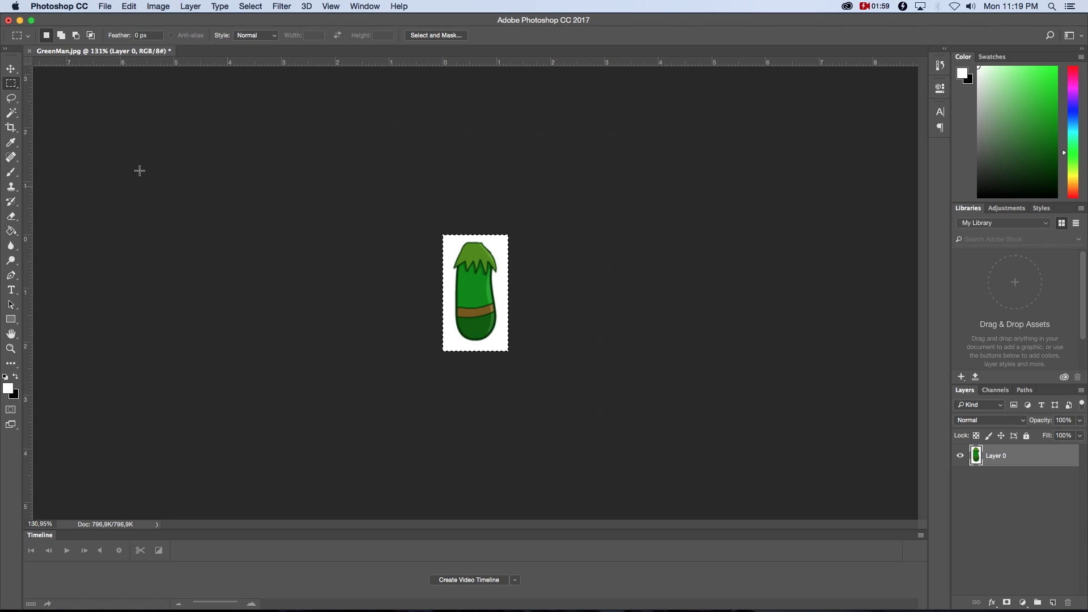
Step: Delete the white background around the torso with the Magic Wand and trim the canvas to transparent pixels
left_click(10, 113)
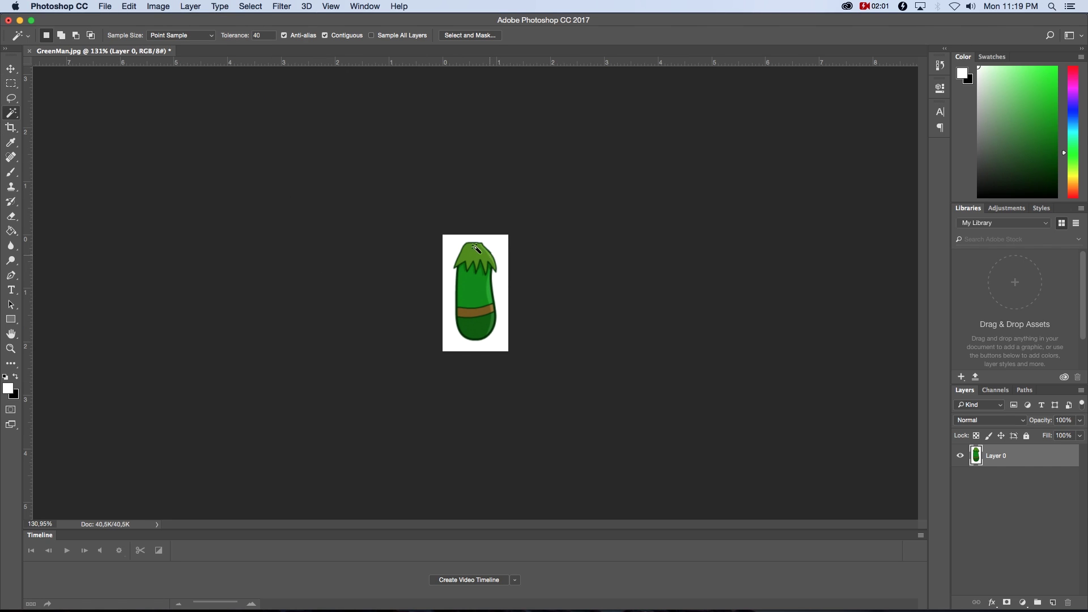
left_click(449, 245)
key("Delete")
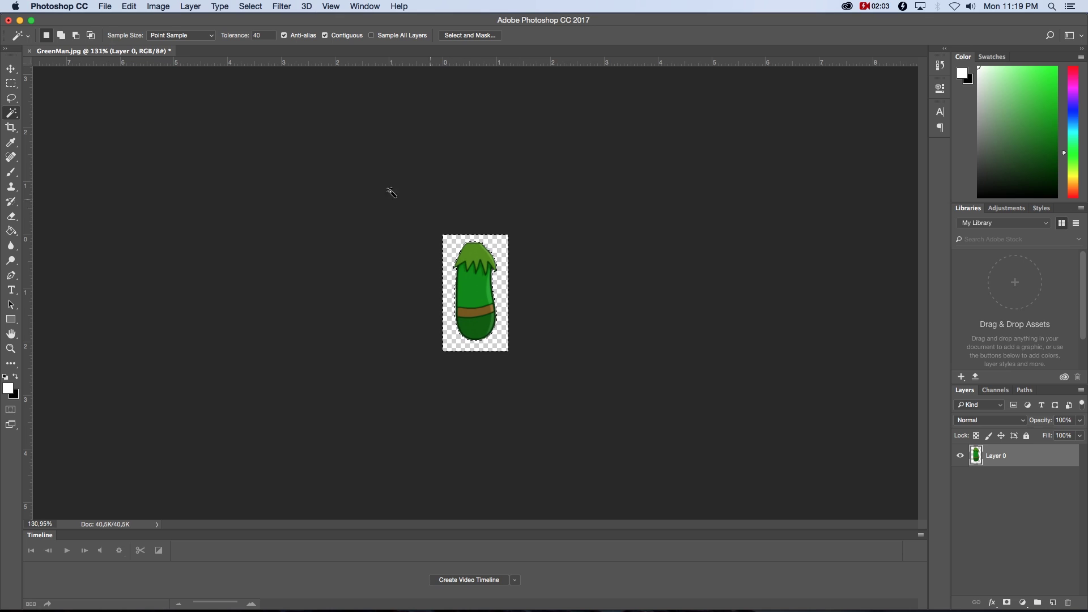
left_click(159, 7)
left_click(207, 137)
left_click(599, 244)
key("m")
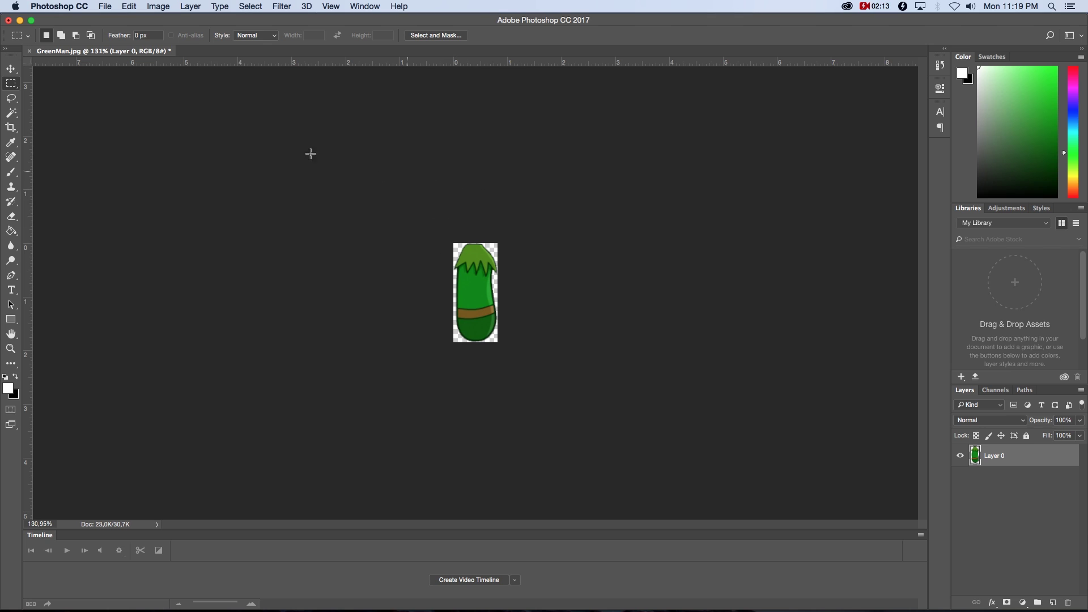
Step: Export the trimmed torso as Body.png
left_click(107, 7)
mouse_move(136, 164)
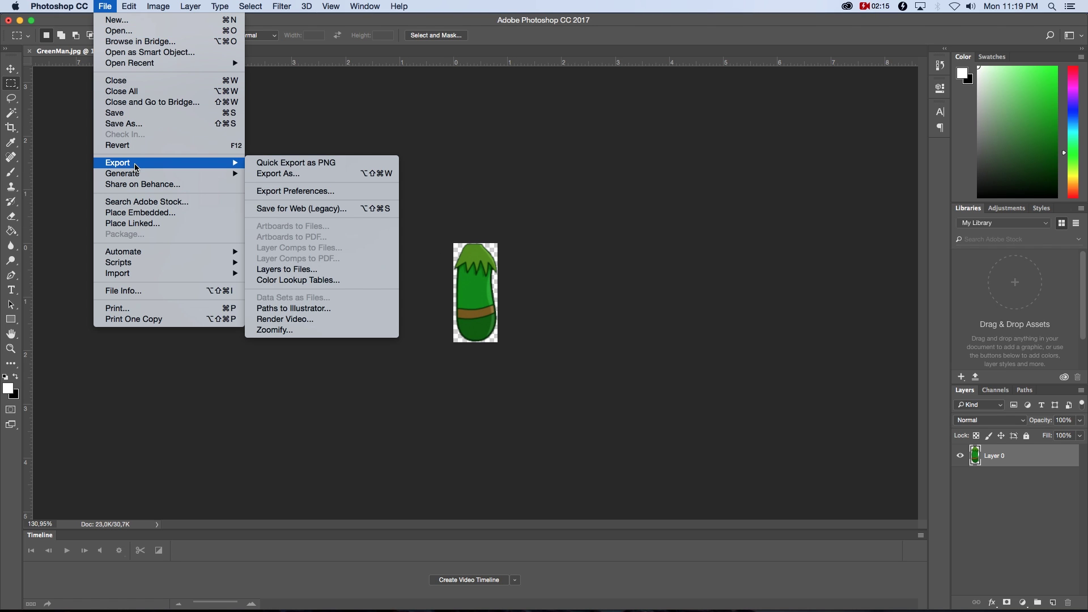
left_click(365, 175)
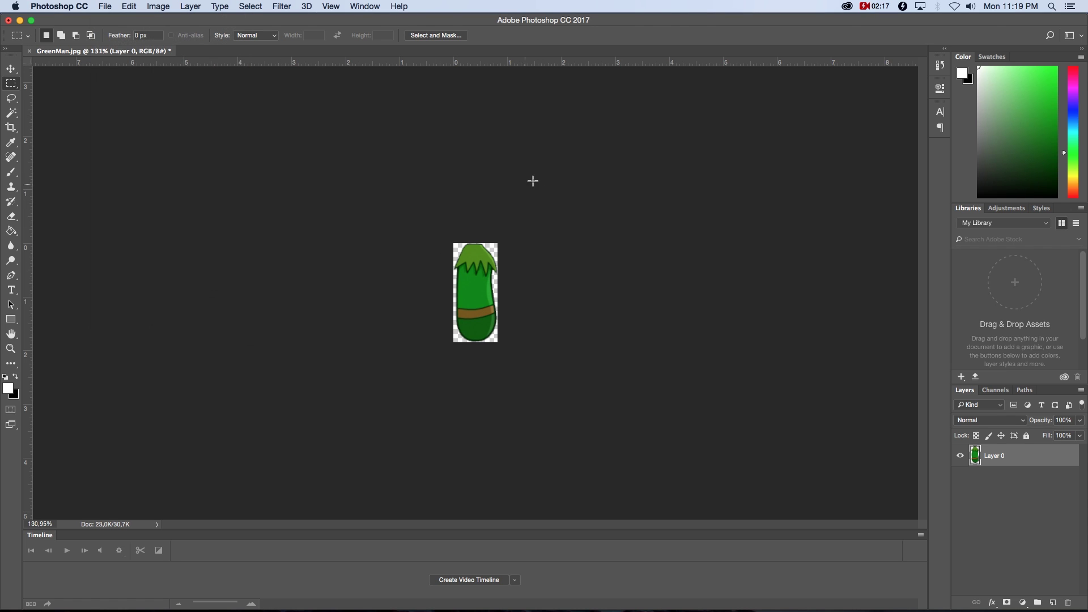
type("Body.png")
key("Return")
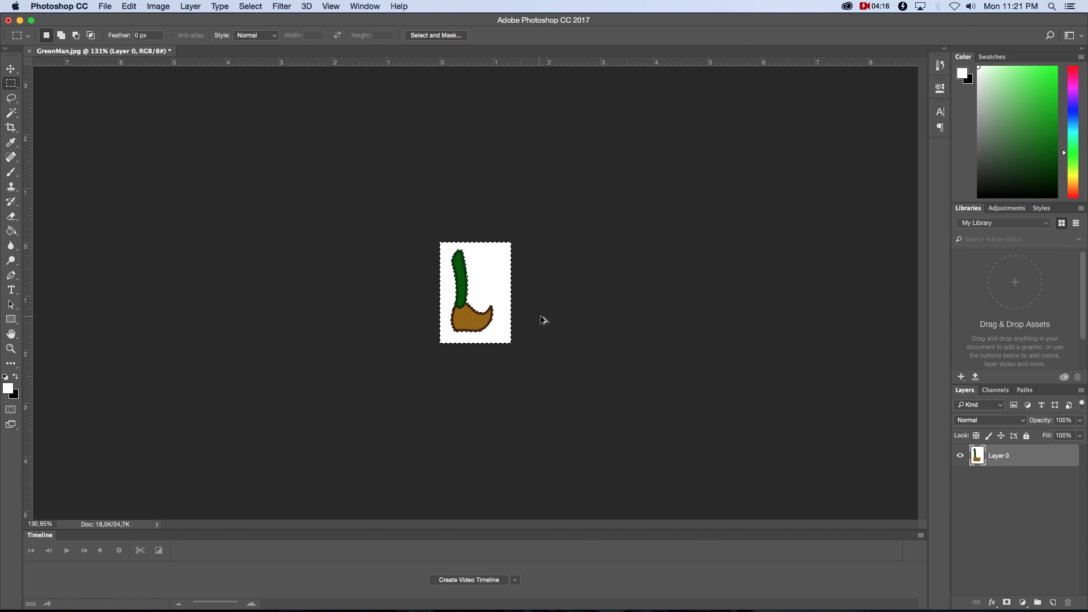
Step: Step back from the leg crop to the full character sheet and switch to the GreenMan folder in Finder
key("alt+super+z")
key("alt+super+z")
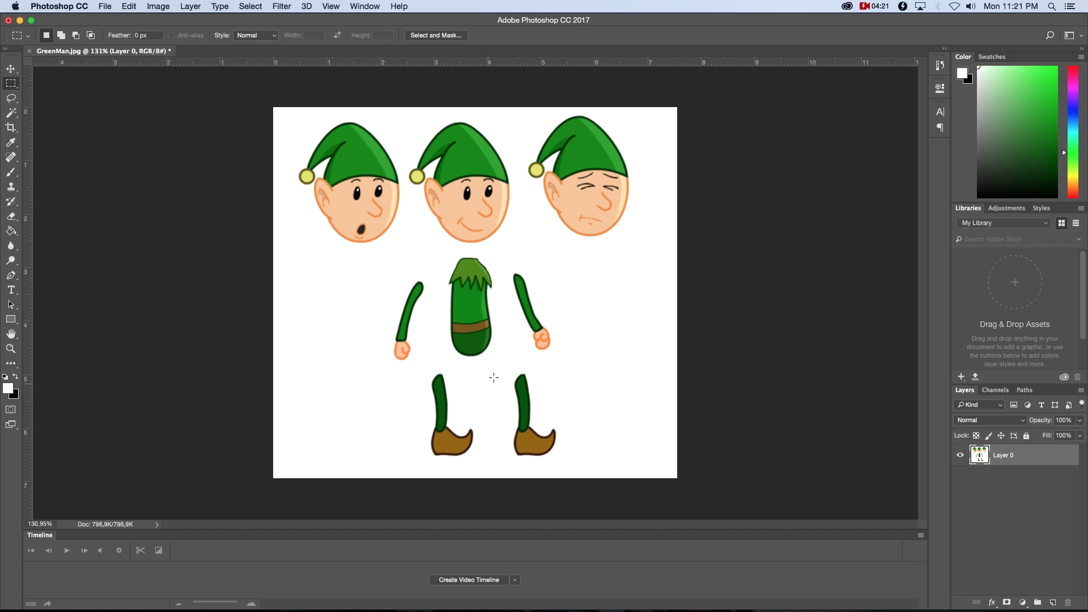
key("super+Tab")
key("Tab")
key("Tab")
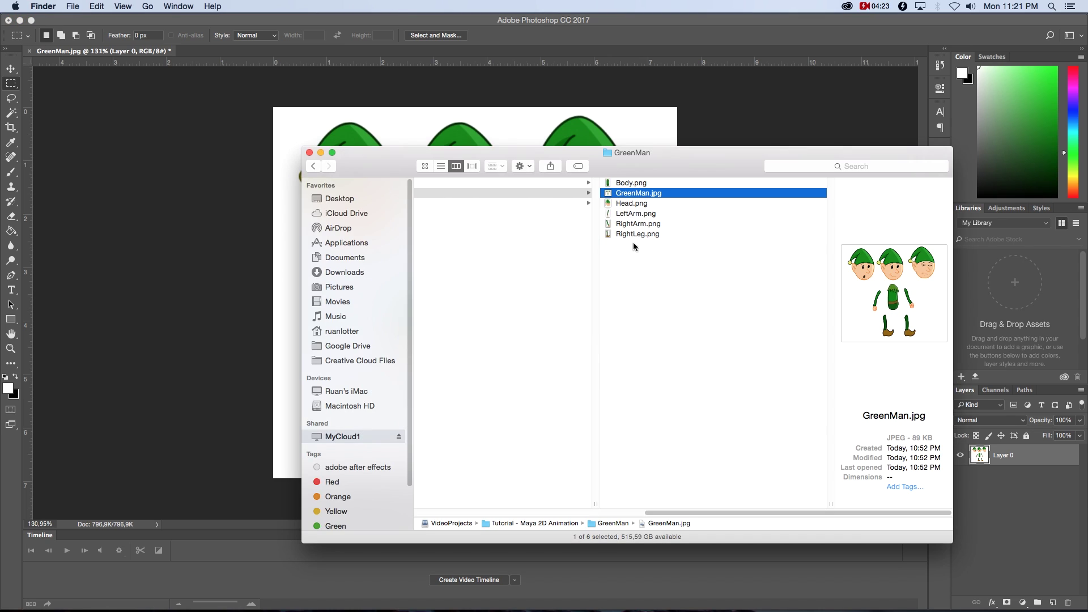
key("Left")
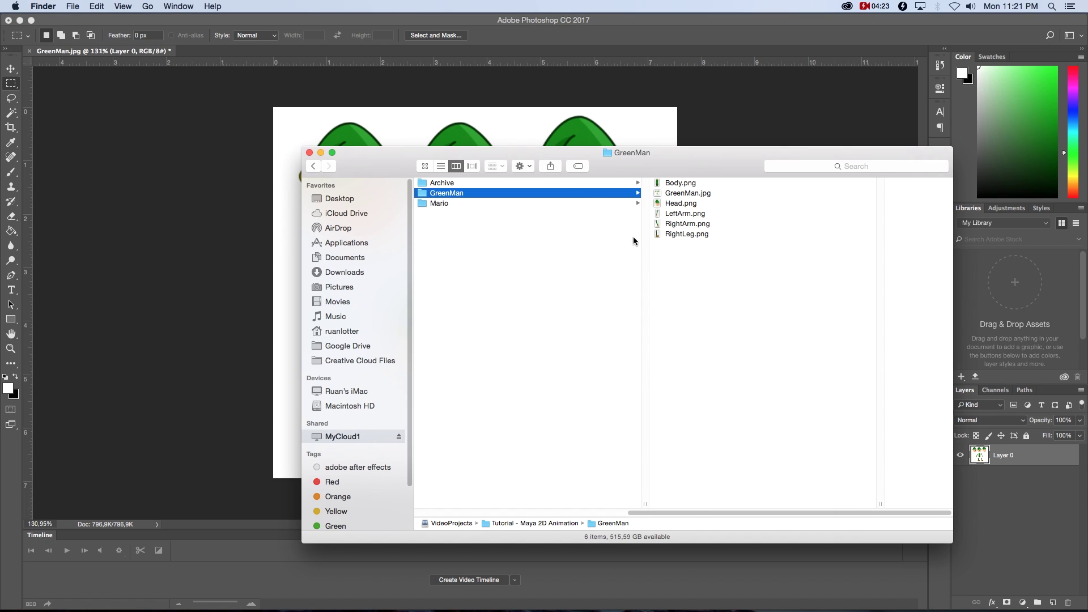
Step: Duplicate RightLeg.png and rename the copy LeftLeg.png
left_click(686, 233)
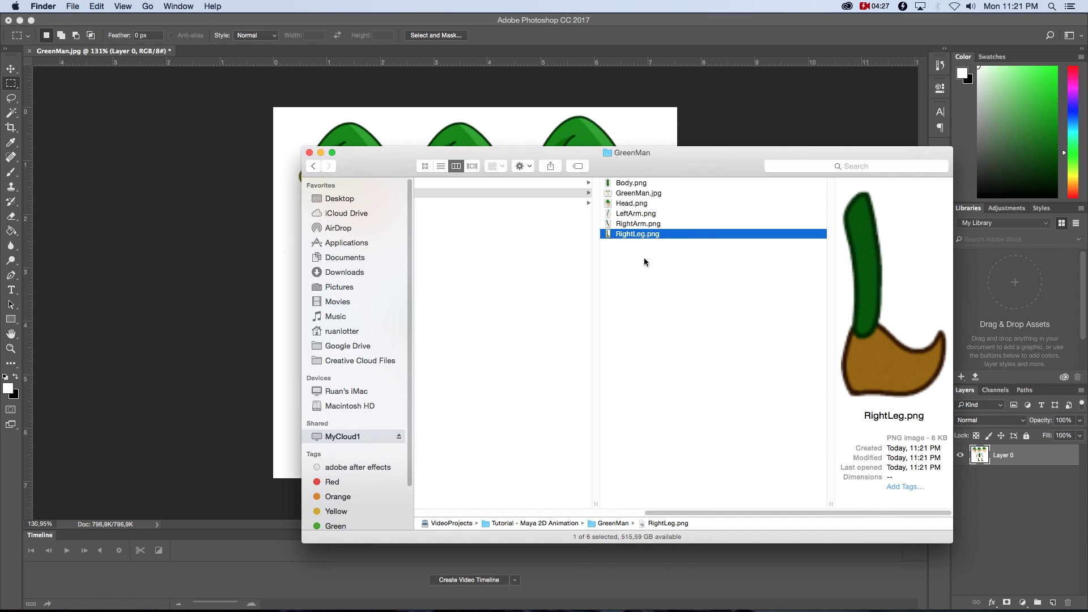
right_click(637, 233)
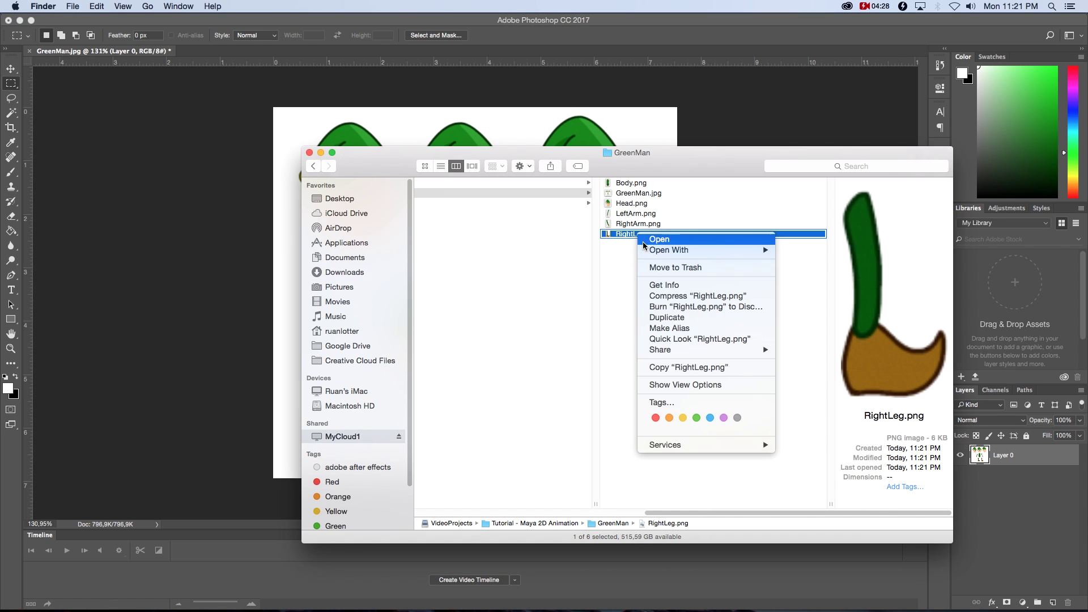
left_click(662, 319)
key("Return")
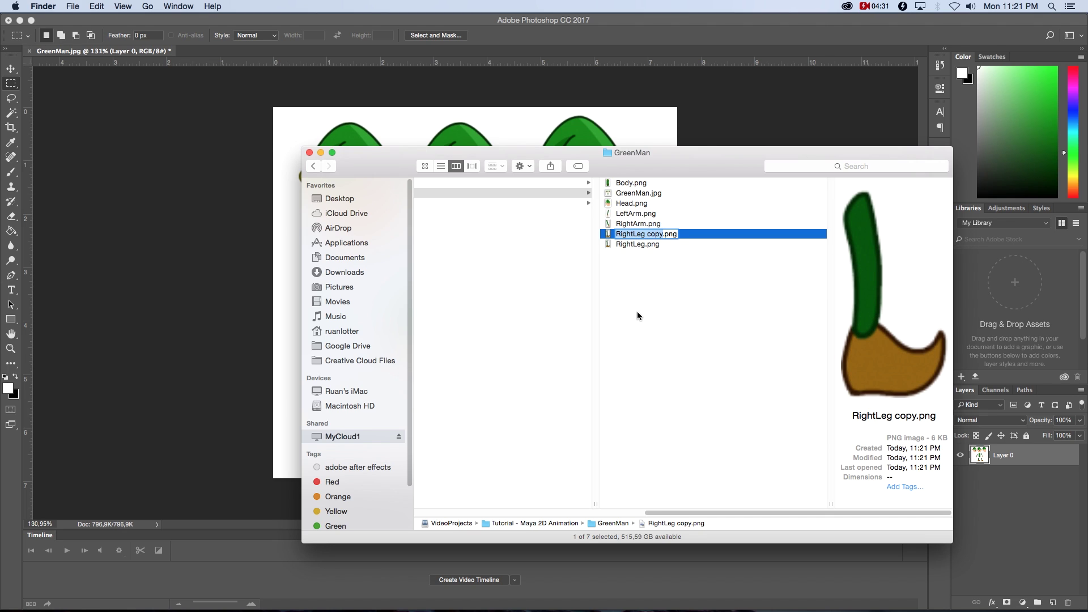
type("LeftLeg")
key("Return")
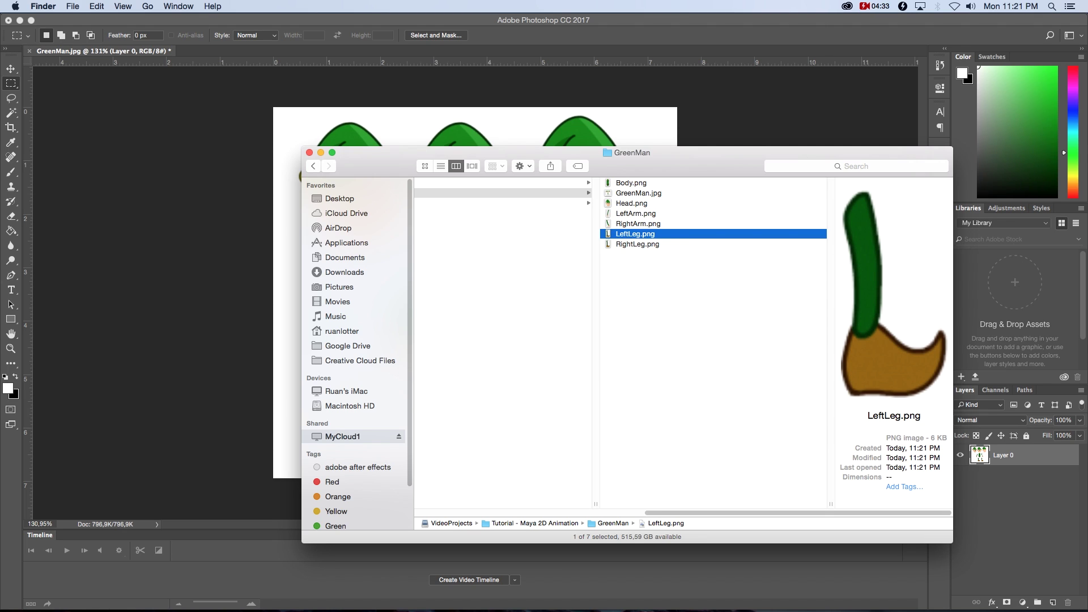
Step: Look over the leg and arm PNGs in the GreenMan folder and switch to Maya
key("Down")
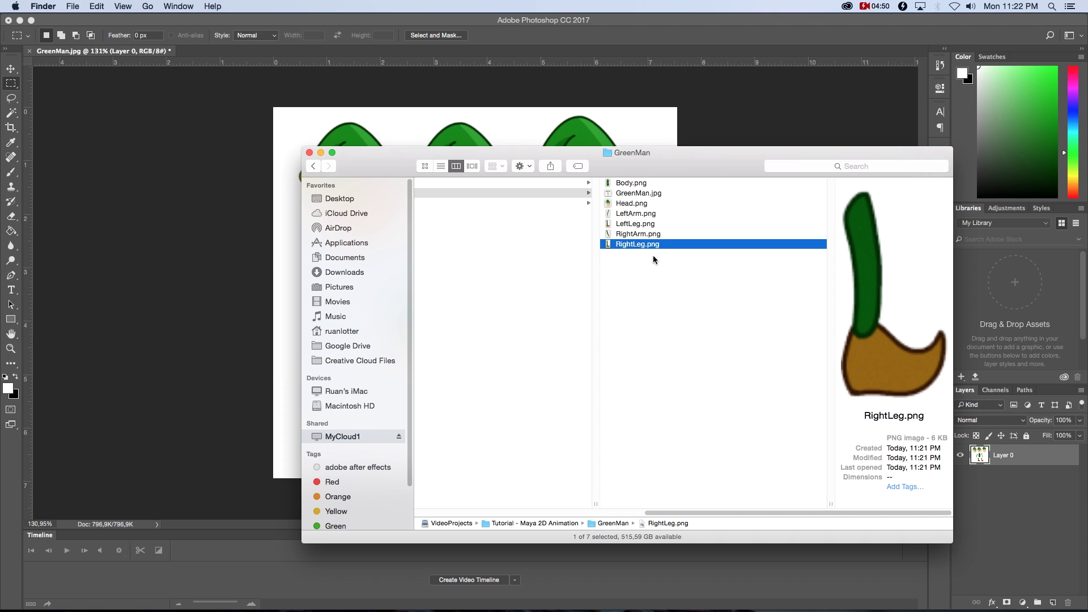
key("Up")
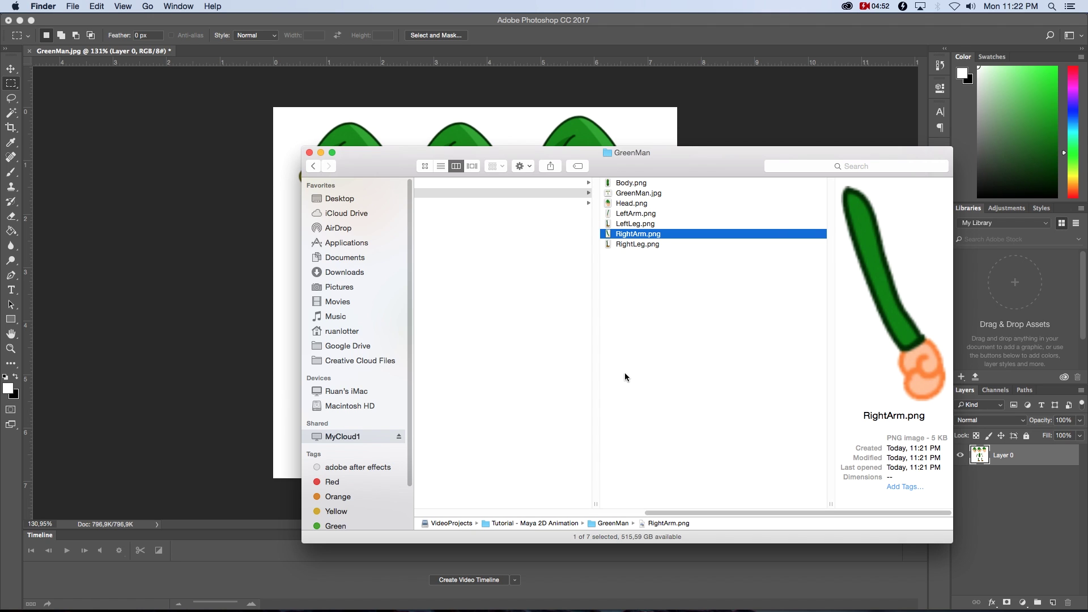
key("super+Tab")
key("super+Tab")
key("super+Tab")
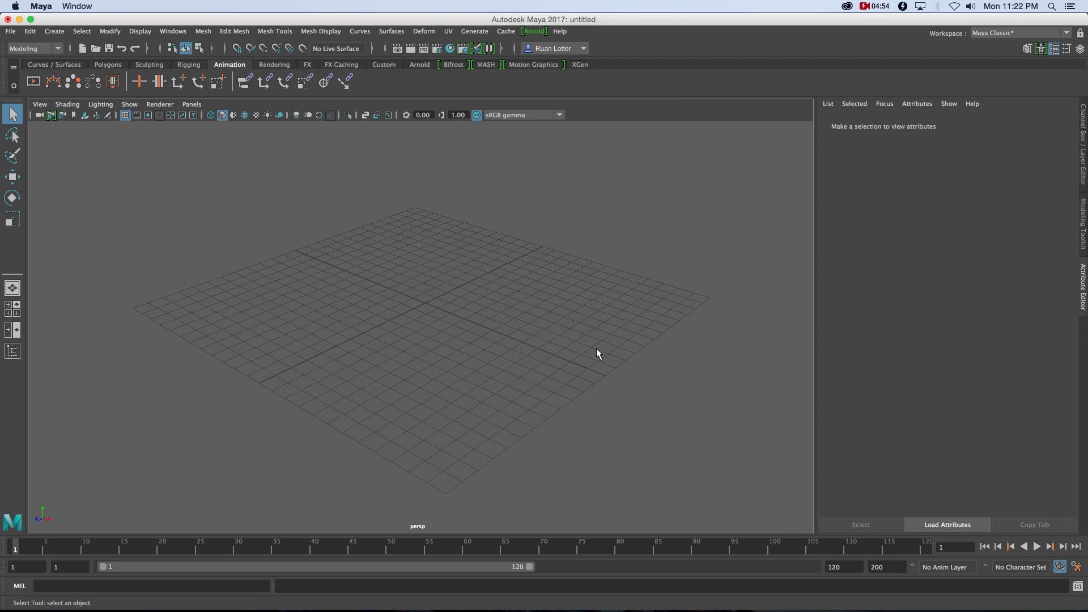
Step: Maximize the front view and set its renderer to Viewport 2.0
left_click_drag(531, 384, 533, 384, "alt")
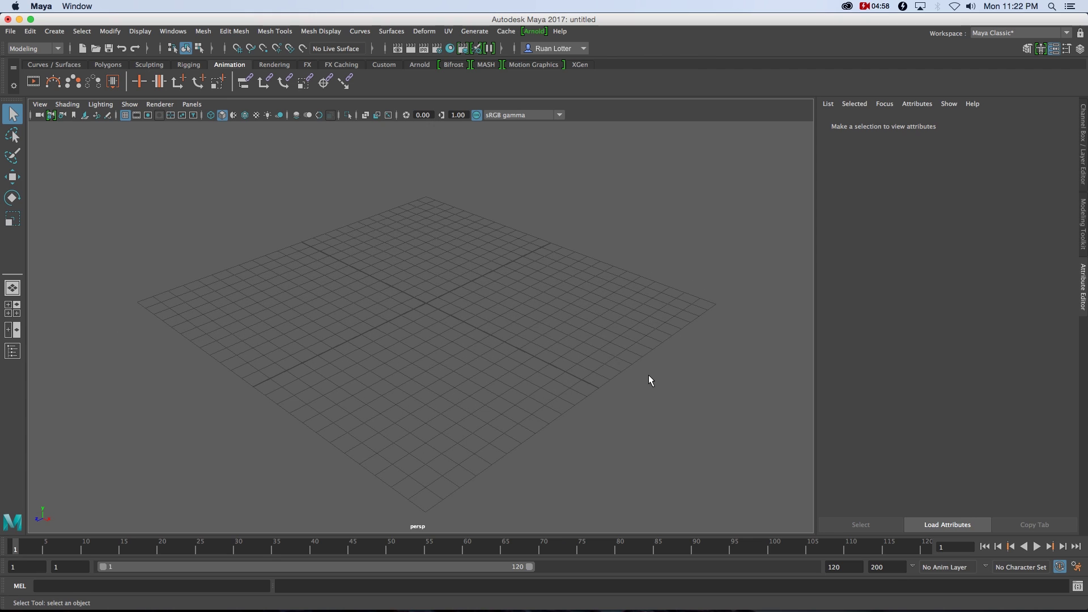
key("space")
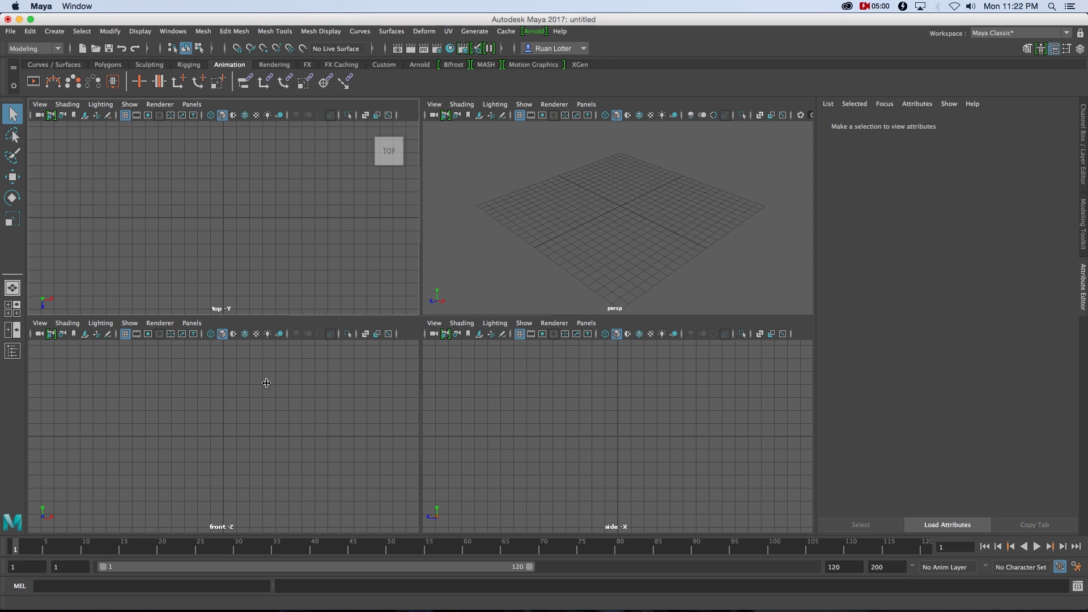
key("space")
key("space")
key("space")
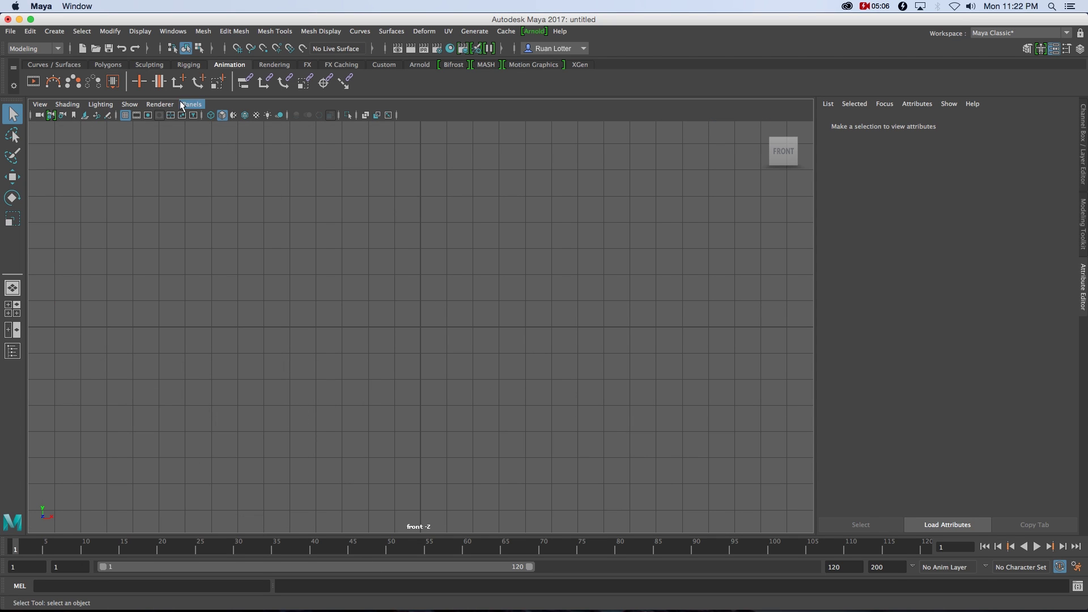
left_click(160, 104)
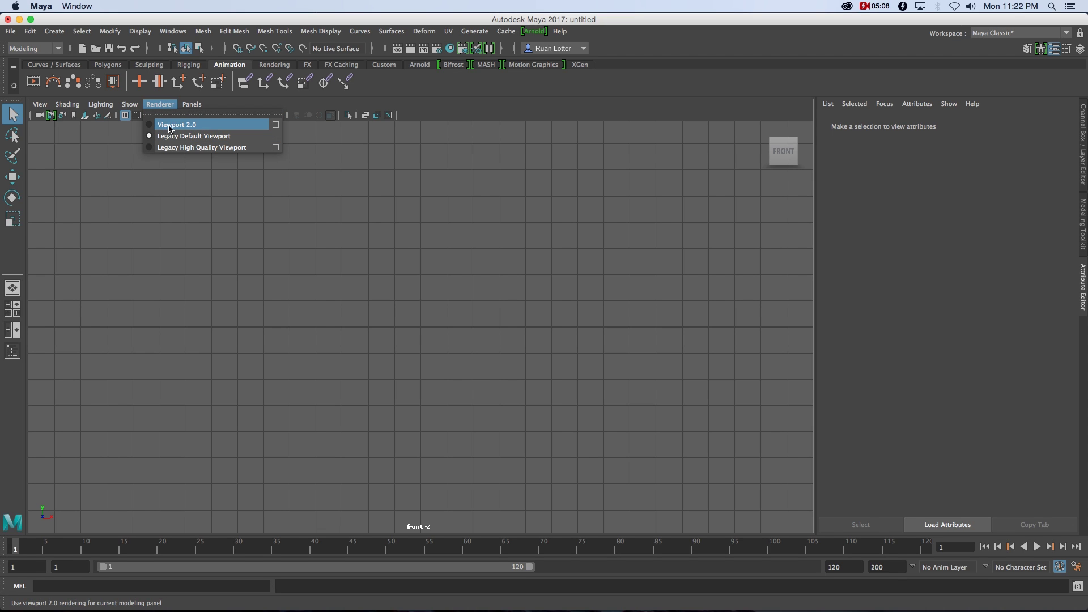
left_click(175, 125)
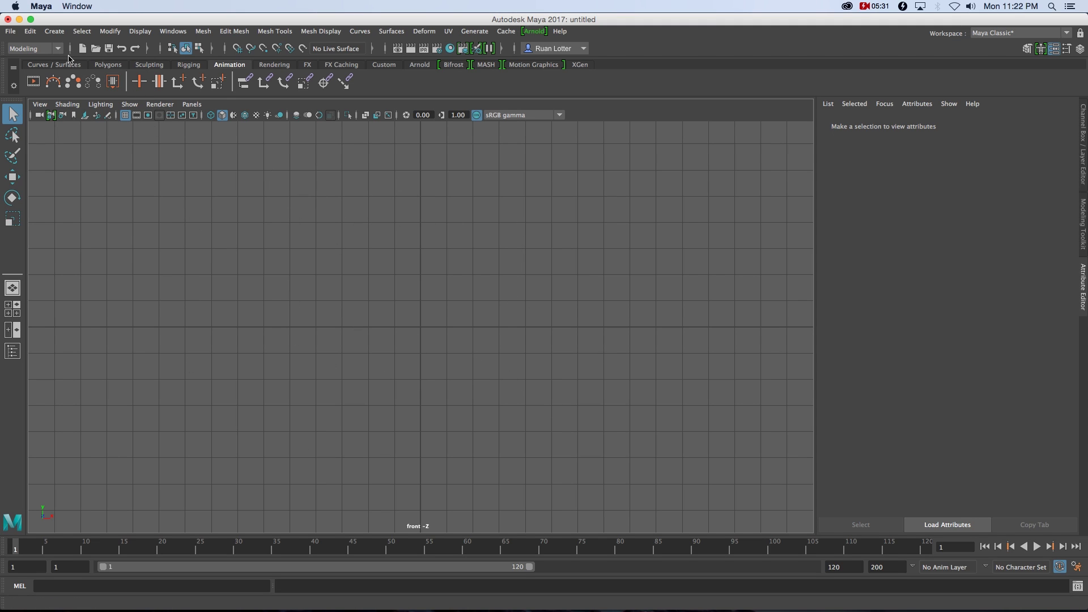
Step: Create a free image plane and load Head.png from the Tutorial - Maya 2D Animation/GreenMan folder into it
left_click(54, 31)
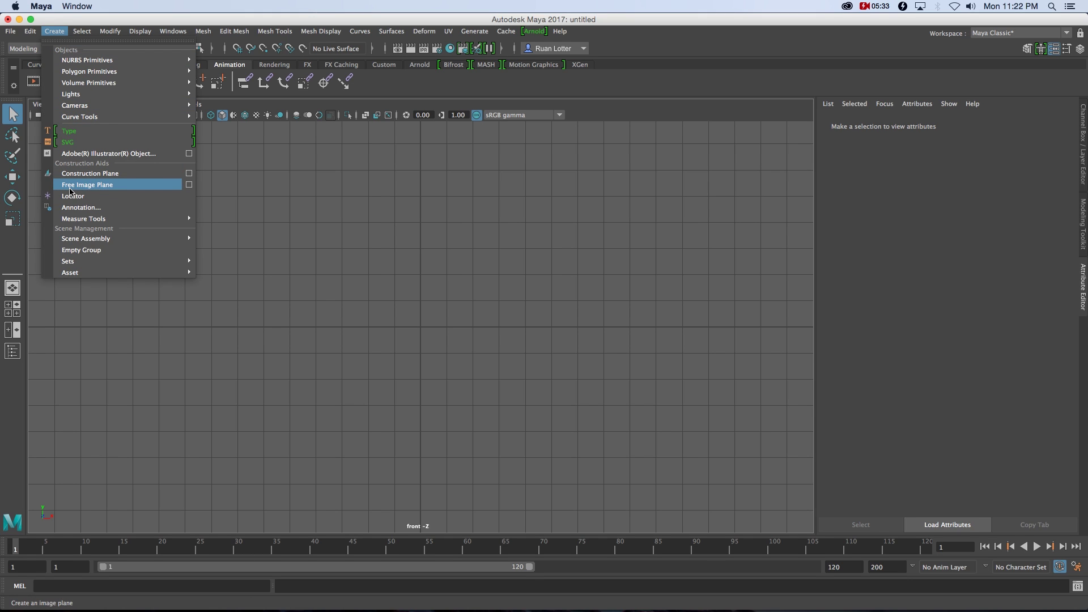
left_click(97, 187)
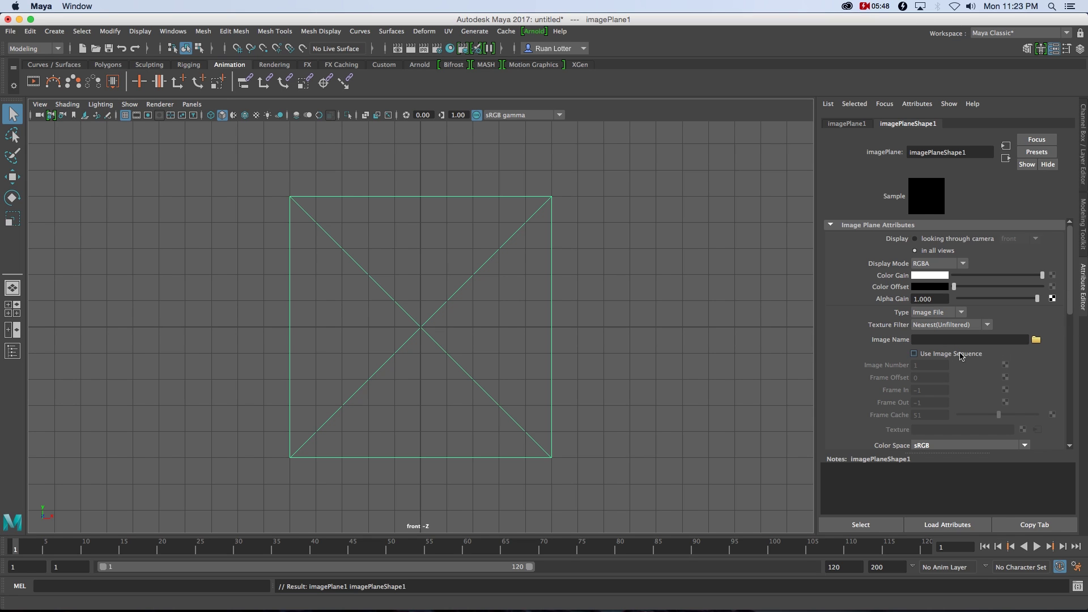
left_click(1036, 340)
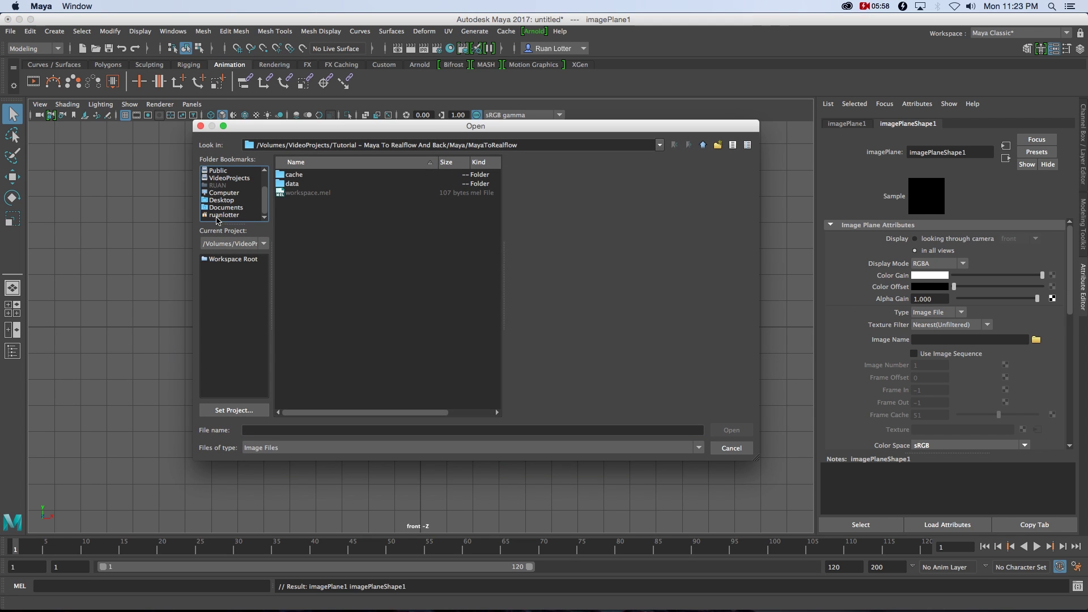
left_click(232, 178)
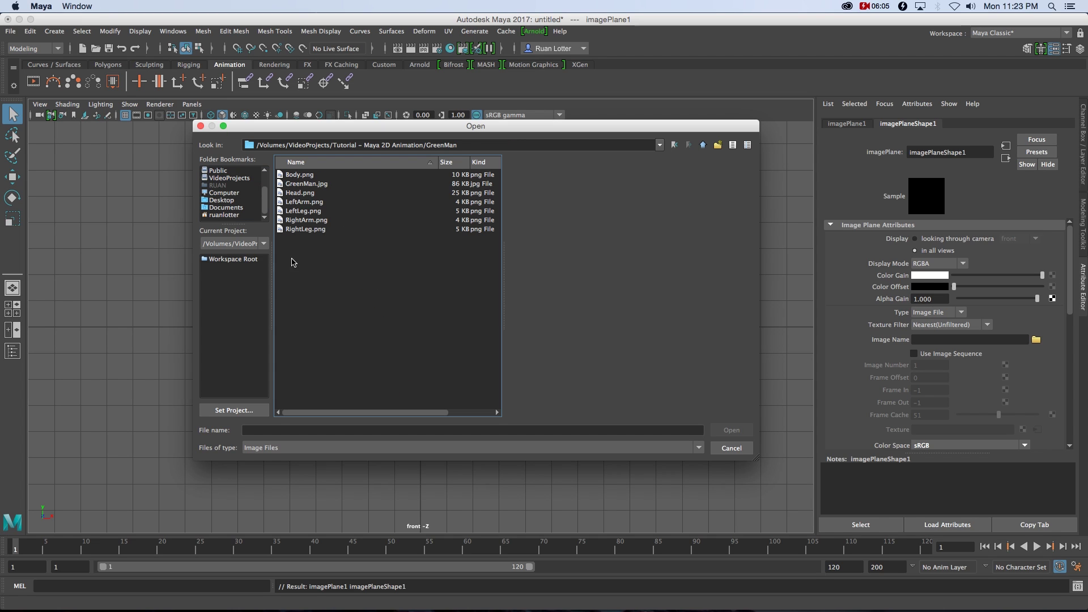
left_click(301, 195)
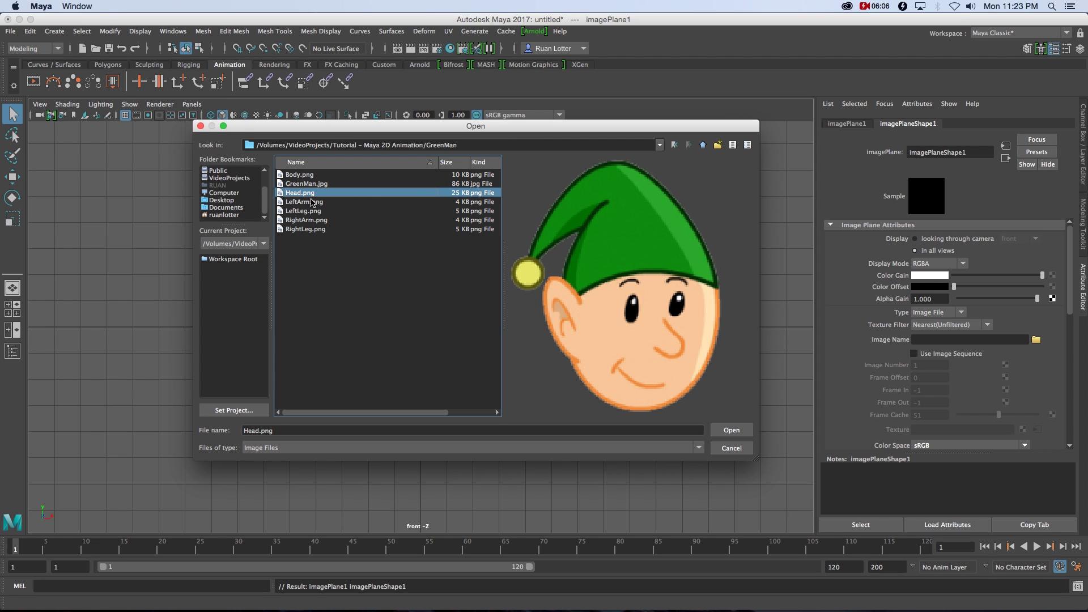
left_click(731, 431)
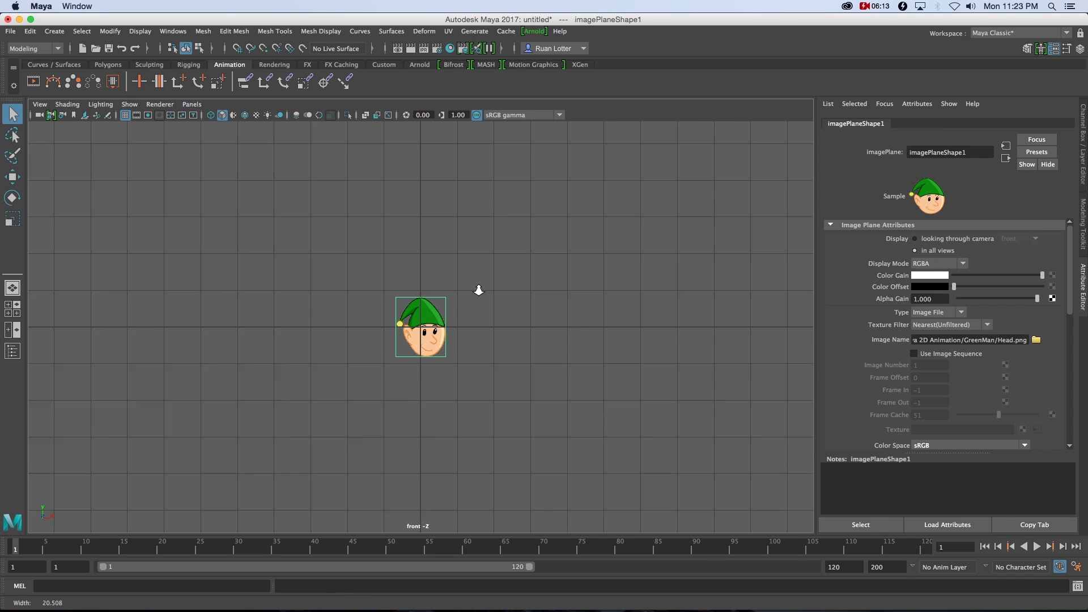
Step: Trace a loose outline around the elf's head and hat with the Bezier curve tool, starting above the hat's peak and leaving a small gap
scroll(480, 348, "up", 10)
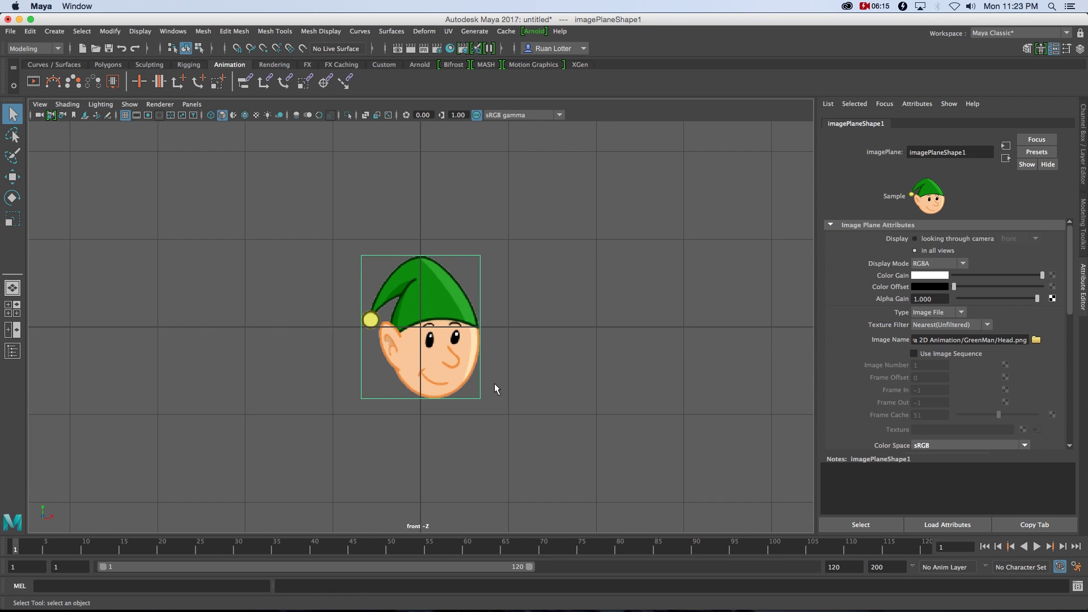
middle_click_drag(520, 368, 491, 343, "alt")
right_click_drag(484, 321, 488, 351, "alt")
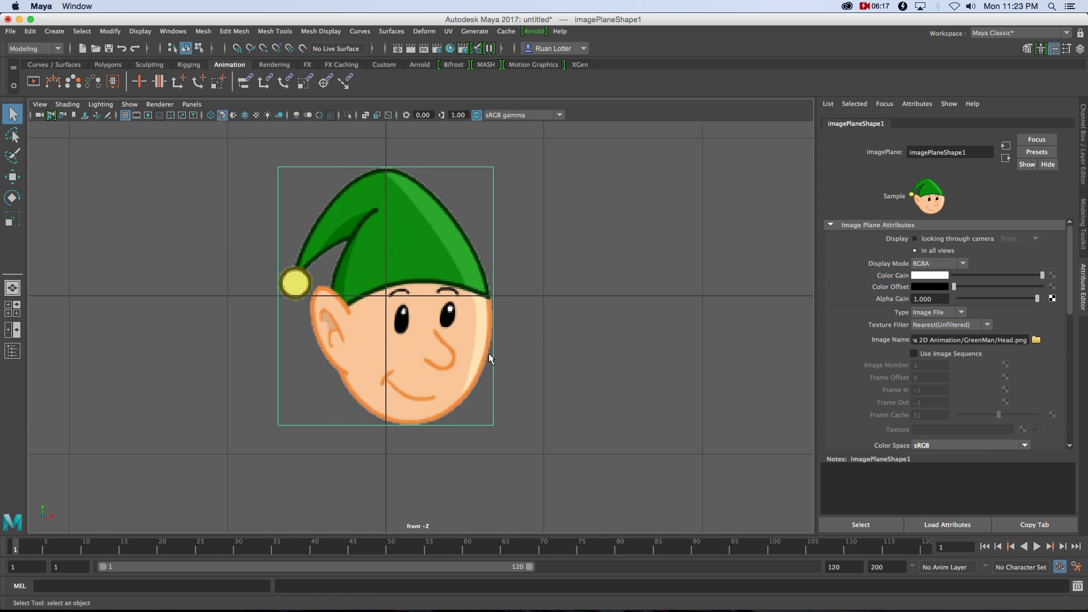
middle_click_drag(489, 351, 521, 378, "alt")
right_click_drag(522, 385, 529, 424, "alt")
middle_click_drag(528, 424, 515, 416, "alt")
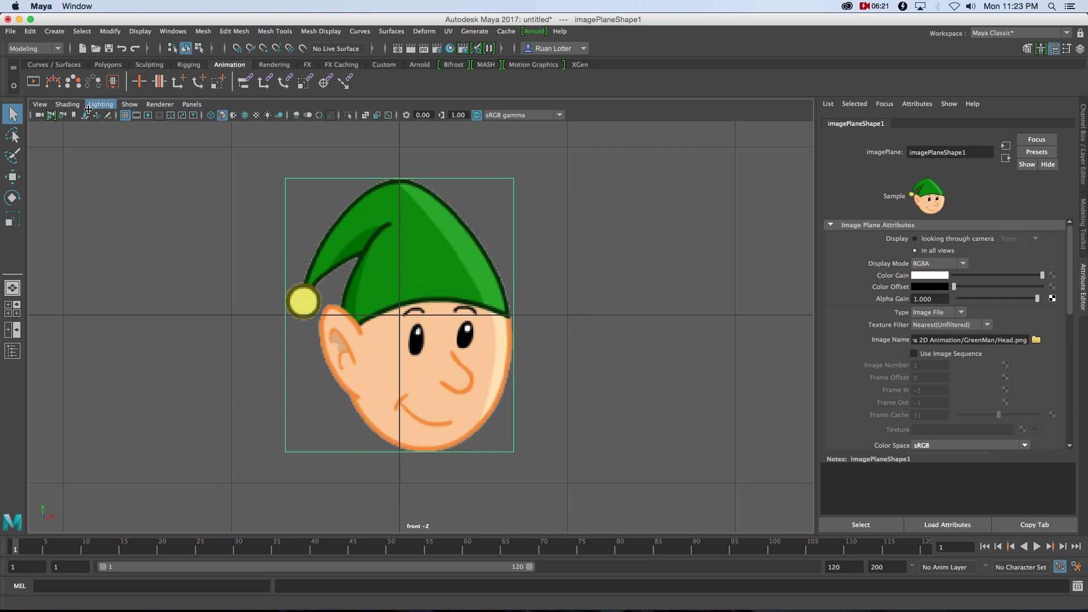
left_click(76, 65)
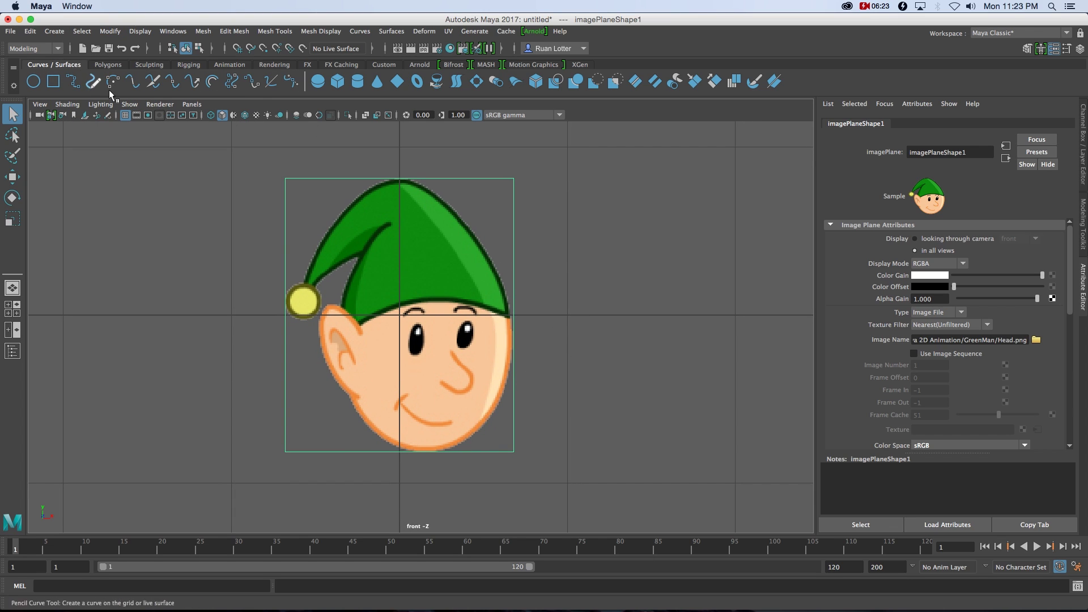
left_click(292, 85)
left_click_drag(401, 162, 463, 196)
left_click_drag(505, 255, 514, 271)
left_click_drag(526, 357, 526, 379)
left_click_drag(501, 435, 485, 454)
left_click_drag(422, 468, 397, 460)
left_click_drag(341, 424, 328, 406)
left_click_drag(304, 355, 260, 275)
left_click_drag(301, 231, 309, 219)
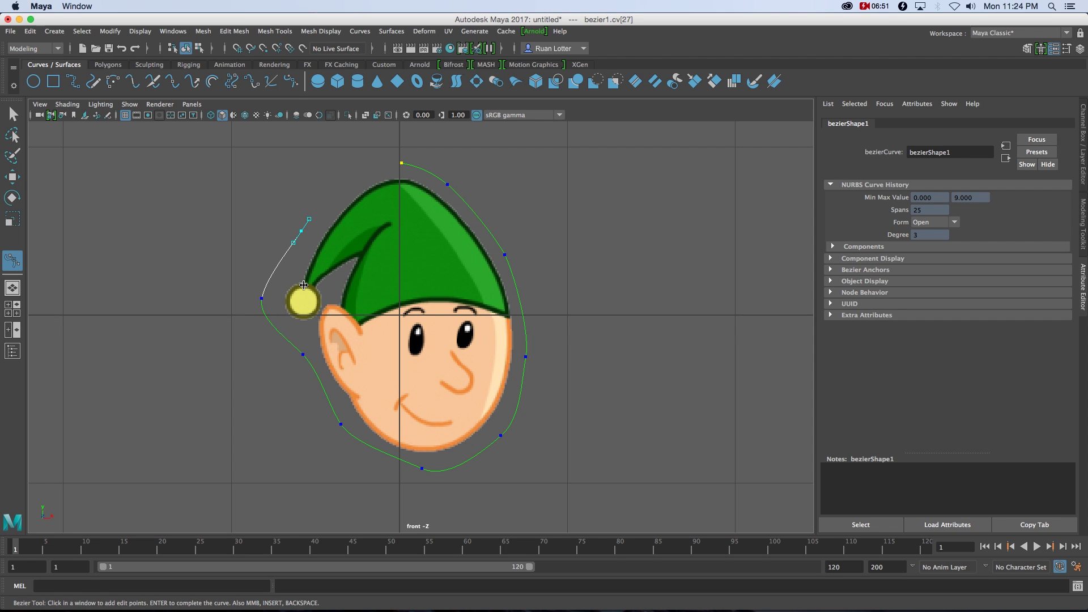
mouse_move(346, 181)
left_mouse_down()
mouse_move(366, 167)
mouse_move(334, 179)
left_mouse_up()
key("q")
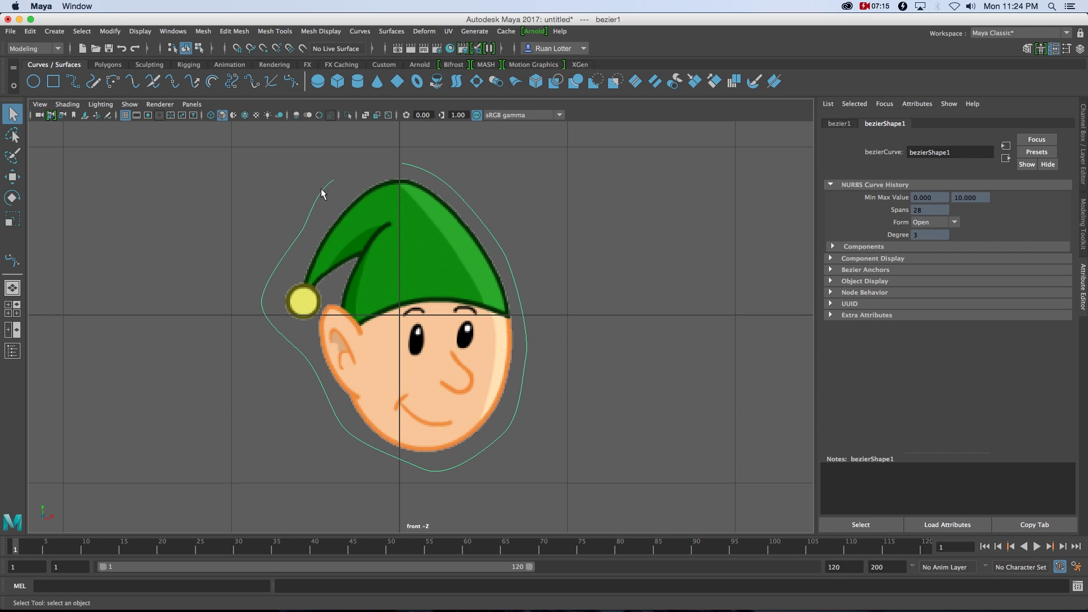
Step: Close the Bezier outline around the head and fill it with a planar surface
right_click_drag(322, 192, 385, 176, "shift")
left_click(287, 185)
left_click(324, 202)
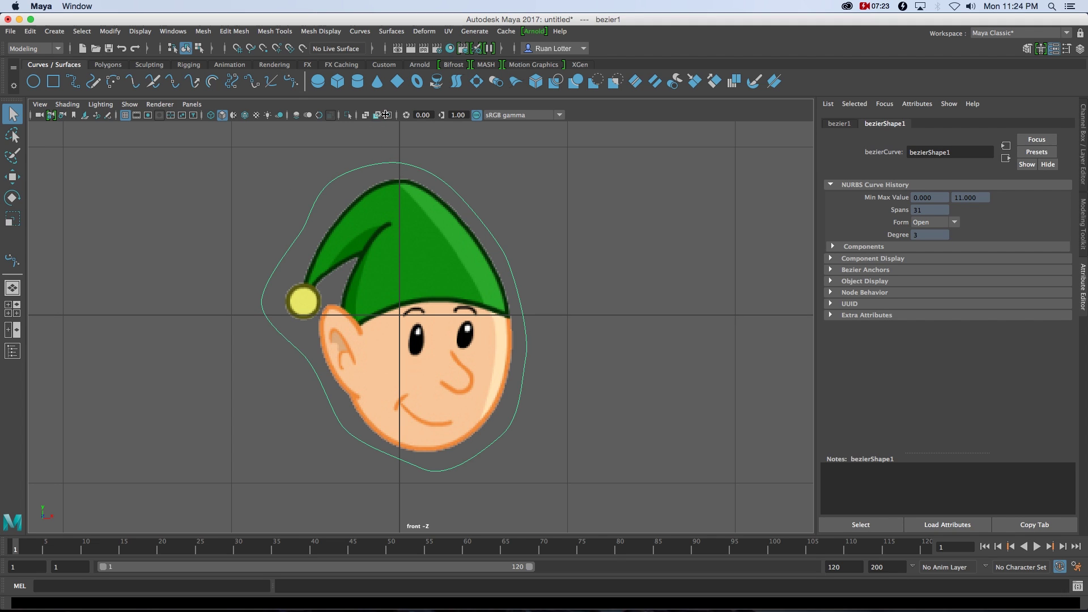
left_click(391, 31)
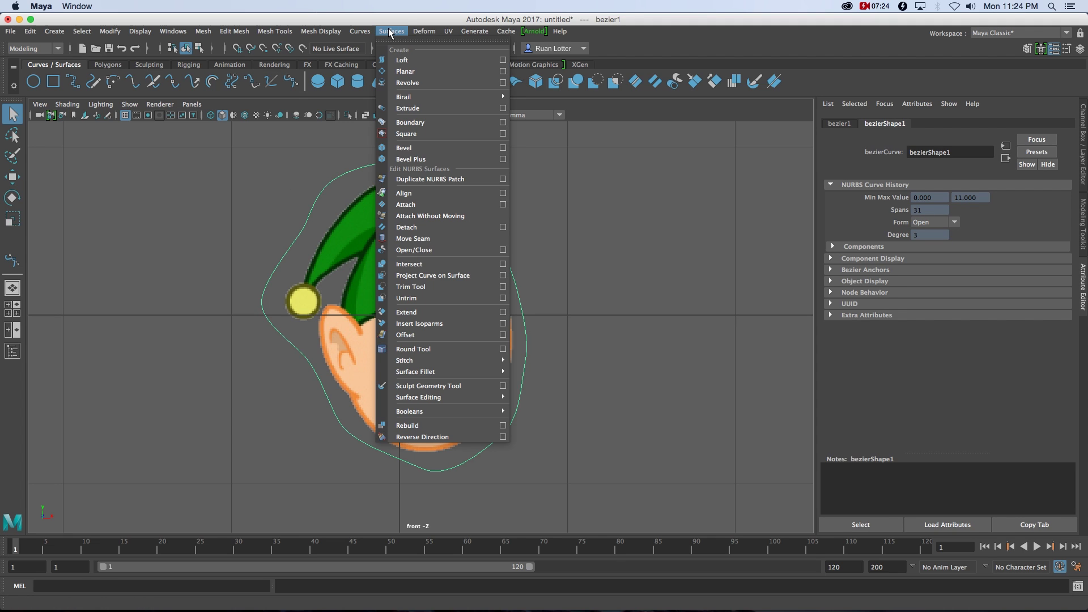
left_click(406, 72)
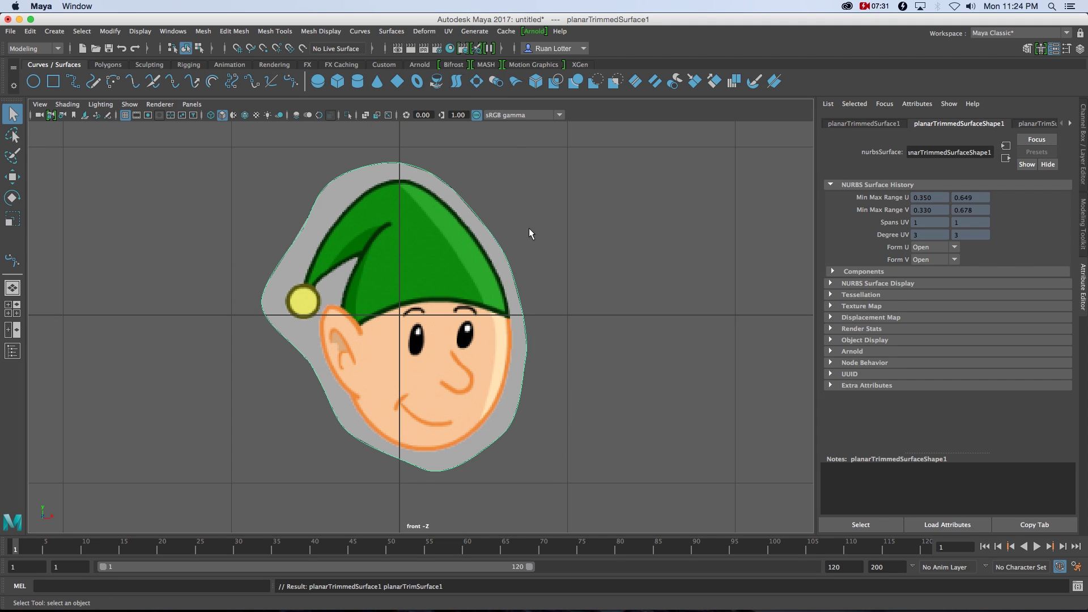
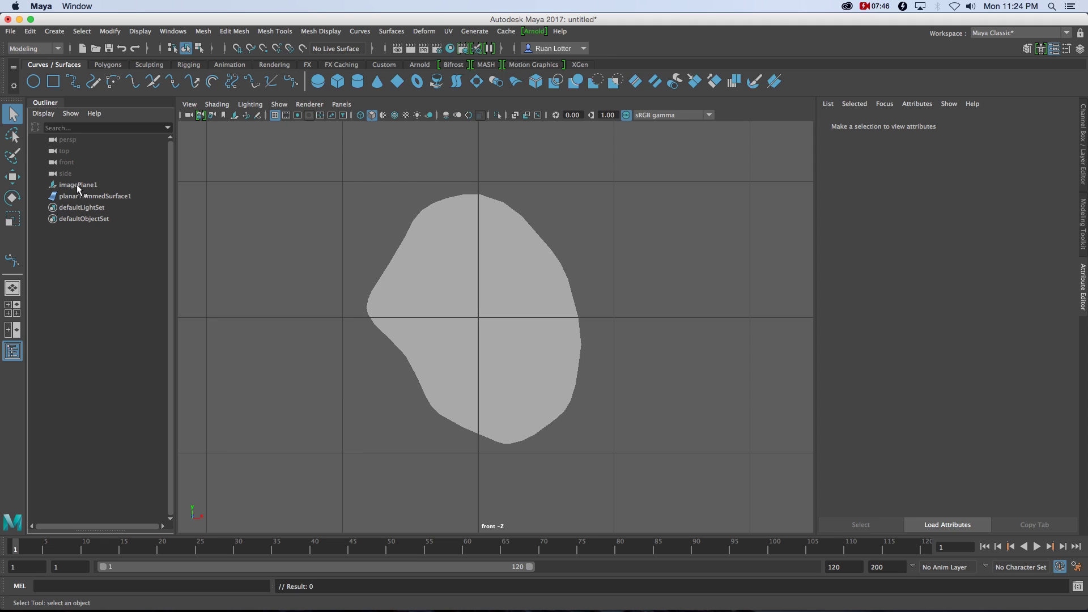
Step: Rename the planar trimmed surface as Head
left_click(76, 185)
left_click(90, 196)
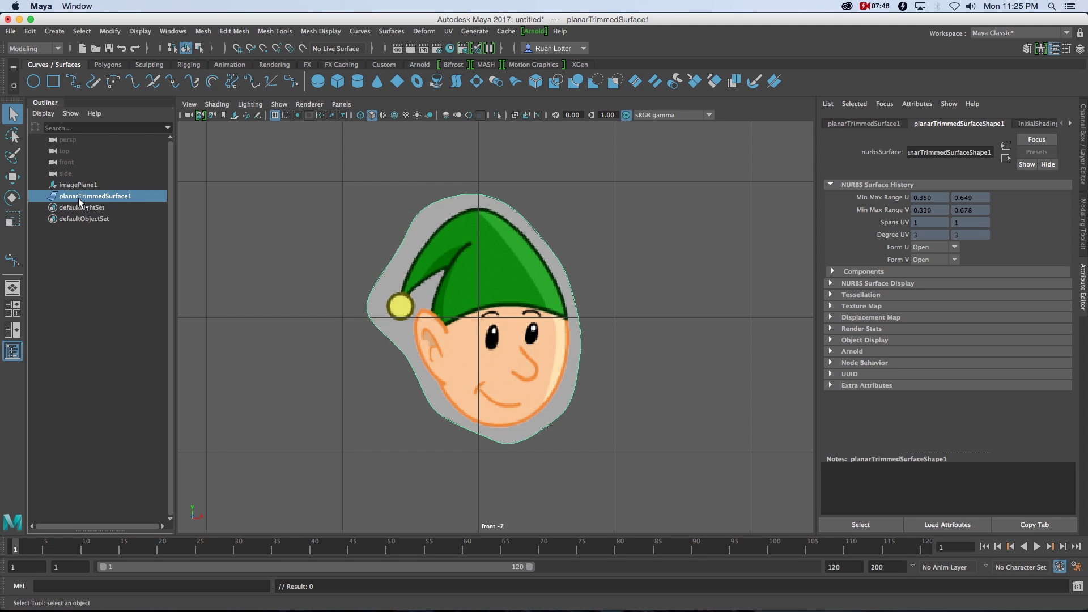
double_click(65, 193)
type("H")
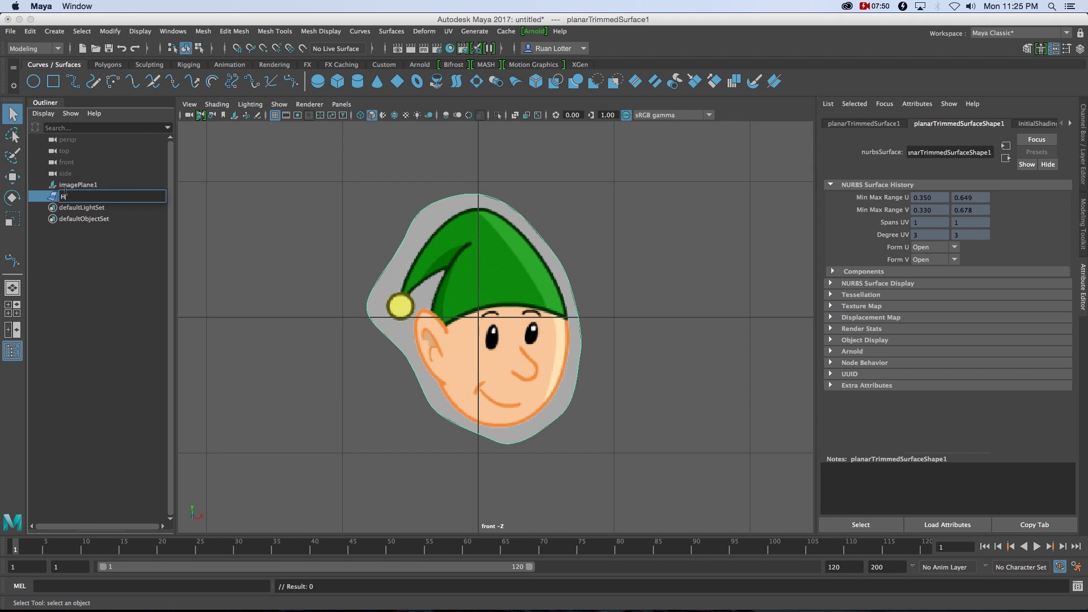
type("ead")
key("Return")
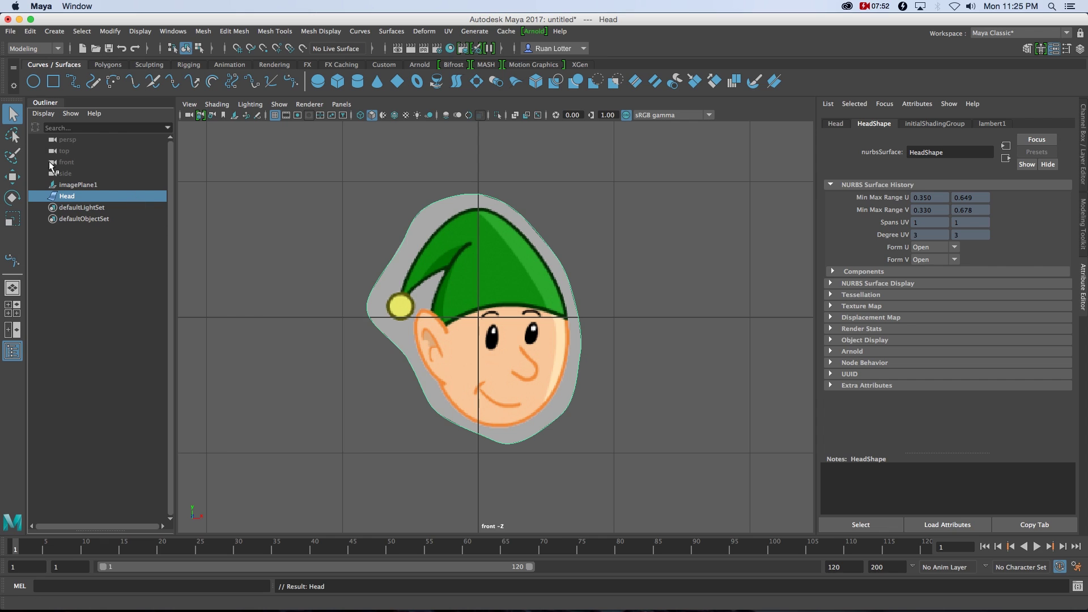
Step: Hide the image plane that holds the head reference
left_click(82, 229)
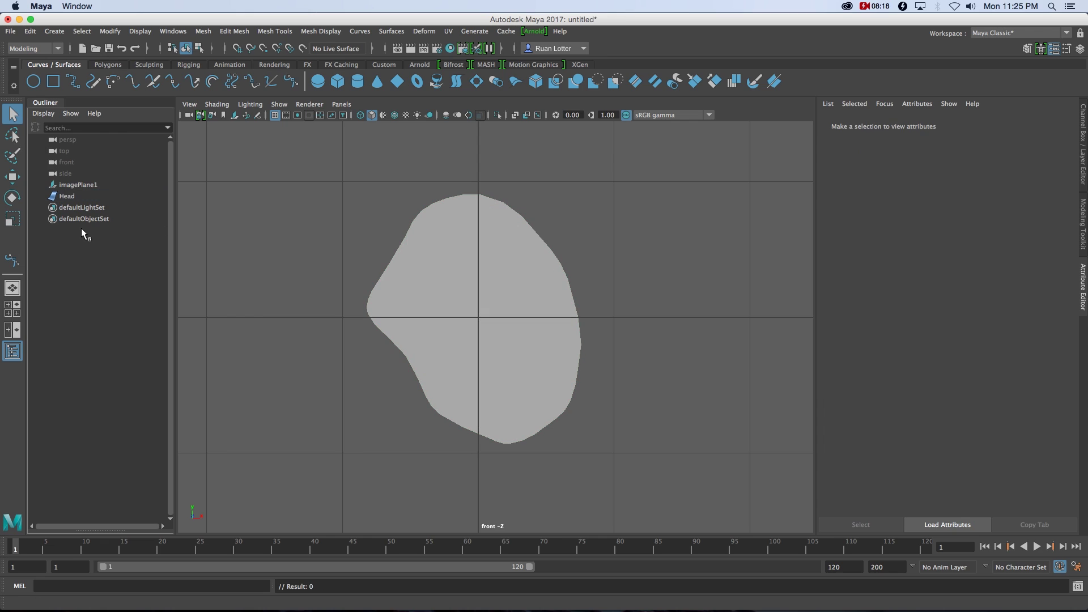
left_click(82, 185)
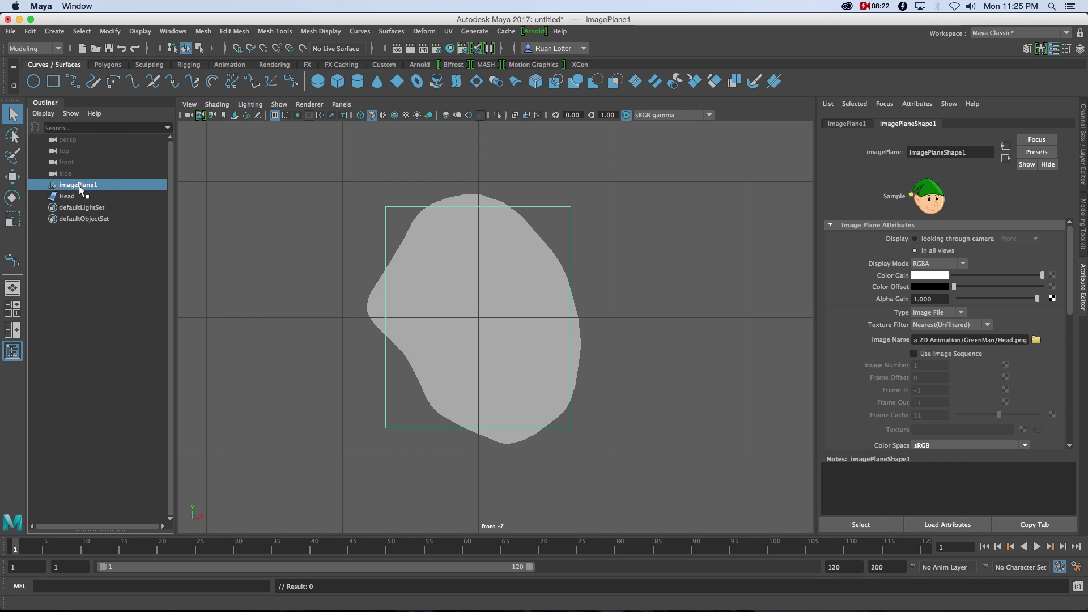
key("ctrl+h")
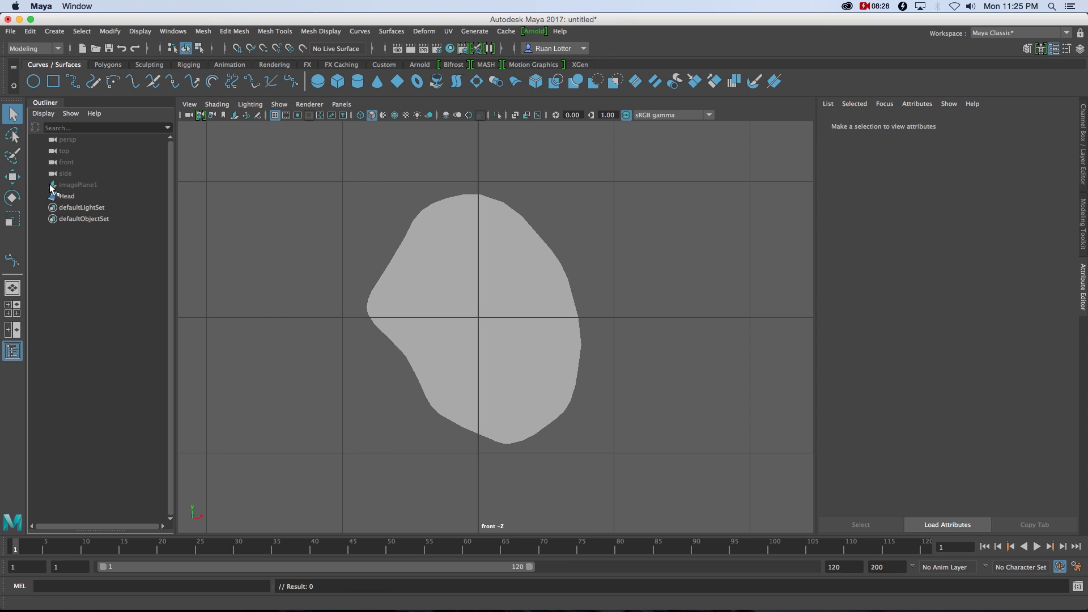
Step: With the Head surface selected, create an Arnold aiStandard surface shader in Hypershade and enlarge the Hypershade window
left_click(68, 197)
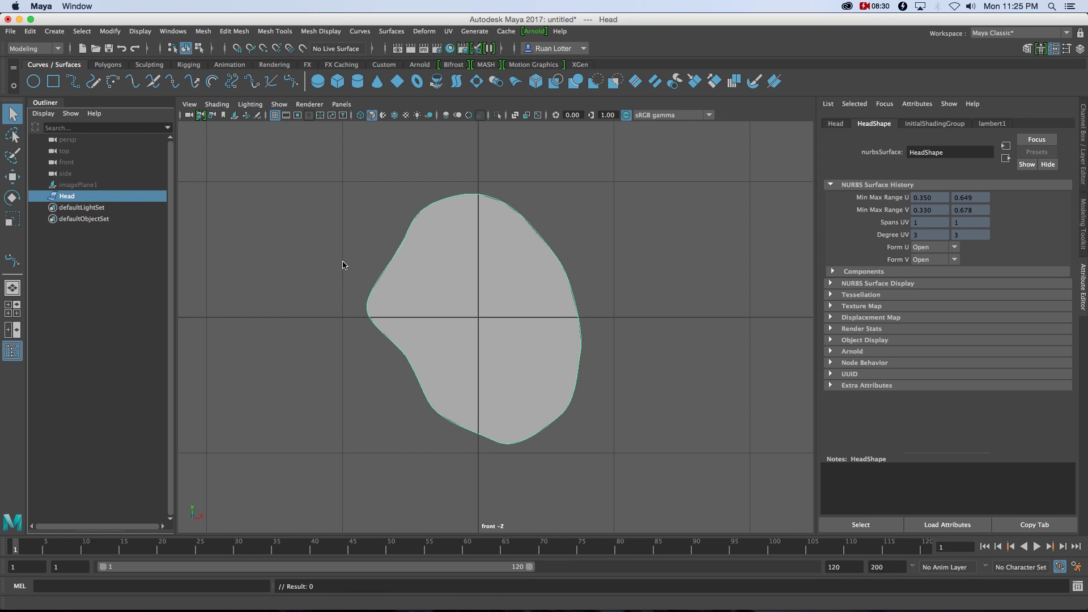
left_click(451, 49)
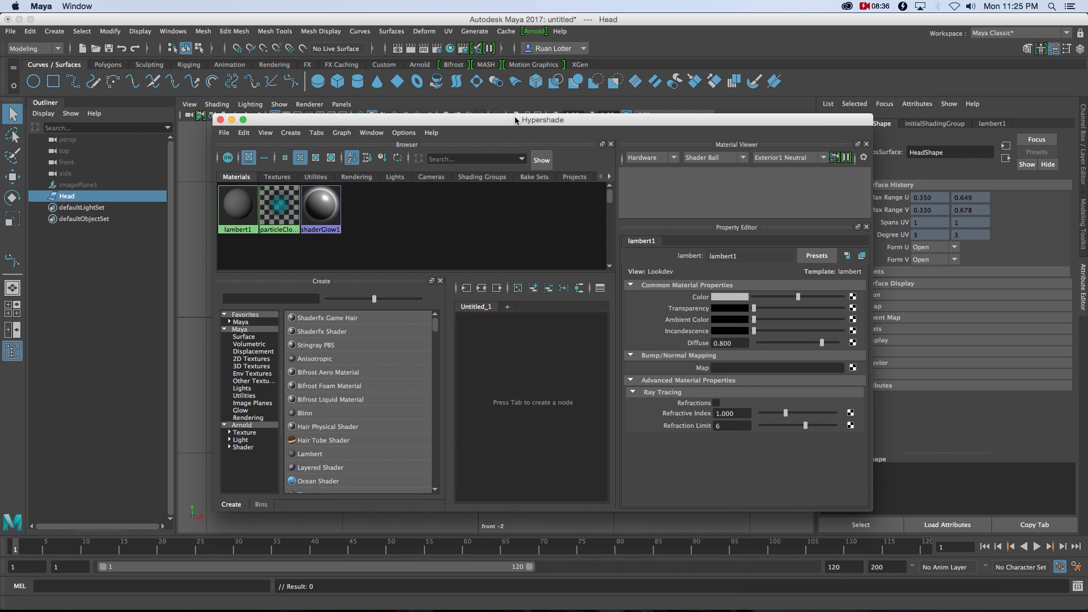
left_click(229, 448)
left_click(249, 454)
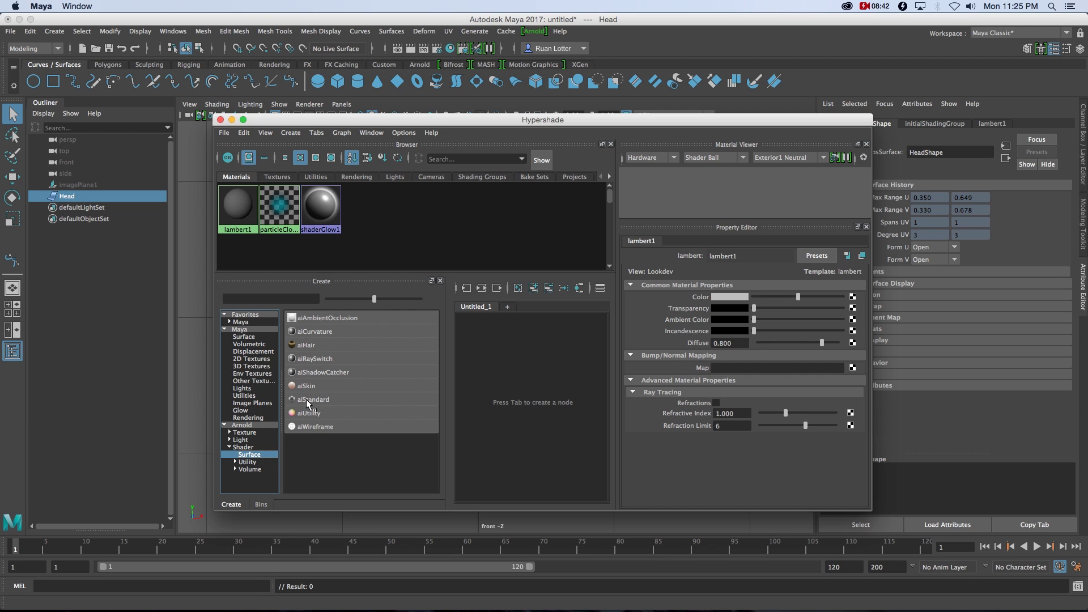
left_click(312, 399)
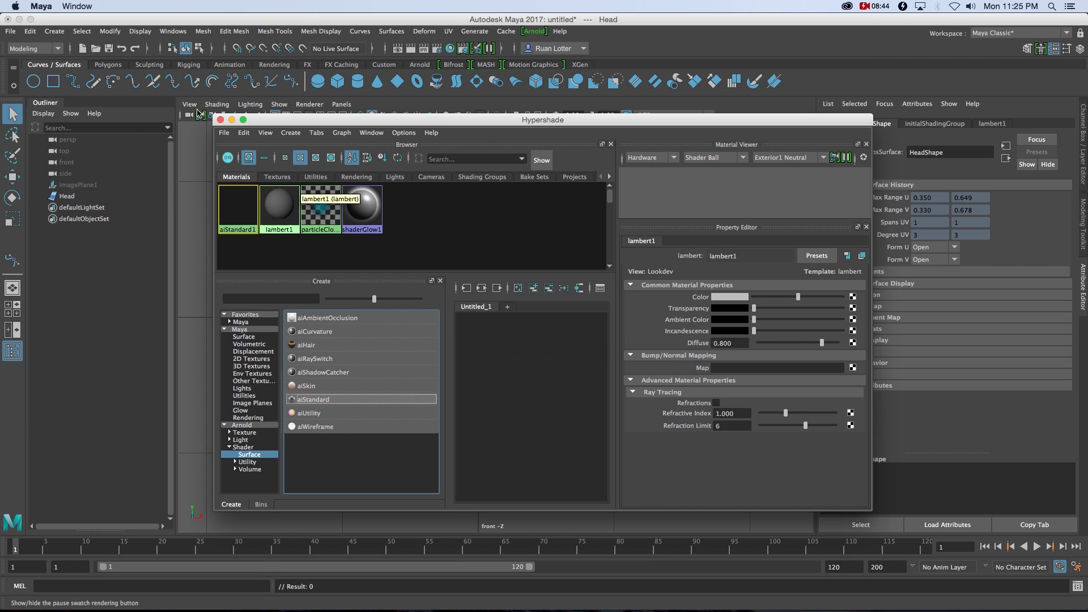
left_click_drag(214, 114, 99, 89)
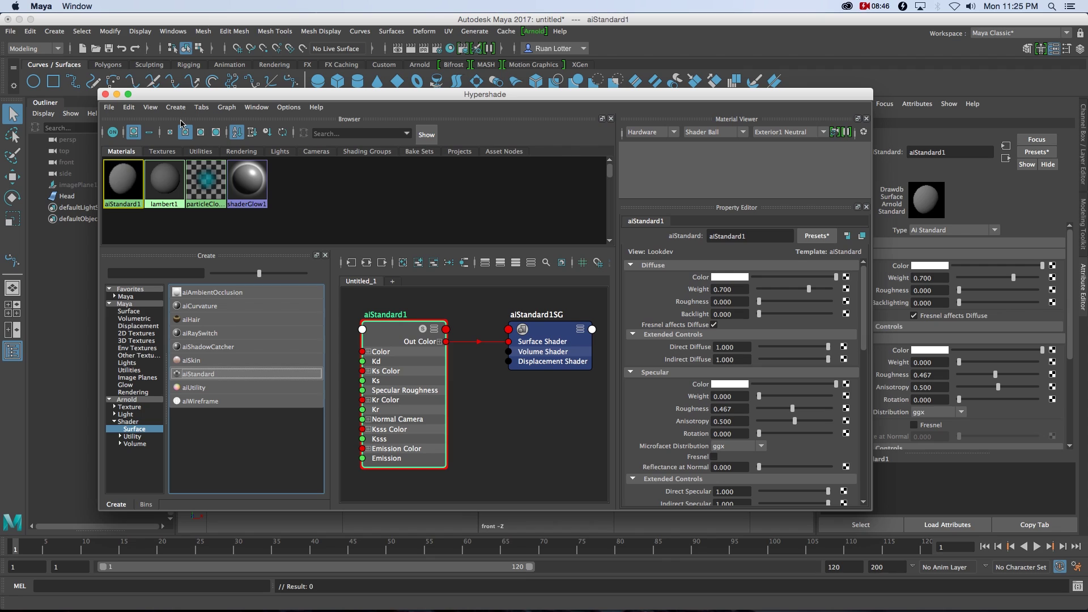
Step: Rename the new aiStandard shader as Head1
left_click_drag(753, 235, 652, 225)
type("Head1")
key("Return")
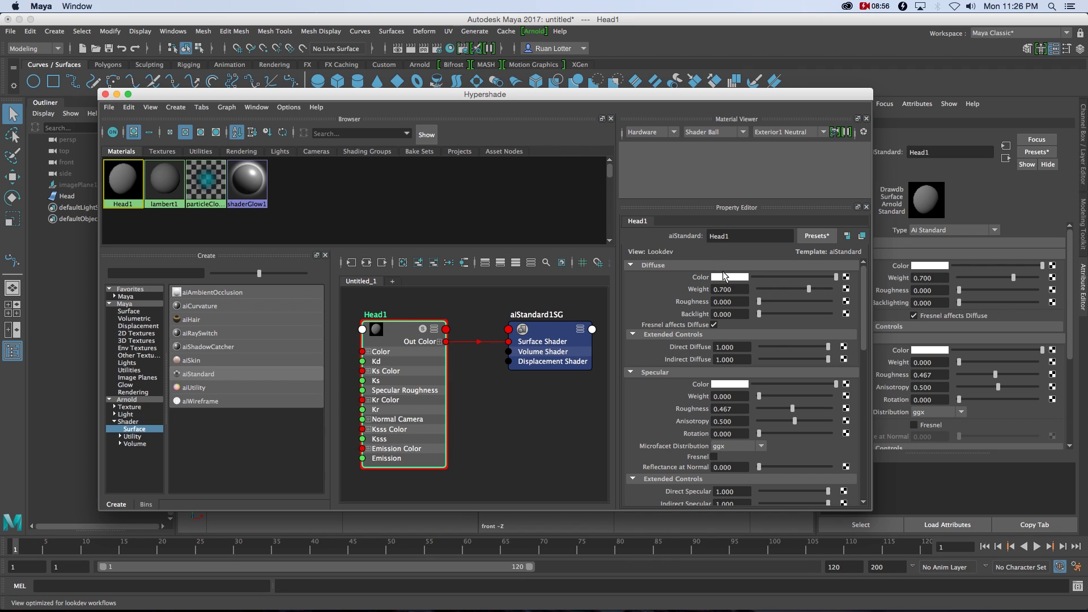
Step: Map the Head1 shader's diffuse color to a file texture and load Head.png from the GreenMan folder
left_click(846, 277)
left_click(475, 270)
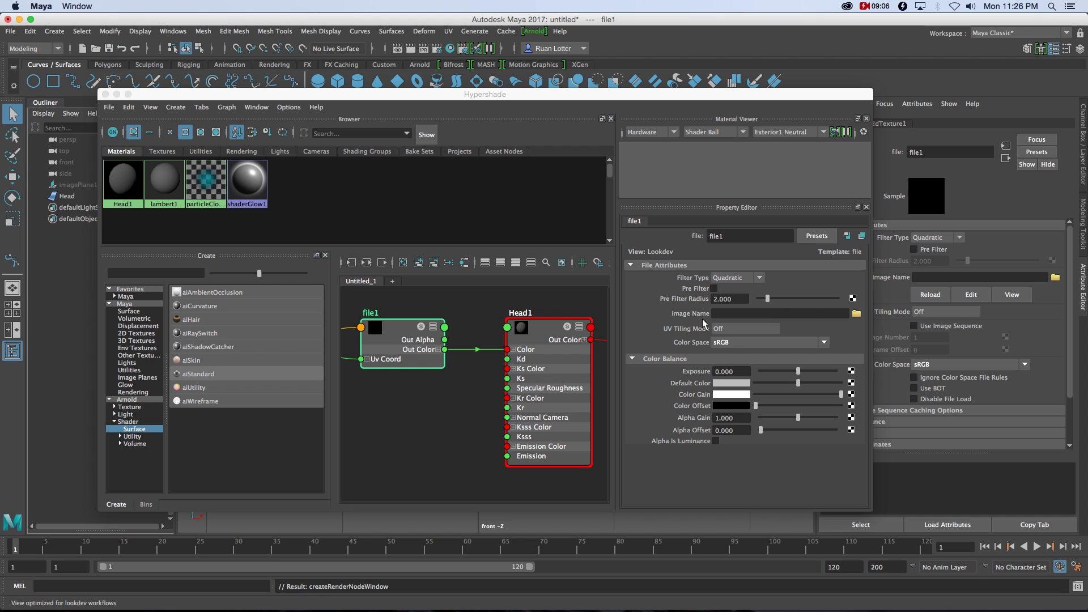
left_click(856, 313)
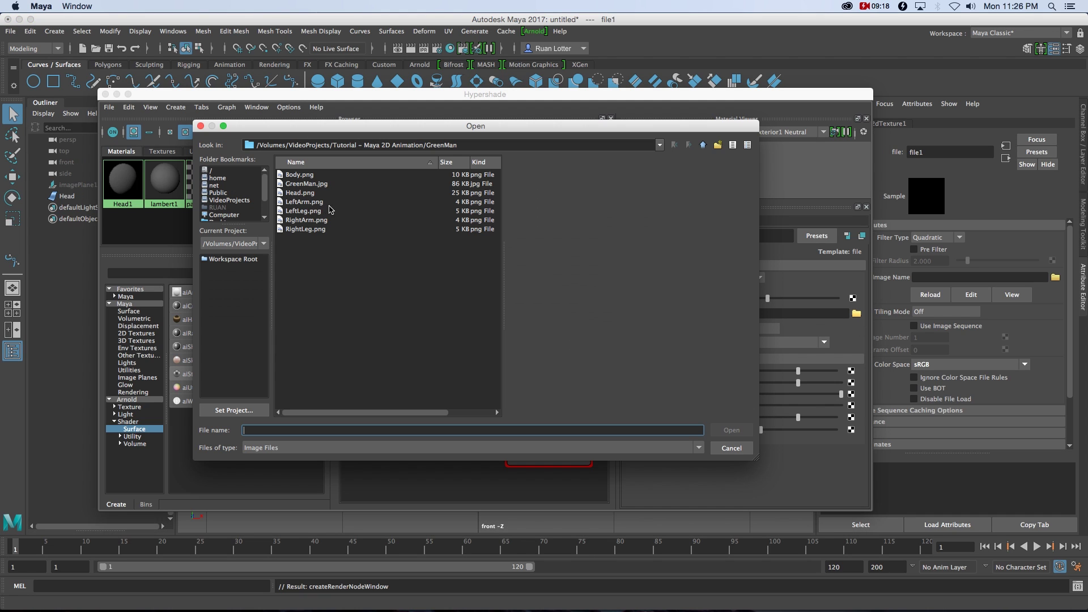
left_click(295, 193)
left_click(731, 431)
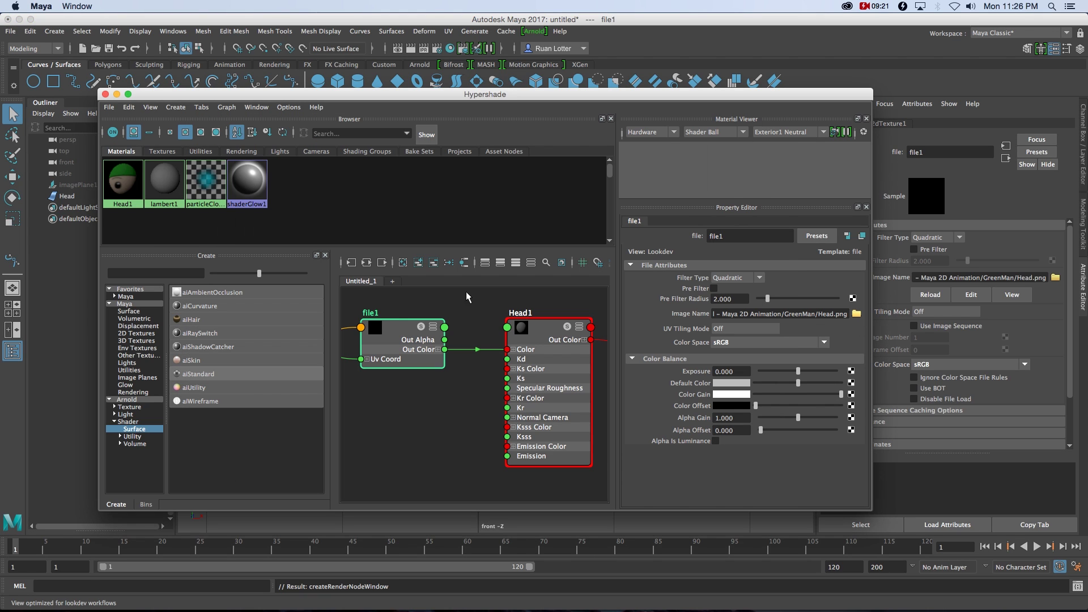
Step: Move the Hypershade window clear of the head, assign the Head1 shader to the Head surface, and close Hypershade
left_click_drag(245, 94, 610, 104)
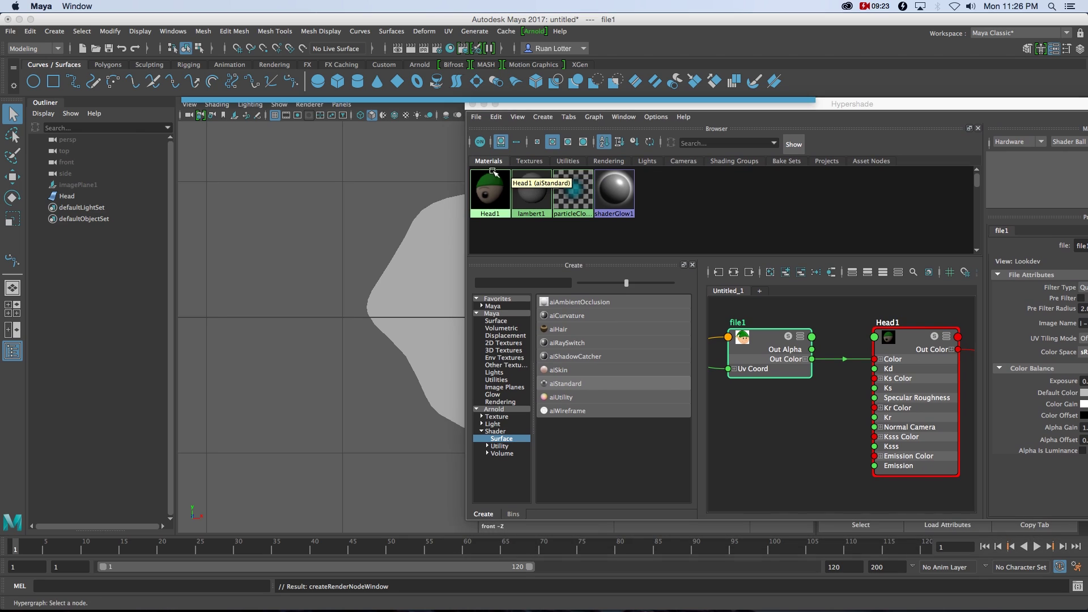
left_click_drag(531, 105, 599, 123)
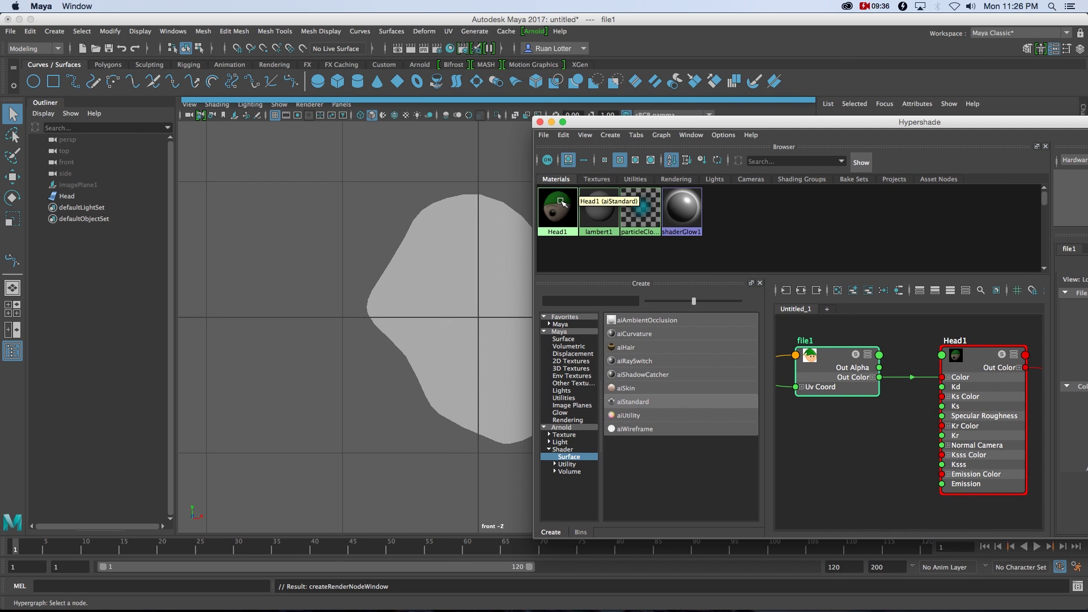
middle_click_drag(560, 206, 456, 267)
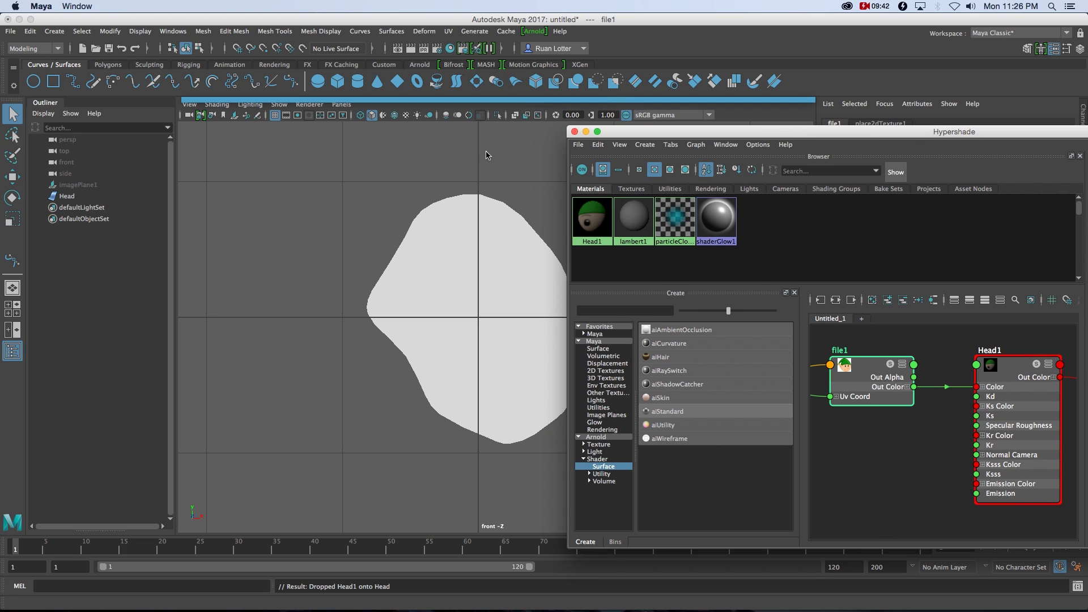
left_click(574, 131)
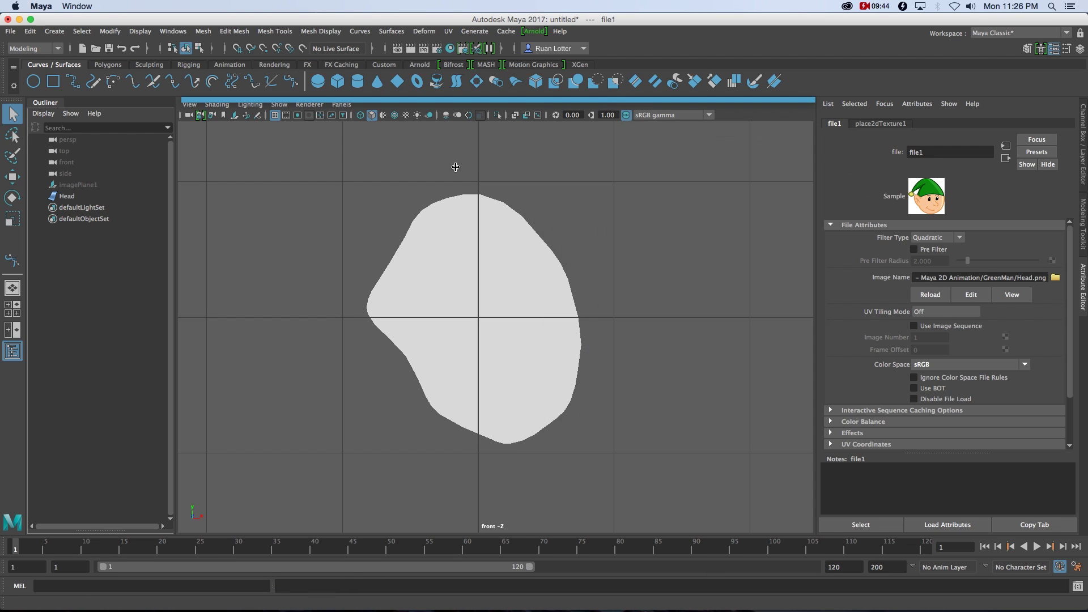
Step: Enable hardware texturing in the front view and disable Opaque in the Head shape's Arnold attributes
left_click(217, 104)
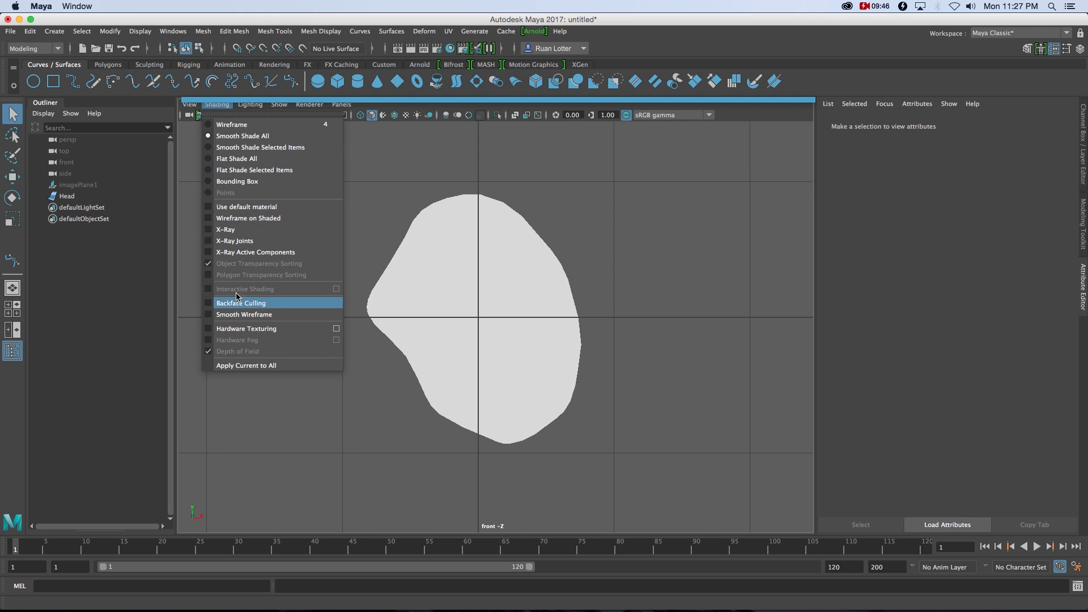
left_click(248, 330)
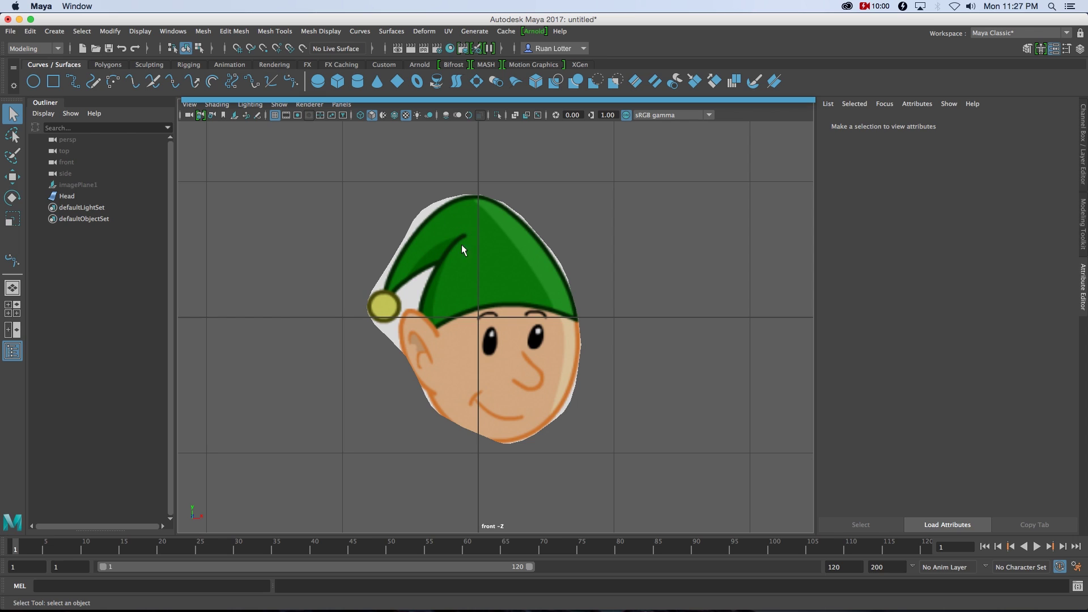
left_click(502, 275)
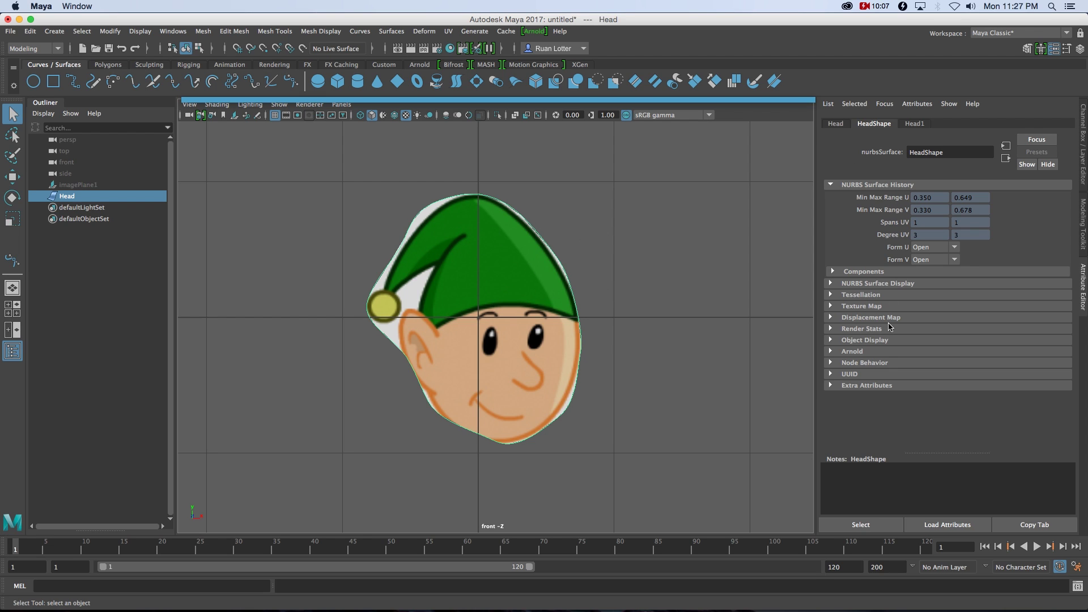
left_click(843, 352)
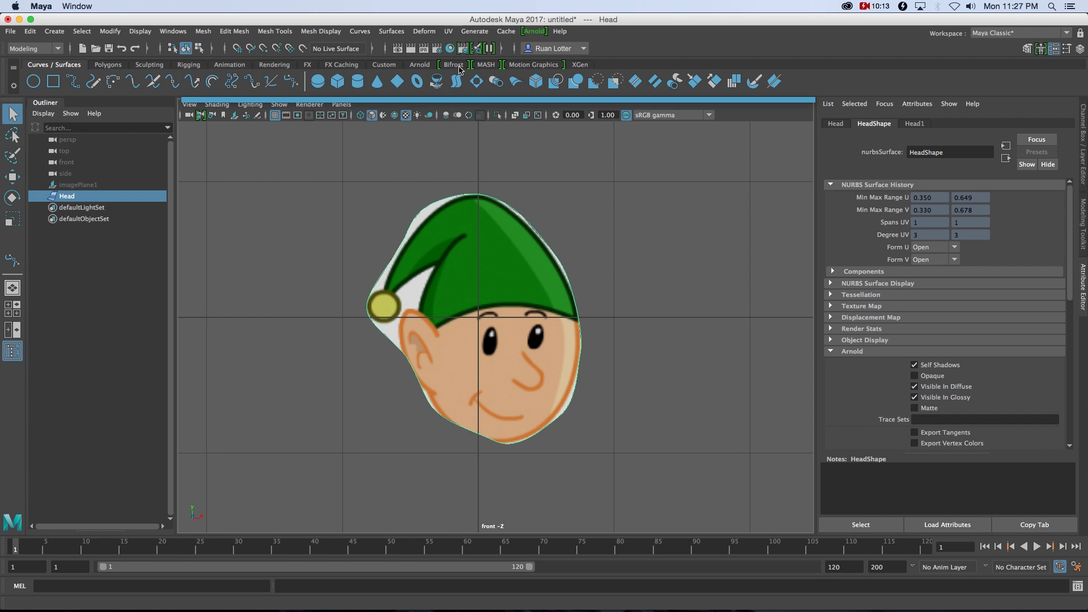
Step: Reopen and enlarge Hypershade, and connect the Head.png node's Out Alpha to the Head1 shader's opacityR input
left_click(451, 50)
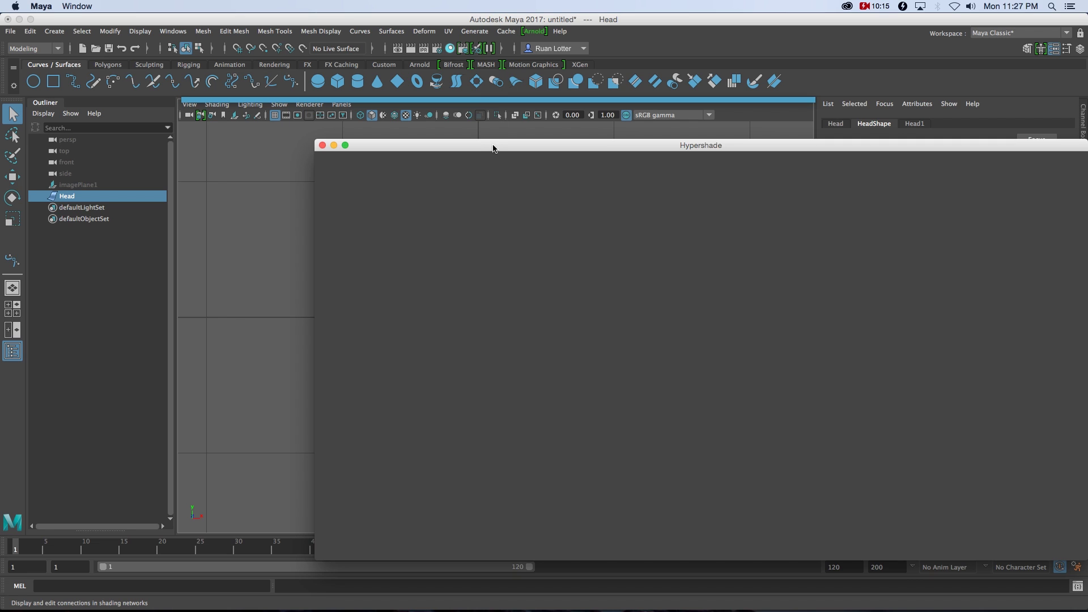
left_click_drag(493, 148, 298, 41)
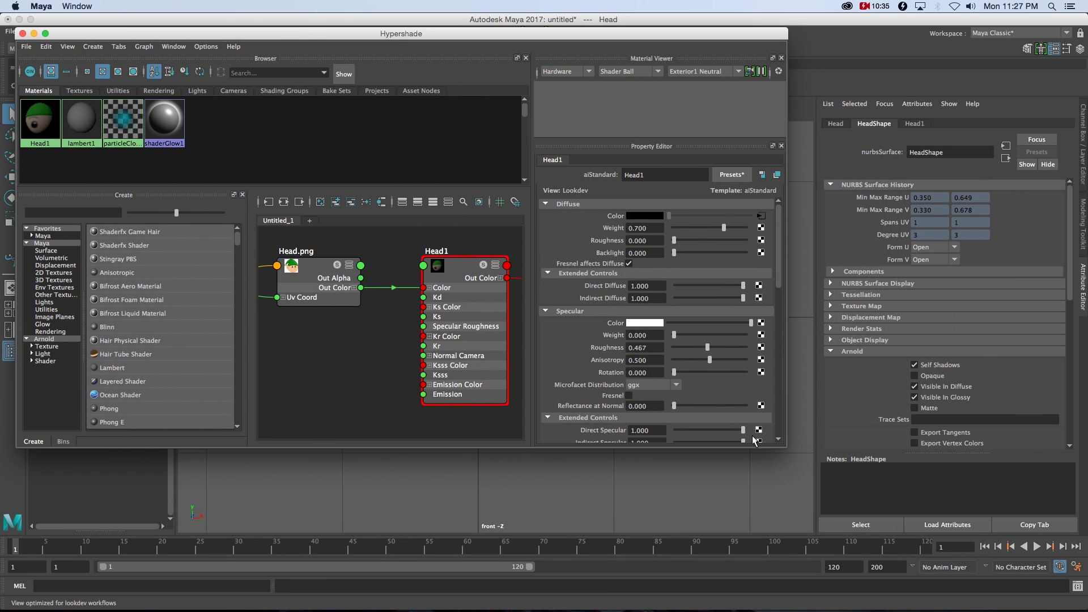
left_click_drag(788, 448, 1036, 551)
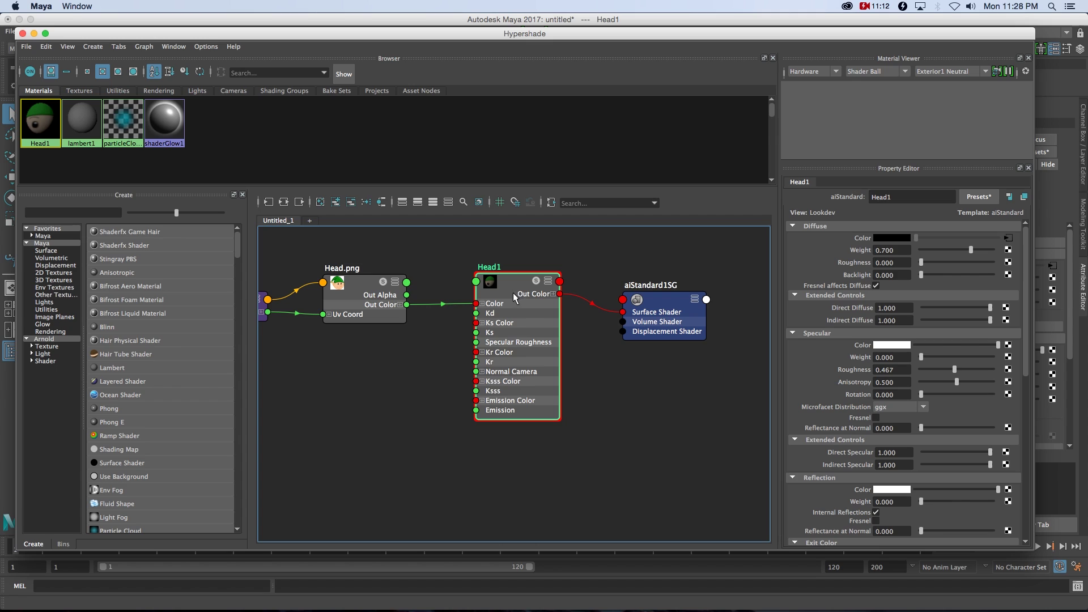
left_click_drag(512, 279, 513, 280)
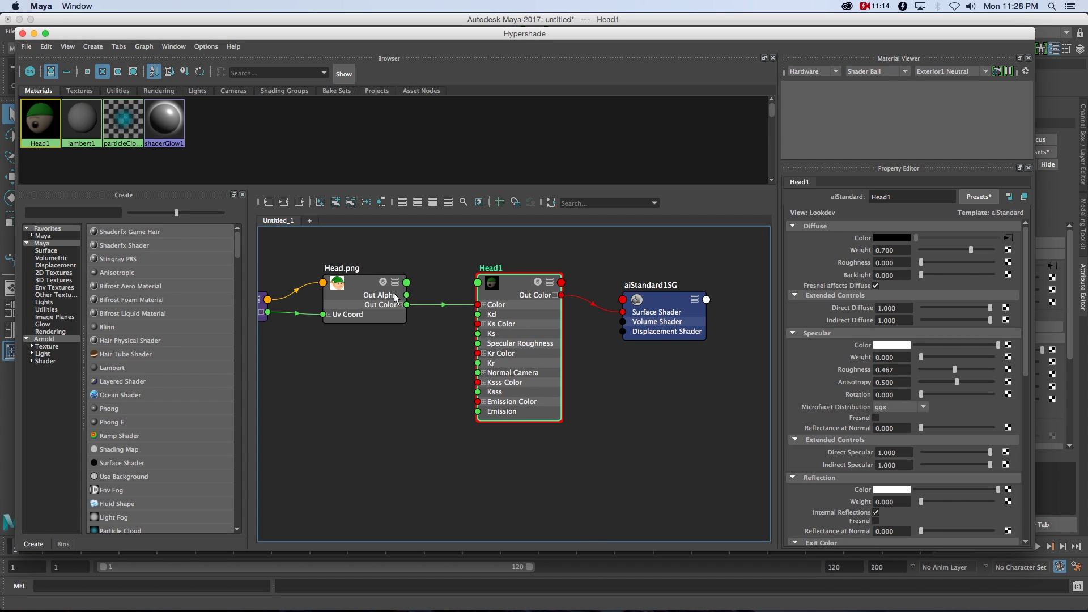
left_click_drag(407, 295, 474, 285)
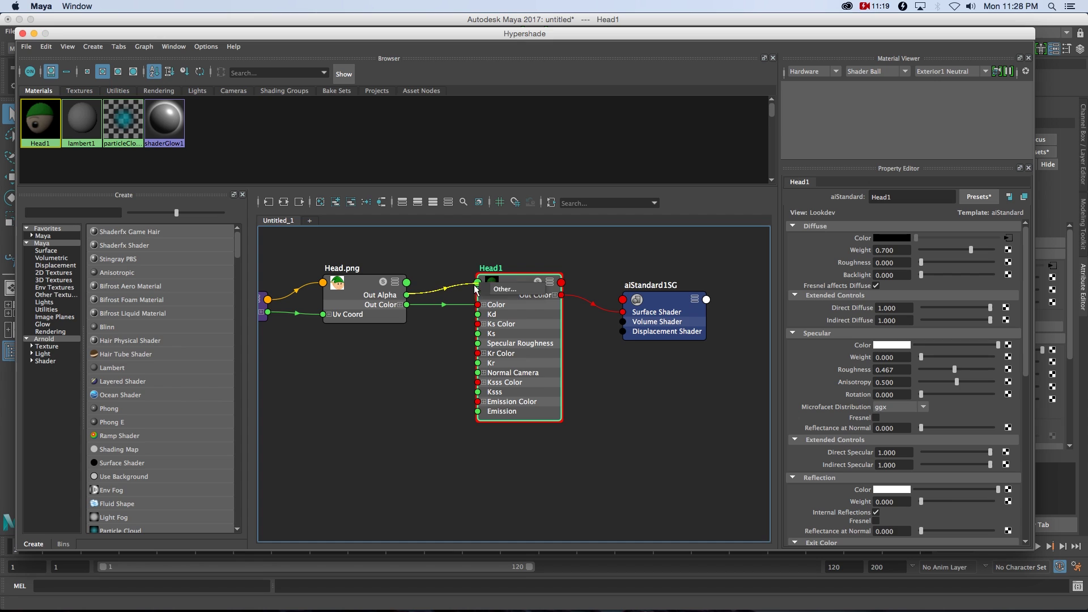
left_click(511, 291)
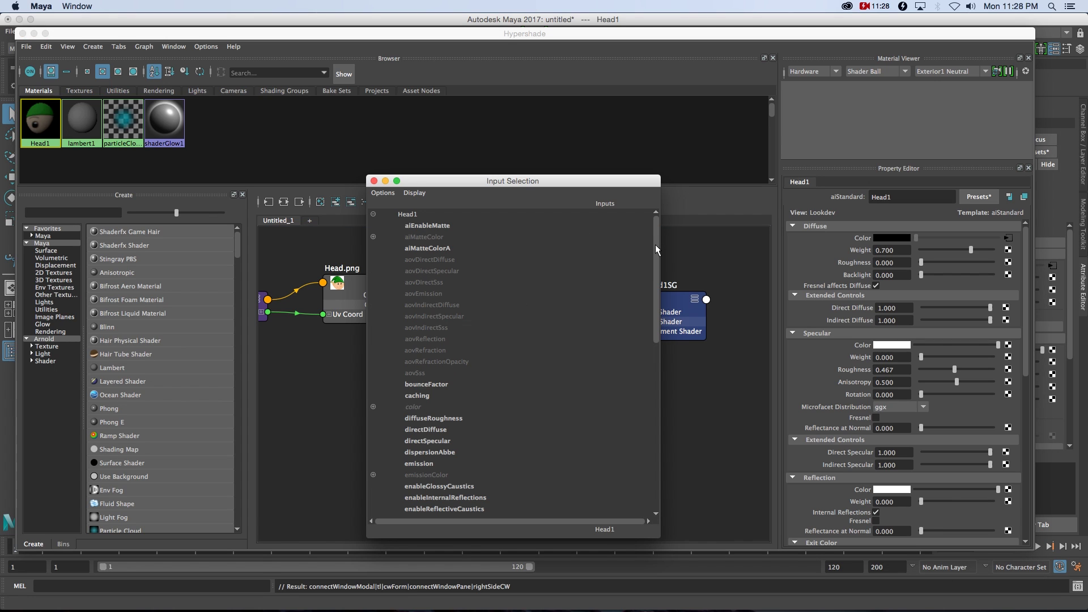
left_click_drag(655, 249, 636, 429)
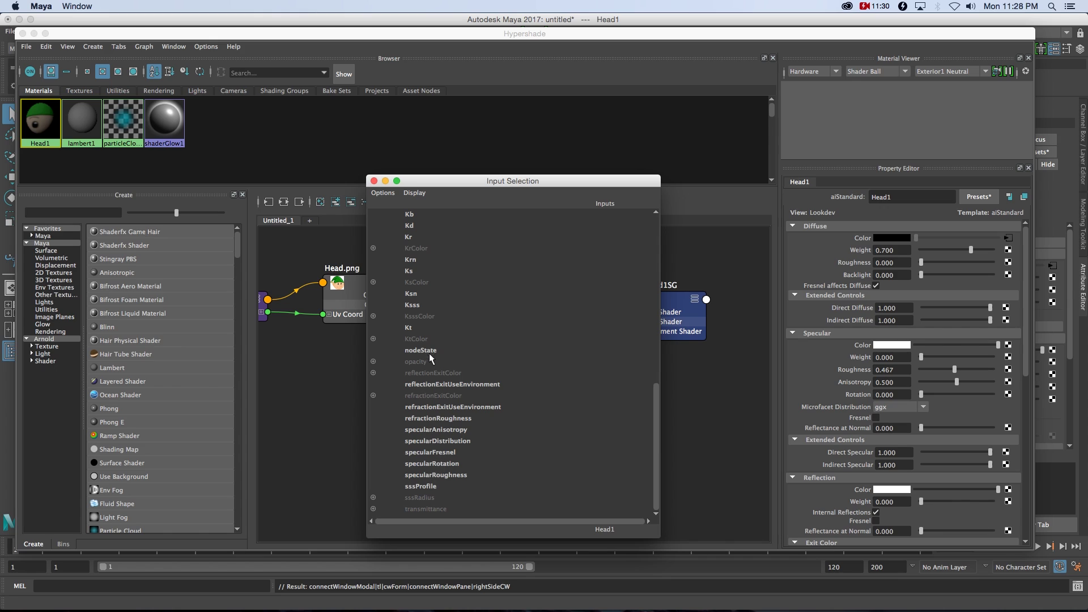
left_click(373, 363)
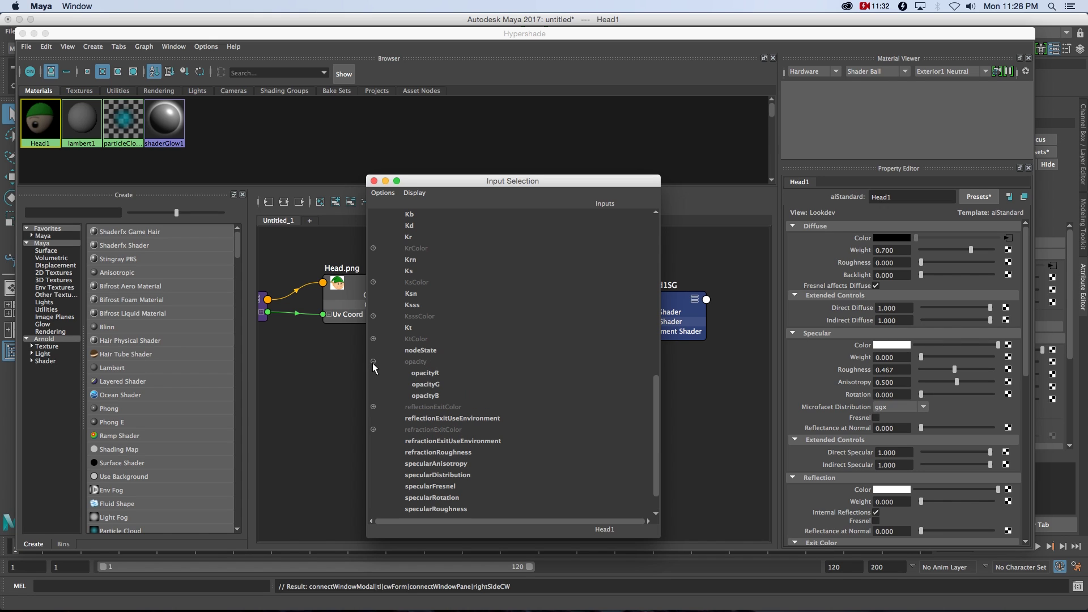
left_click(425, 373)
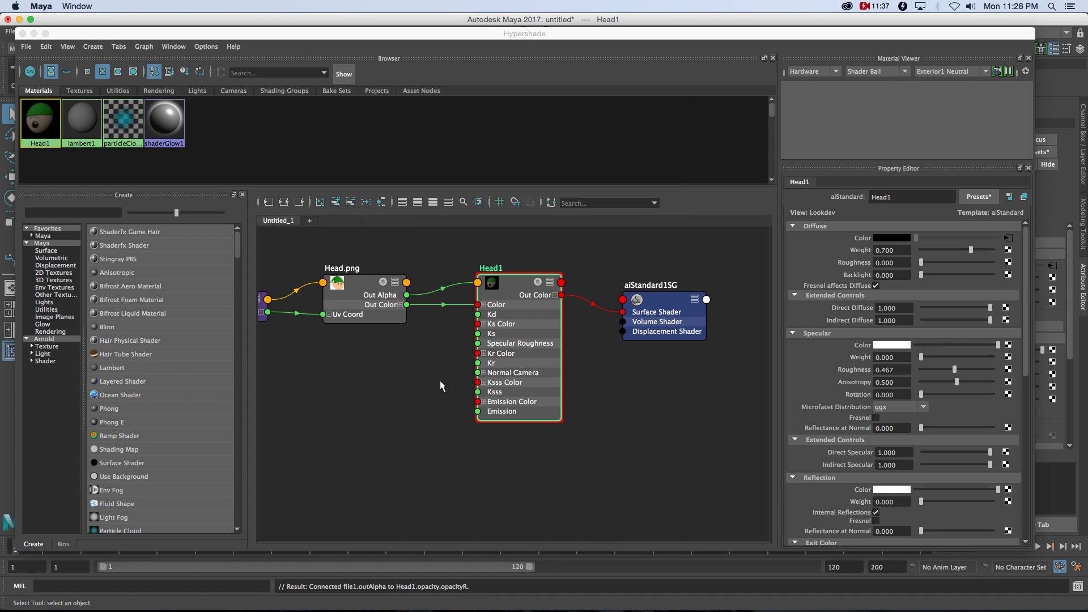
Step: Expand the Head1 node's Opacity channels, connect Head.png's Out Alpha to Opacity G and Opacity B, and close Hypershade
left_click(550, 282)
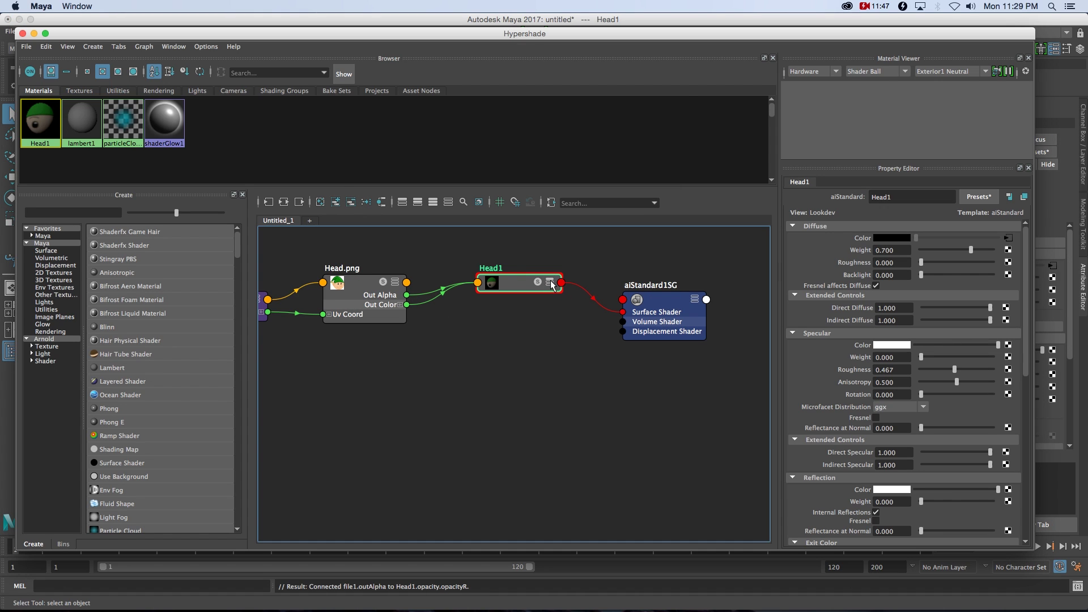
left_click(551, 282)
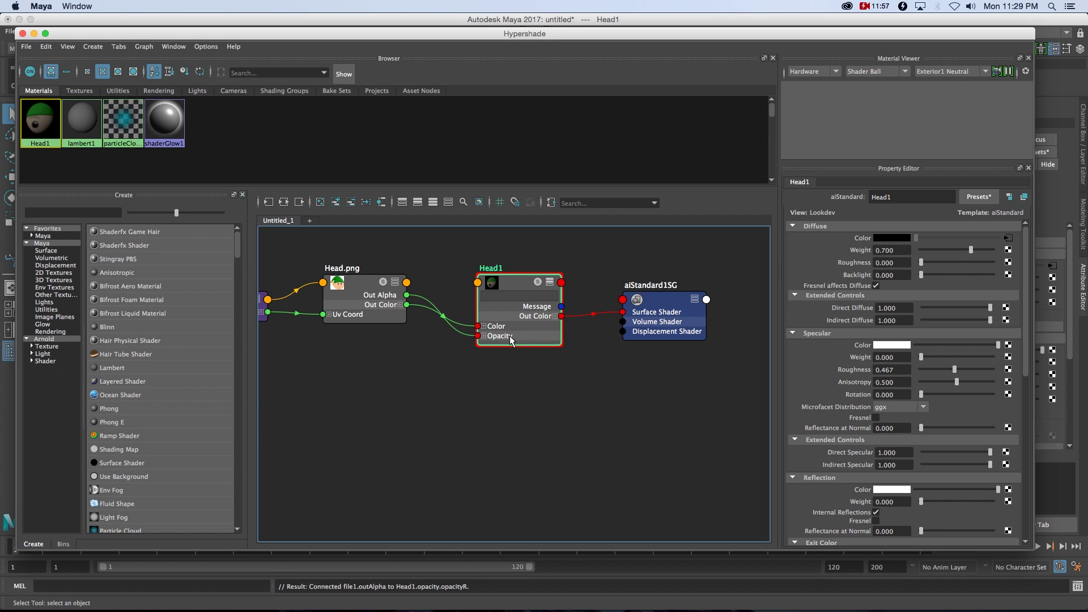
left_click(484, 336)
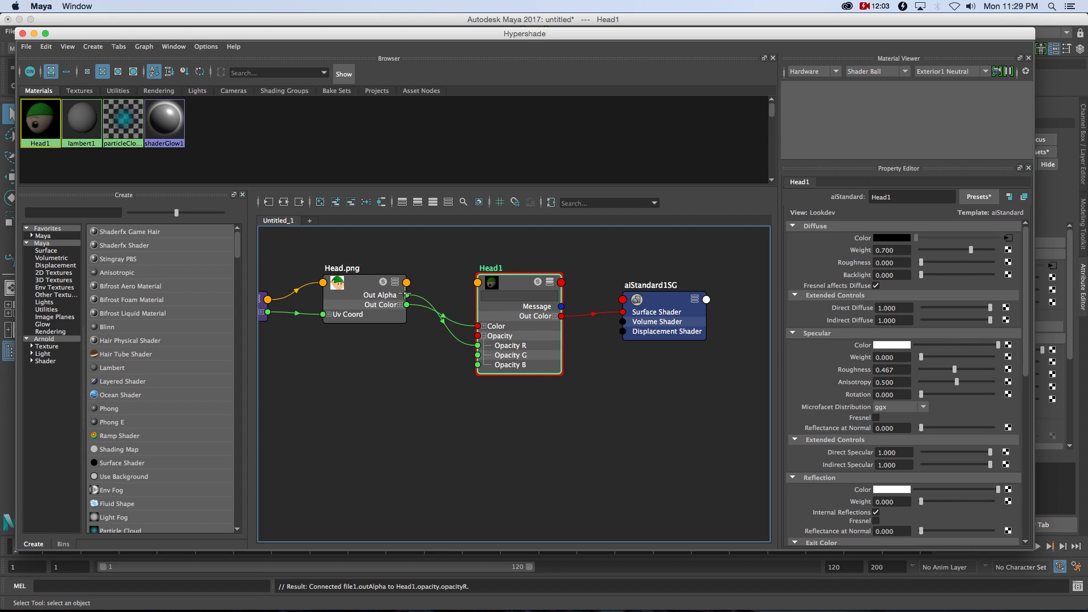
left_click_drag(407, 295, 478, 355)
left_click_drag(407, 296, 478, 364)
left_click(23, 34)
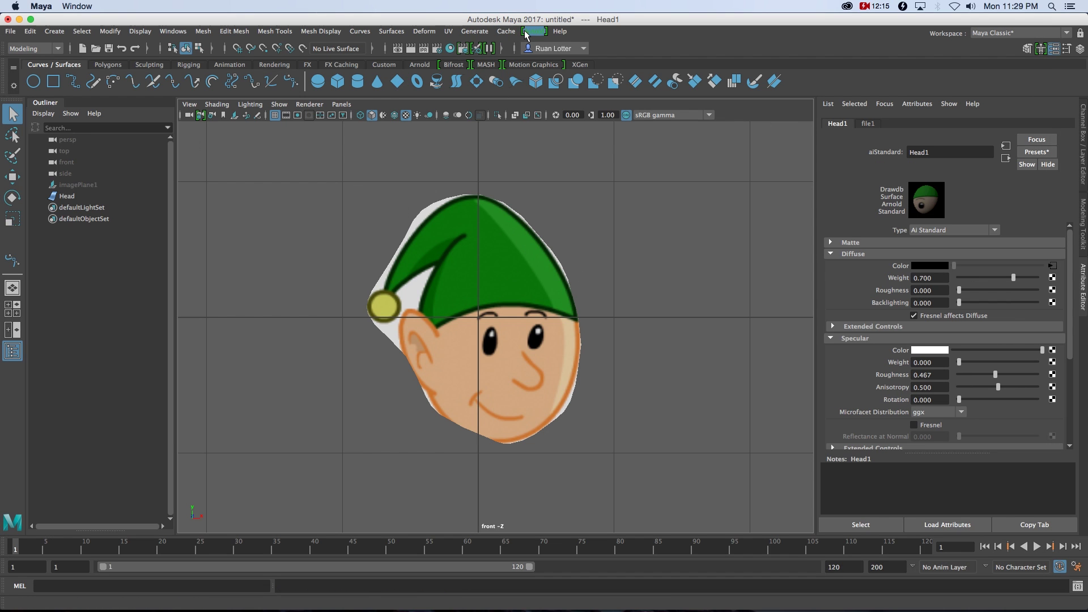
Step: Add an Arnold SkyDome light, preview the head from the front camera in Arnold RenderView, and close the preview
left_click(420, 65)
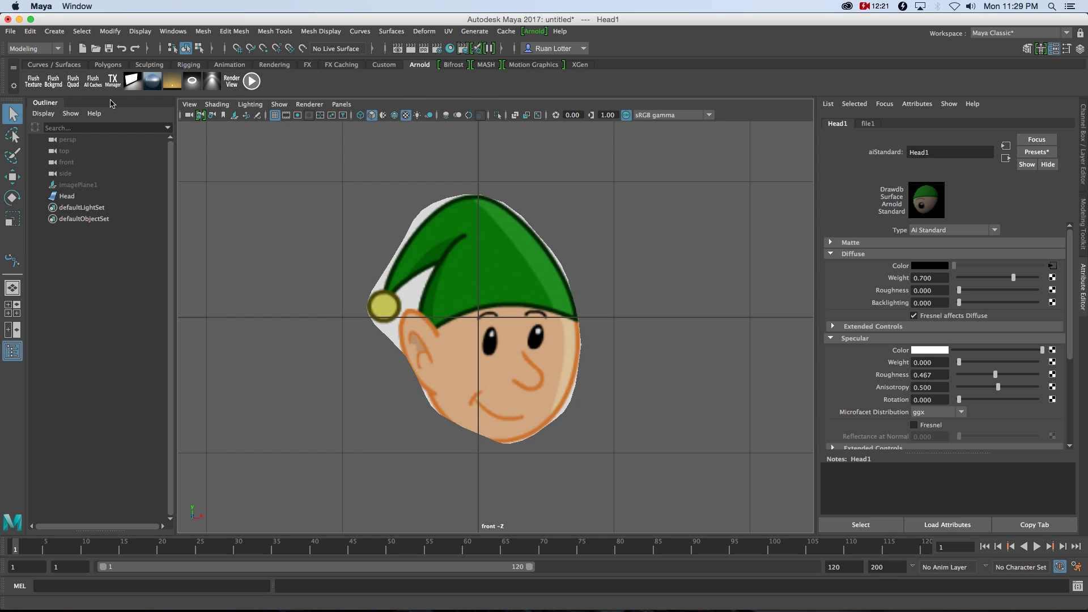
left_click(153, 83)
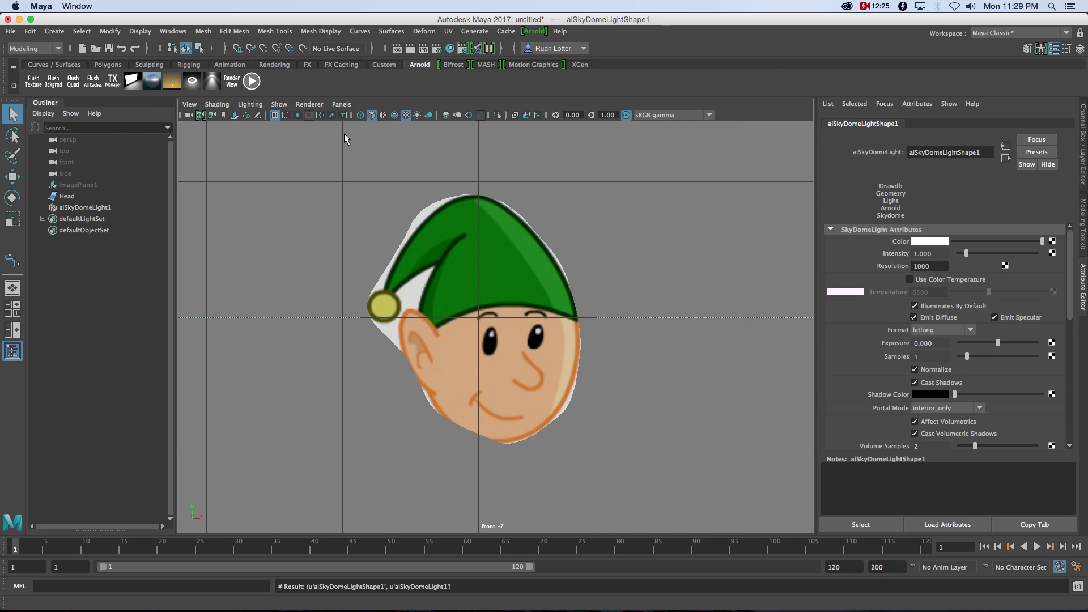
left_click(534, 31)
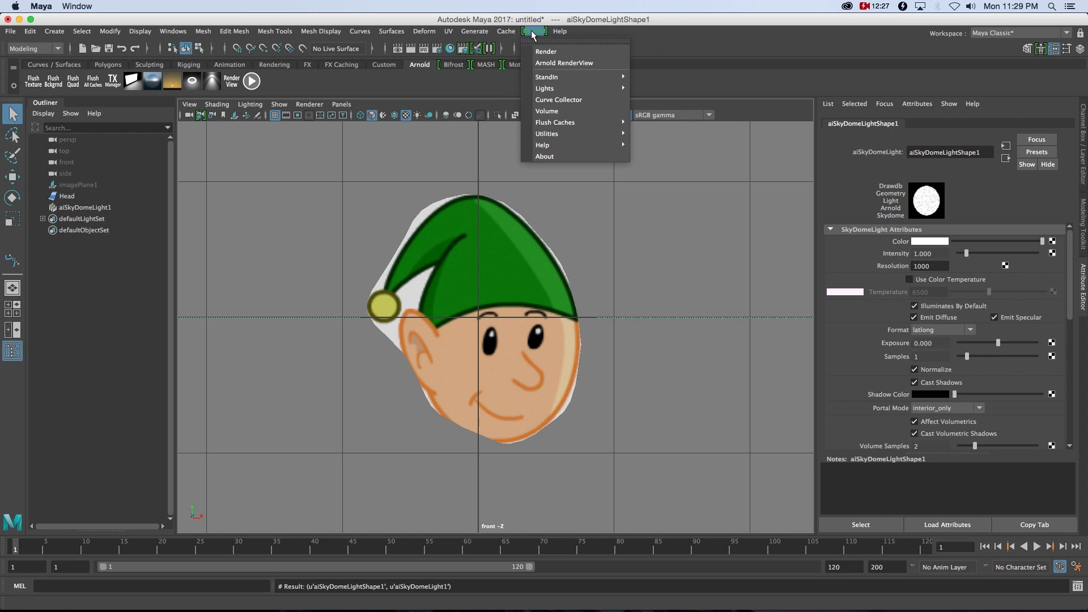
left_click(554, 59)
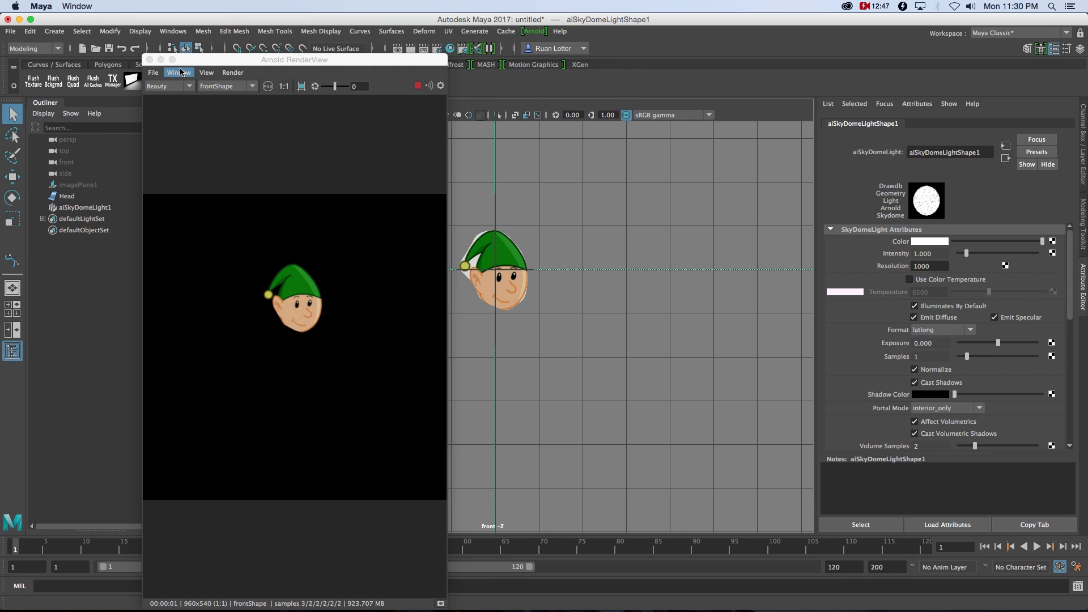
left_click(149, 60)
Step: Move the Head surface straight up about two grid squares above the origin and hide it
left_click(513, 280)
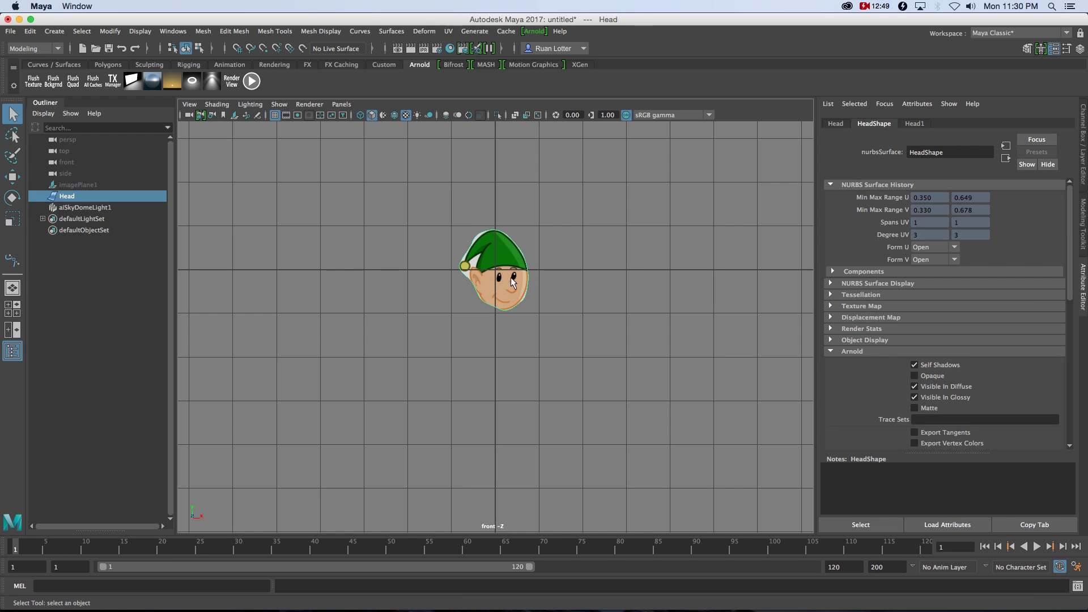
key("w")
left_click_drag(496, 215, 497, 122)
left_click(555, 234)
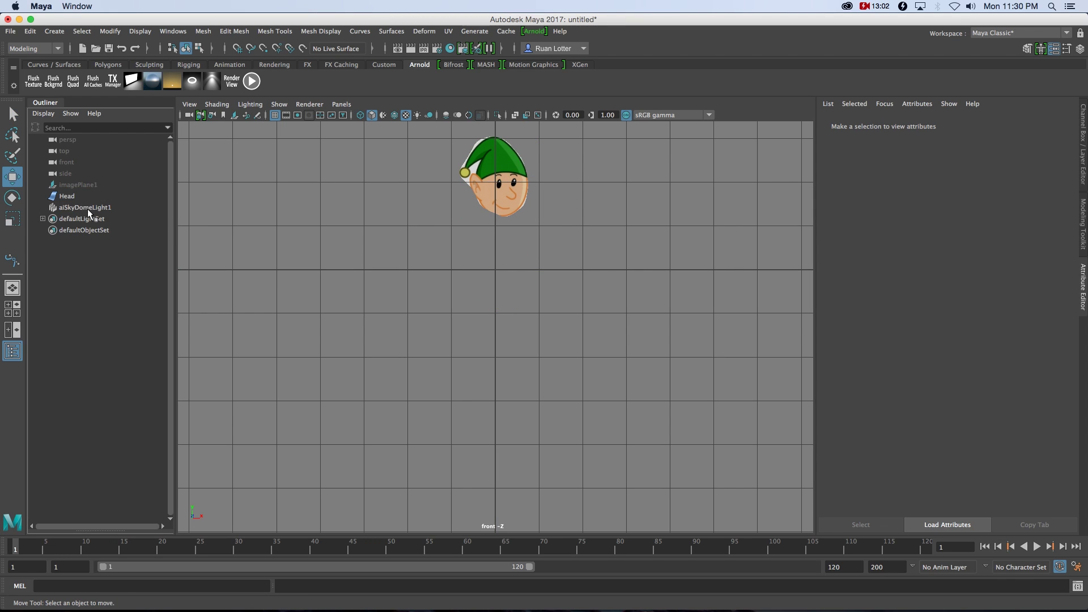
left_click(71, 196)
key("h")
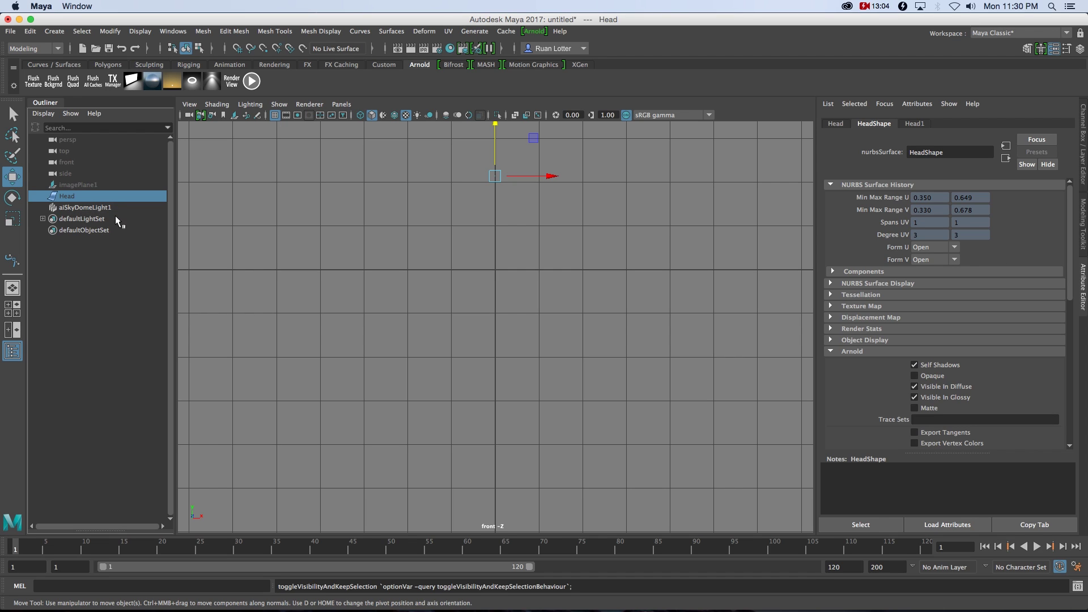
Step: Unhide imagePlane1 and replace its image with Body.png from the GreenMan folder
left_click(81, 184)
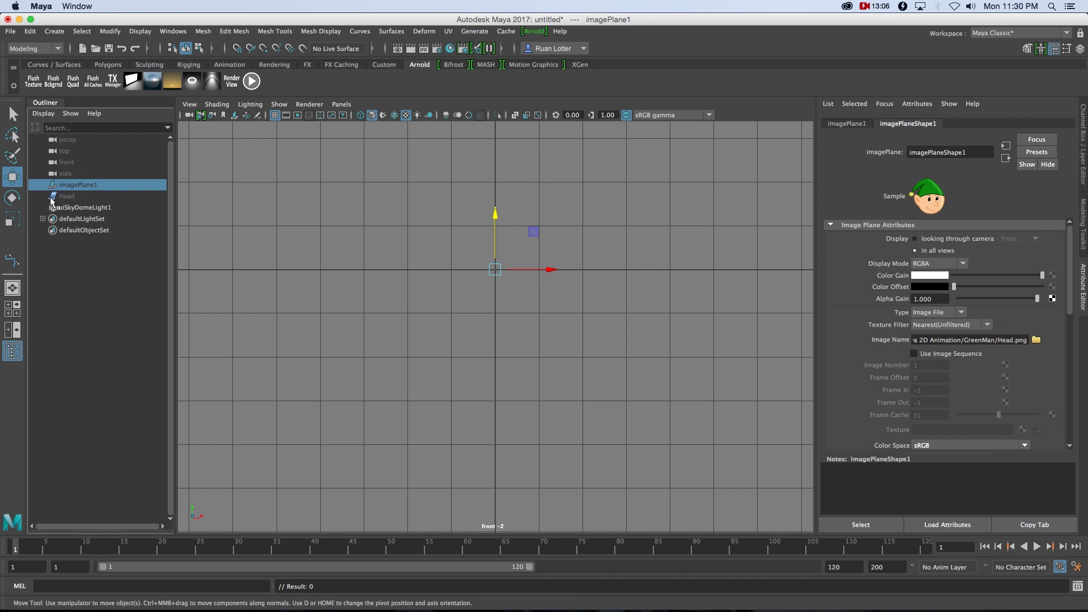
key("h")
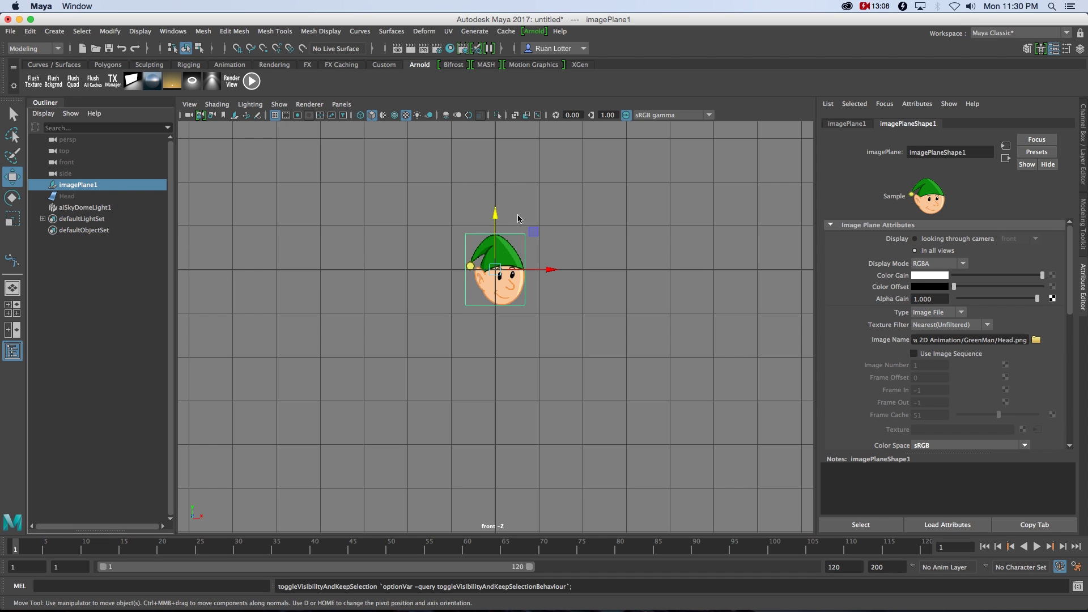
left_click(1037, 340)
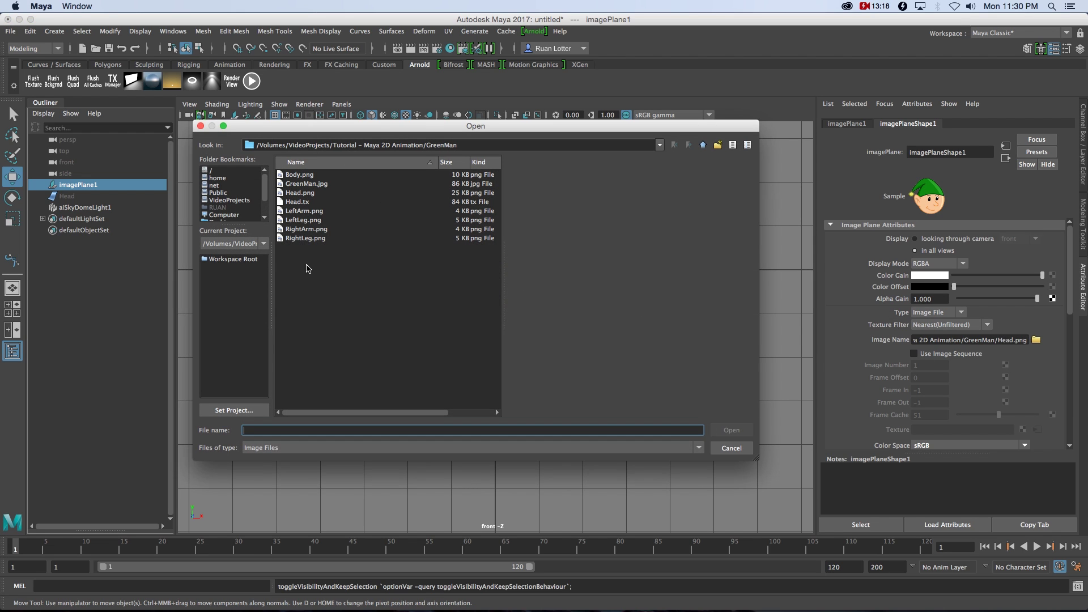
left_click(298, 176)
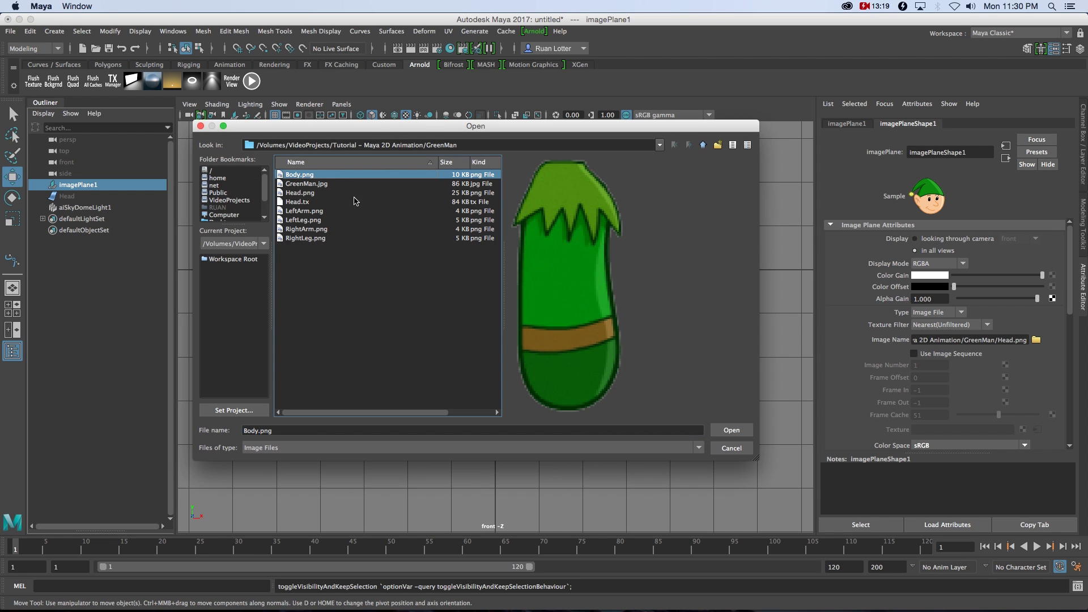
left_click(734, 432)
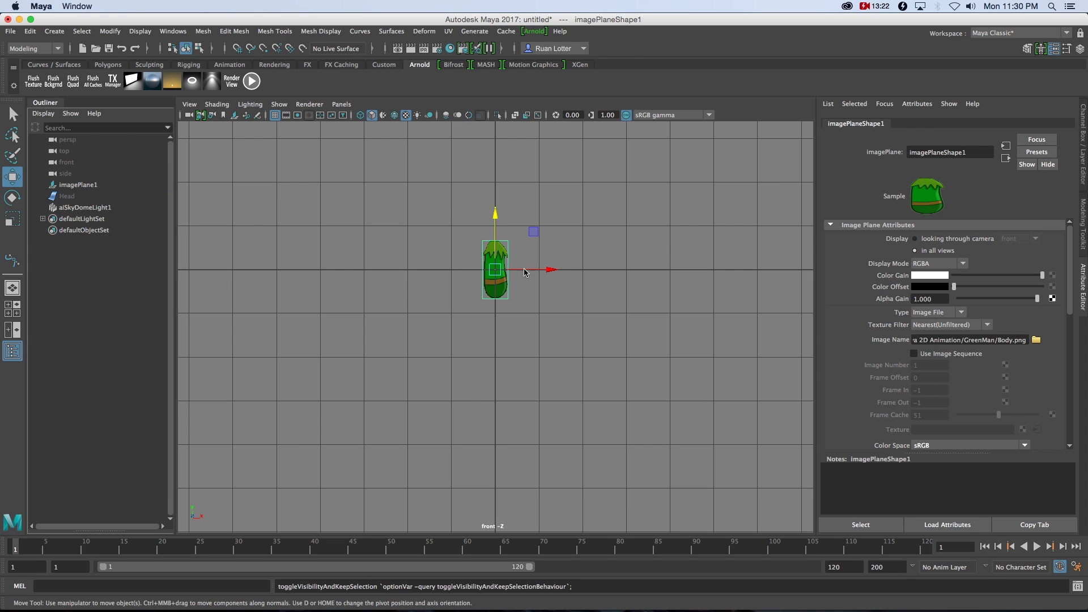
left_click_drag(495, 215, 495, 215)
Step: Draw a Bezier curve loosely around the body image, about 0.9 by 1.6 grid squares, leaving a small gap at the upper-left end
right_click_drag(541, 261, 616, 308, "alt")
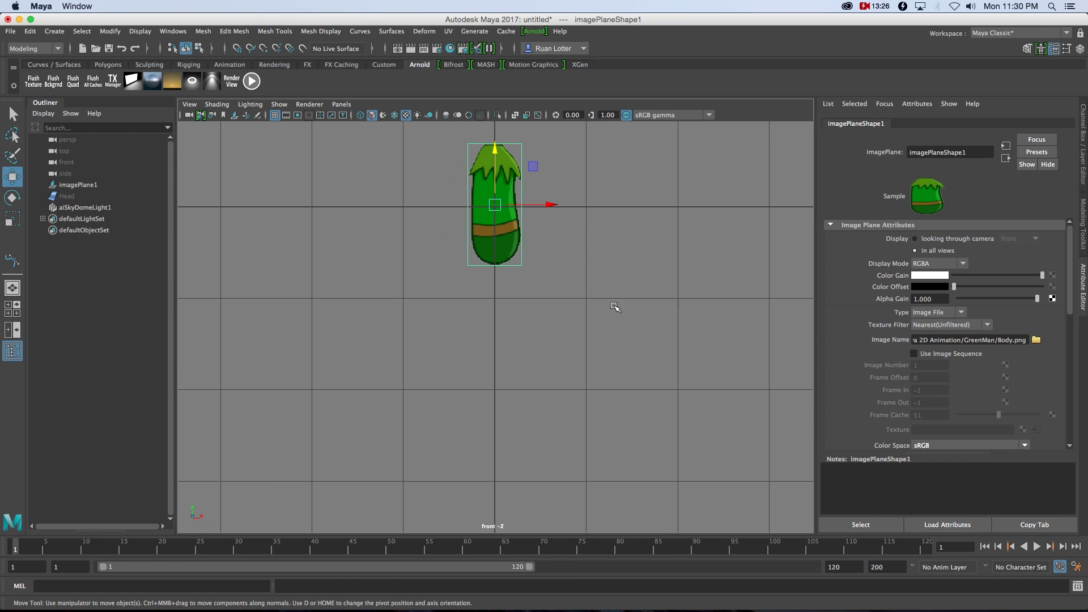
middle_click_drag(549, 223, 506, 320, "alt")
scroll(554, 390, "up", 3)
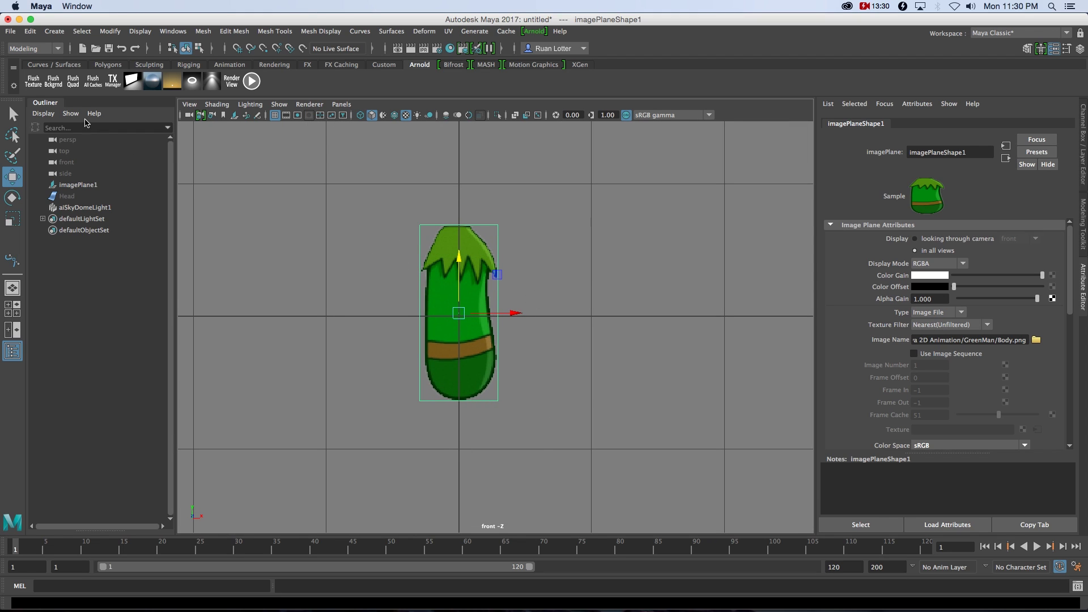
left_click(60, 68)
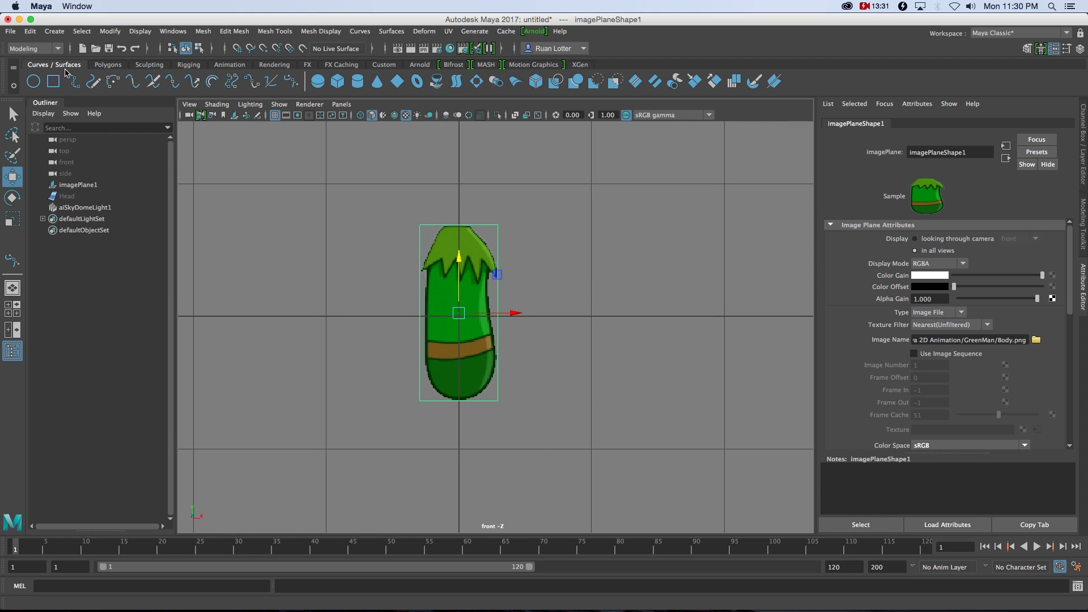
left_click(291, 81)
left_click_drag(458, 204, 500, 223)
mouse_move(514, 293)
left_mouse_down()
mouse_move(501, 341)
mouse_move(511, 334)
left_mouse_up()
left_click(500, 397)
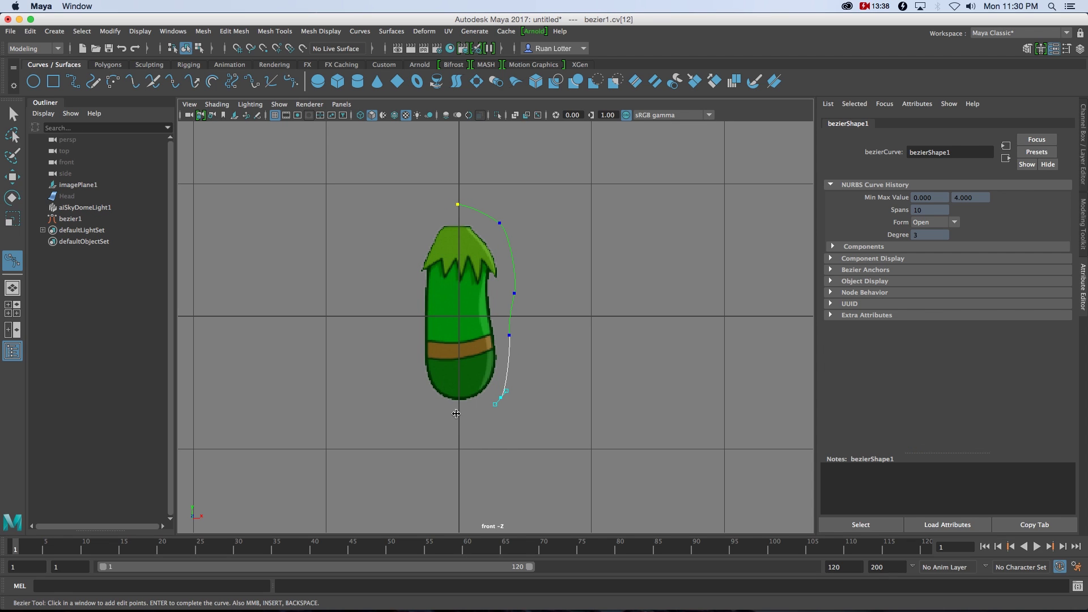
left_click(450, 416)
left_click_drag(404, 371, 405, 267)
left_click_drag(423, 213, 435, 208)
key("Return")
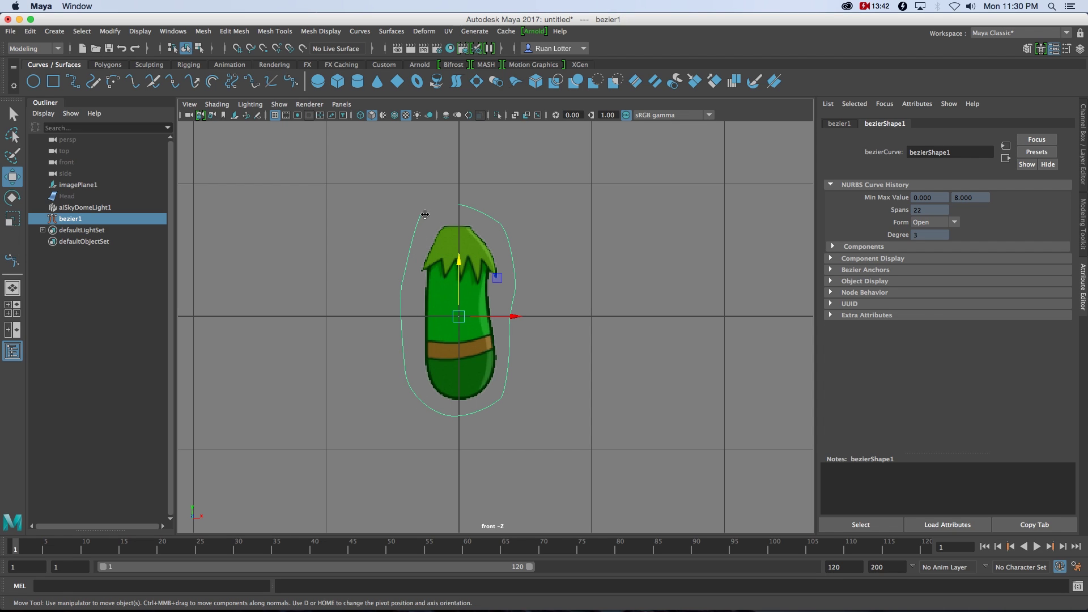
Step: Close the Bezier outline around the body and create a Planar surface from it
right_click_drag(420, 222, 463, 206, "shift")
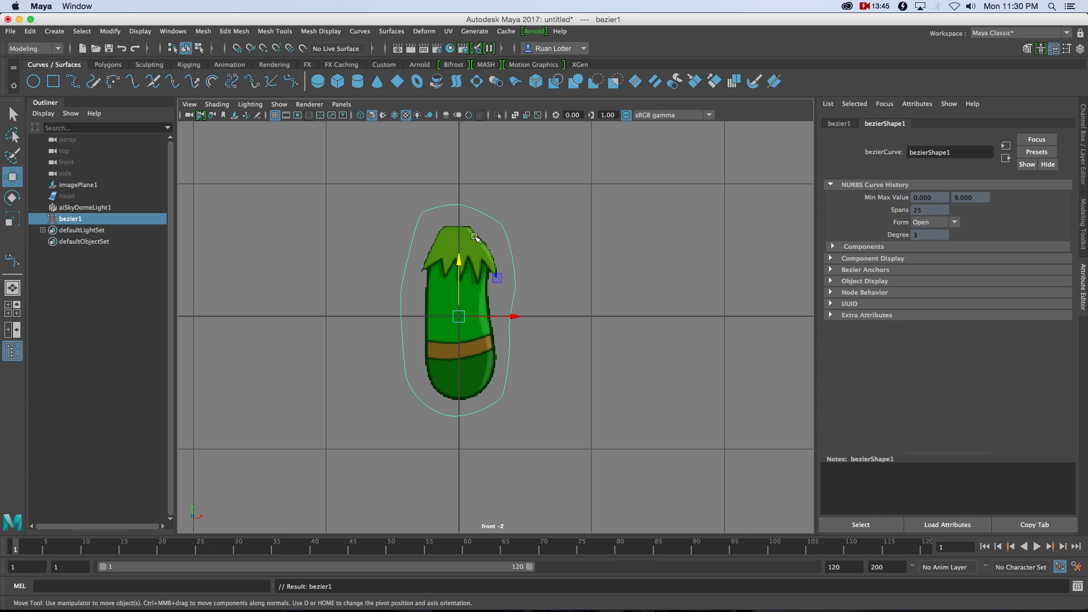
left_click(426, 186)
left_click_drag(435, 189, 492, 222)
left_click(457, 204)
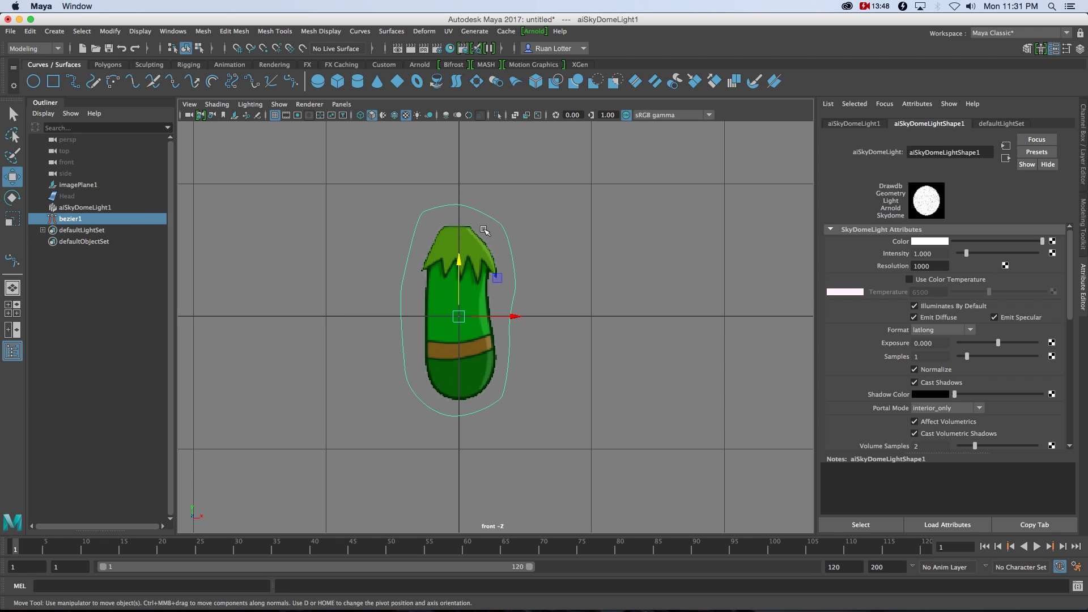
left_click(404, 32)
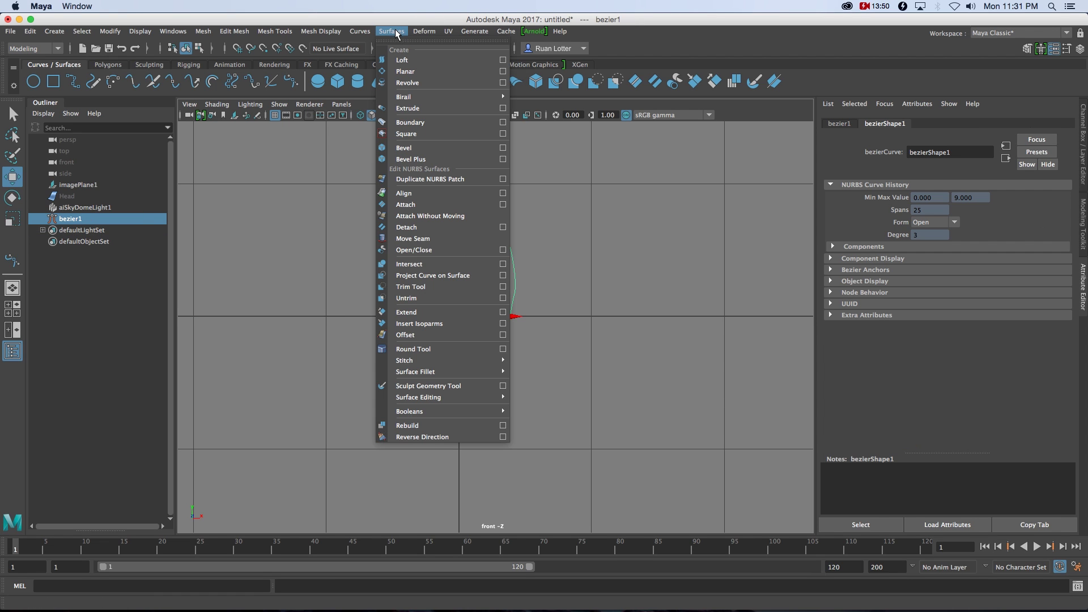
left_click(404, 72)
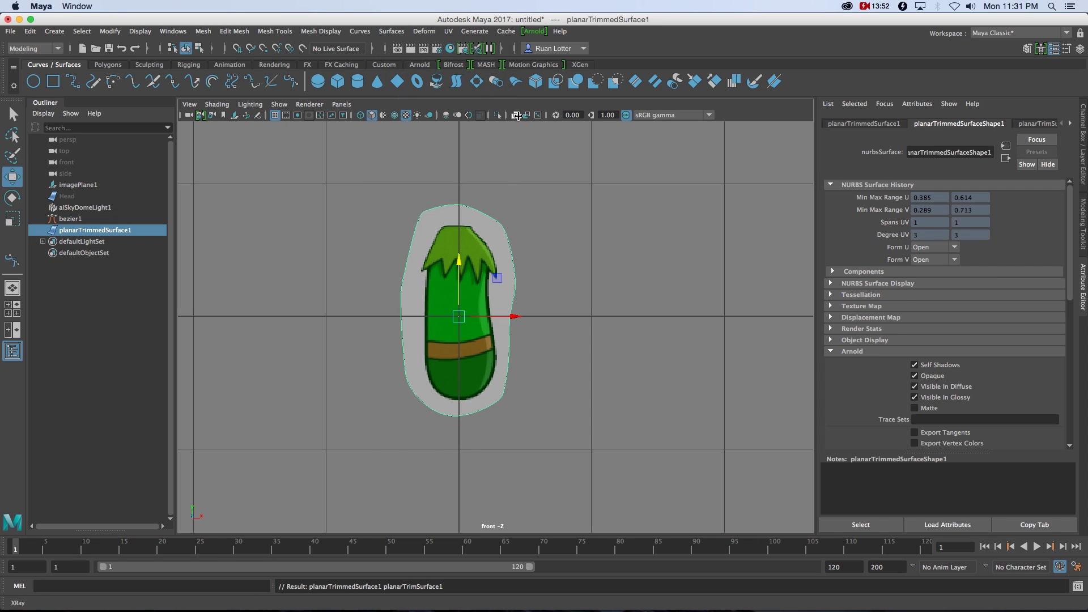
Step: Hide imagePlane1 and delete the bezier1 outline curve
left_click(77, 185)
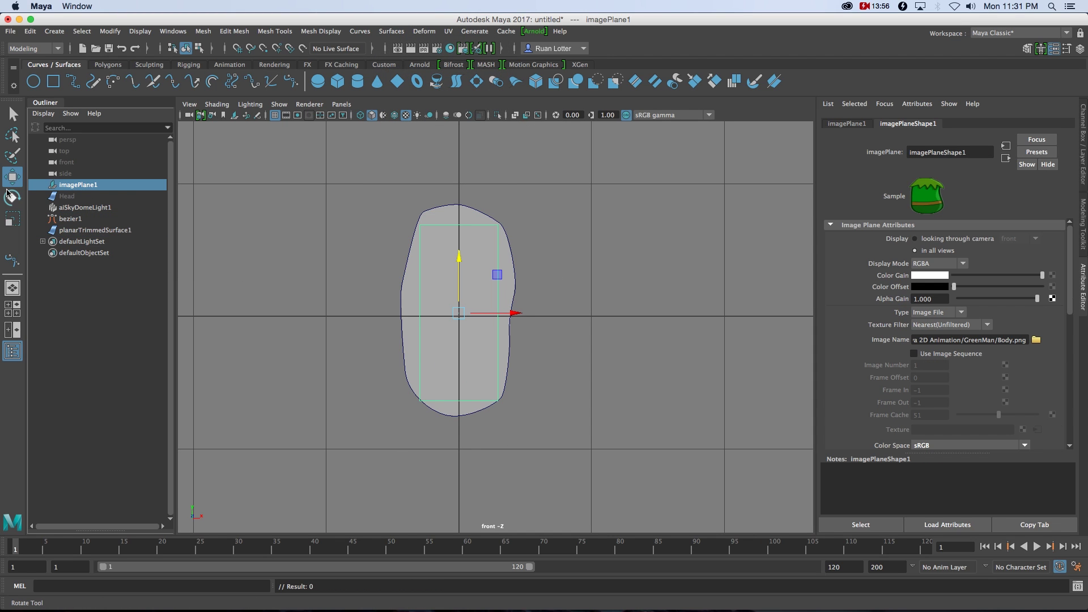
key("h")
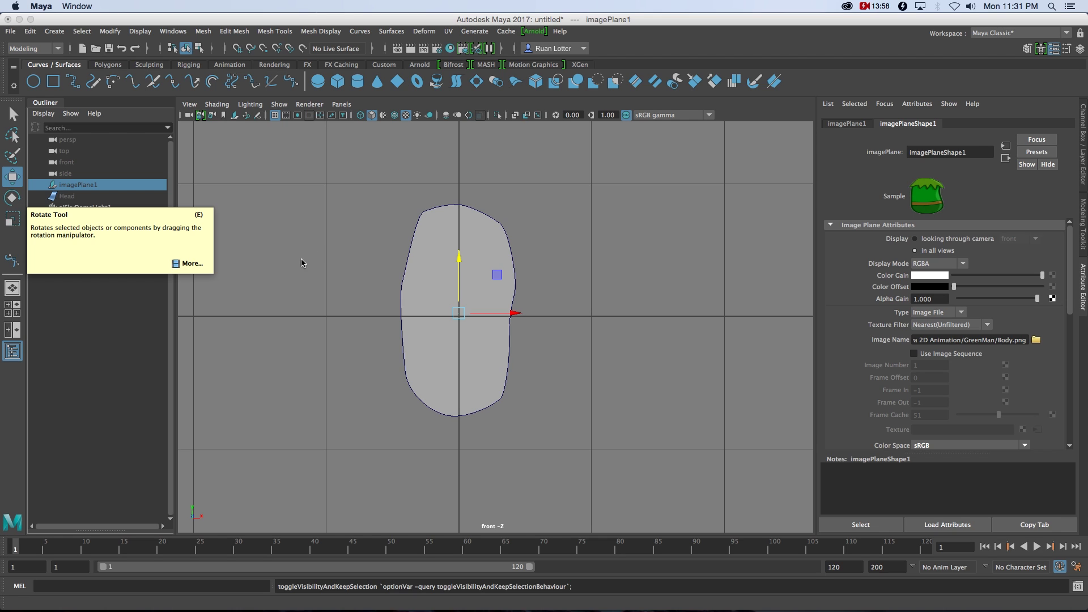
left_click(101, 208)
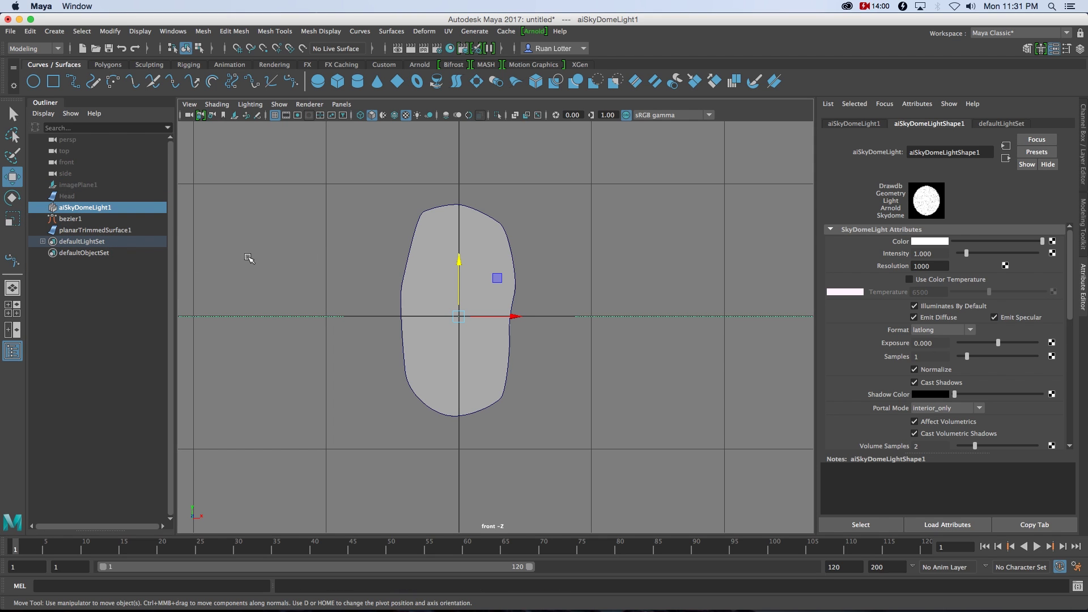
left_click(73, 220)
key("Delete")
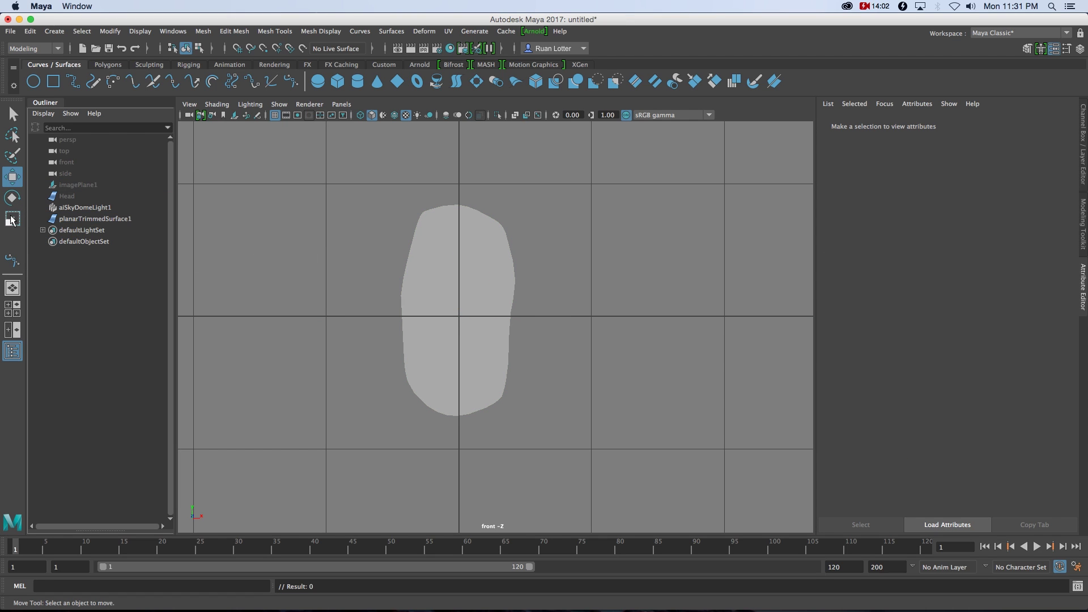
Step: Rename the planar trimmed surface as Body
left_click(89, 219)
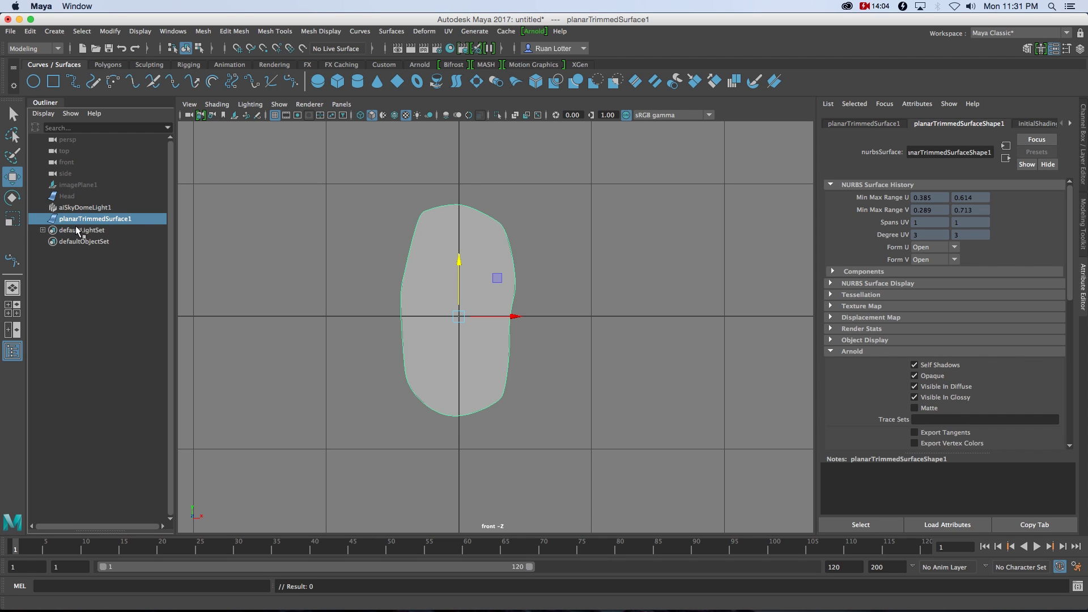
double_click(53, 230)
type("Body")
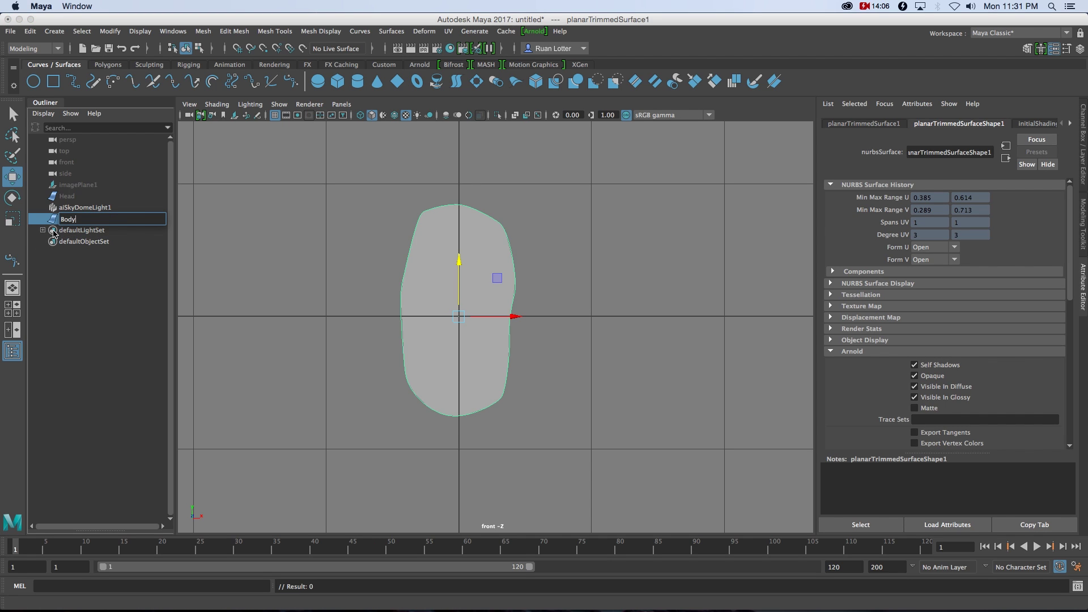
key("Return")
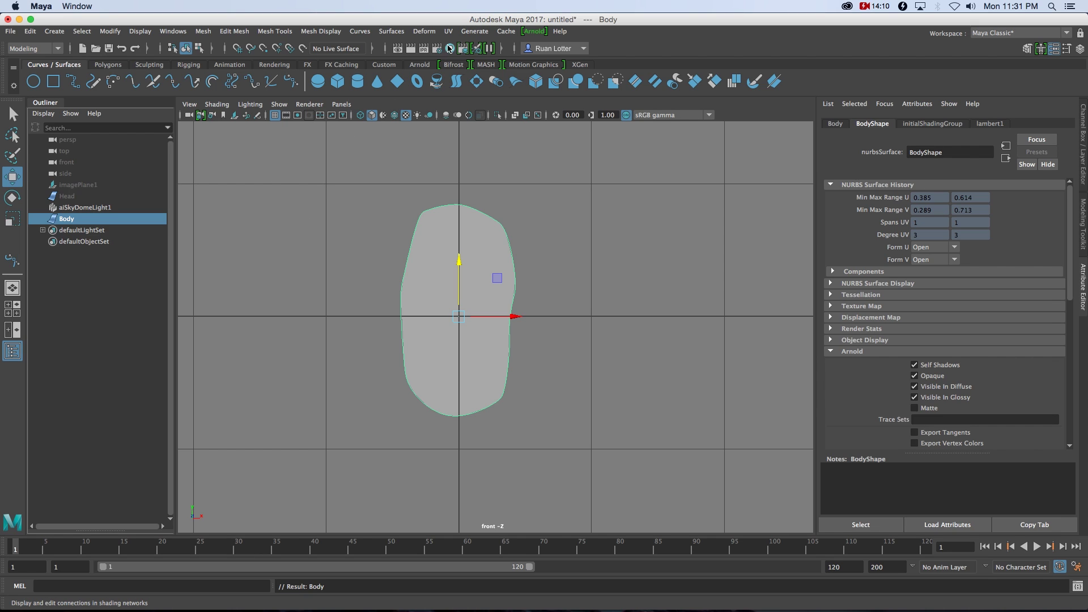
Step: Open Hypershade, clear the node graph, and create an Arnold aiStandard surface shader named Body1
left_click(451, 48)
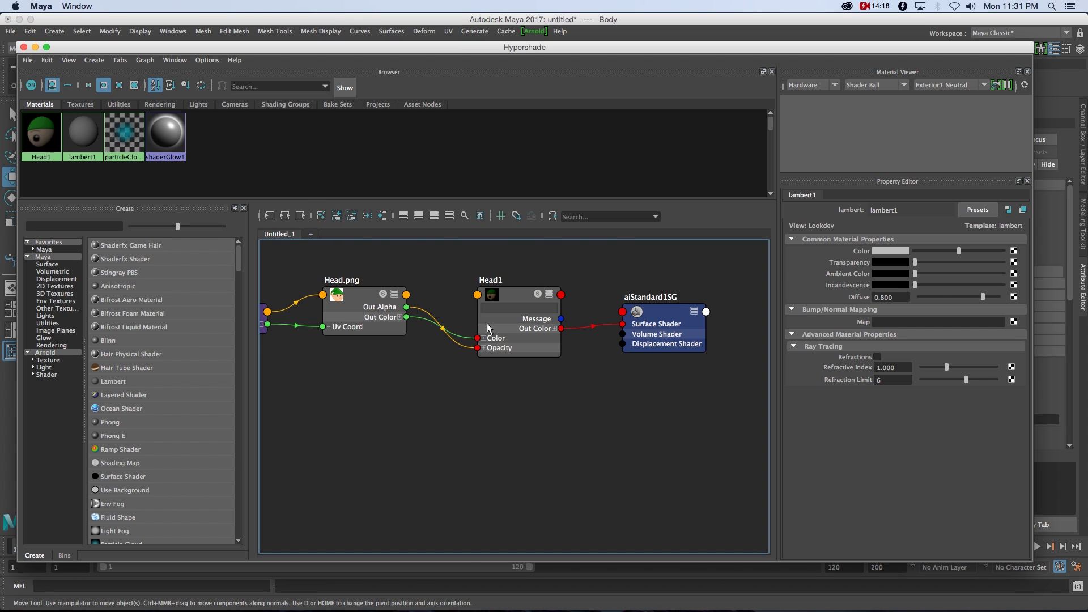
left_click(321, 216)
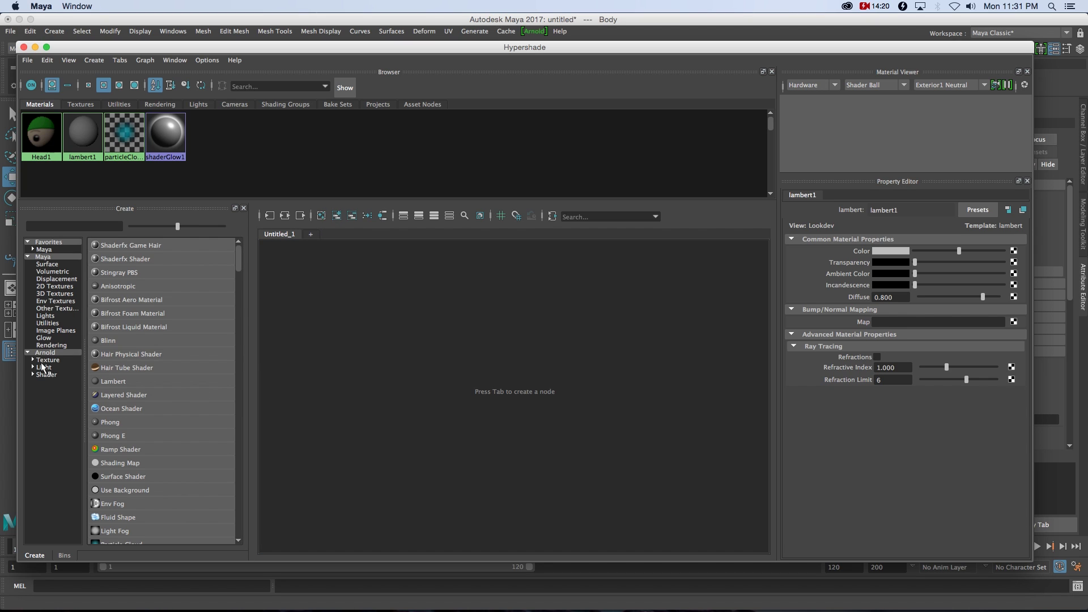
left_click(32, 374)
left_click(53, 382)
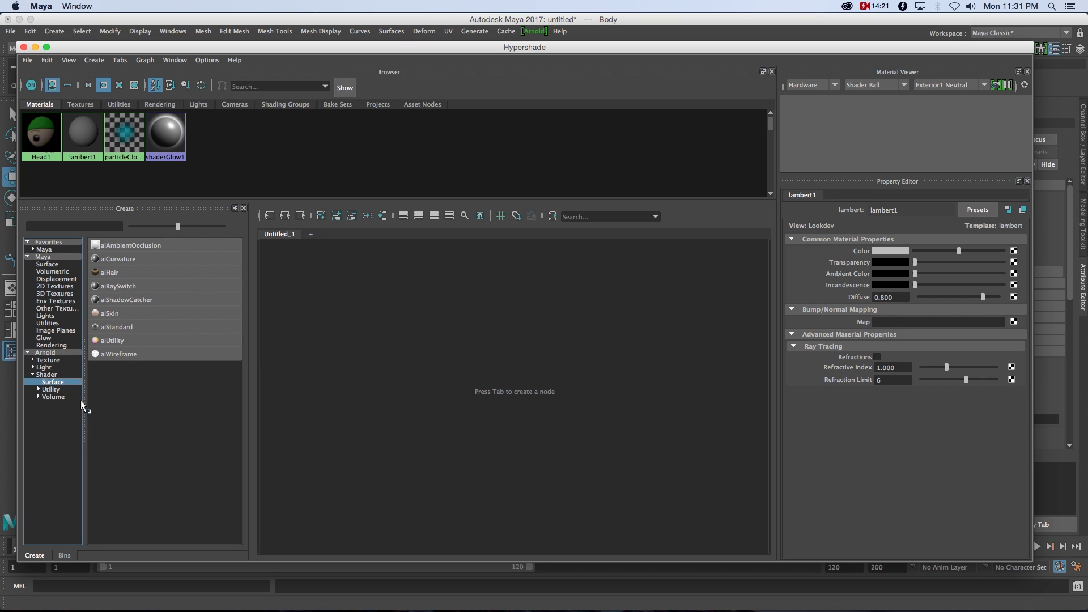
left_click(115, 327)
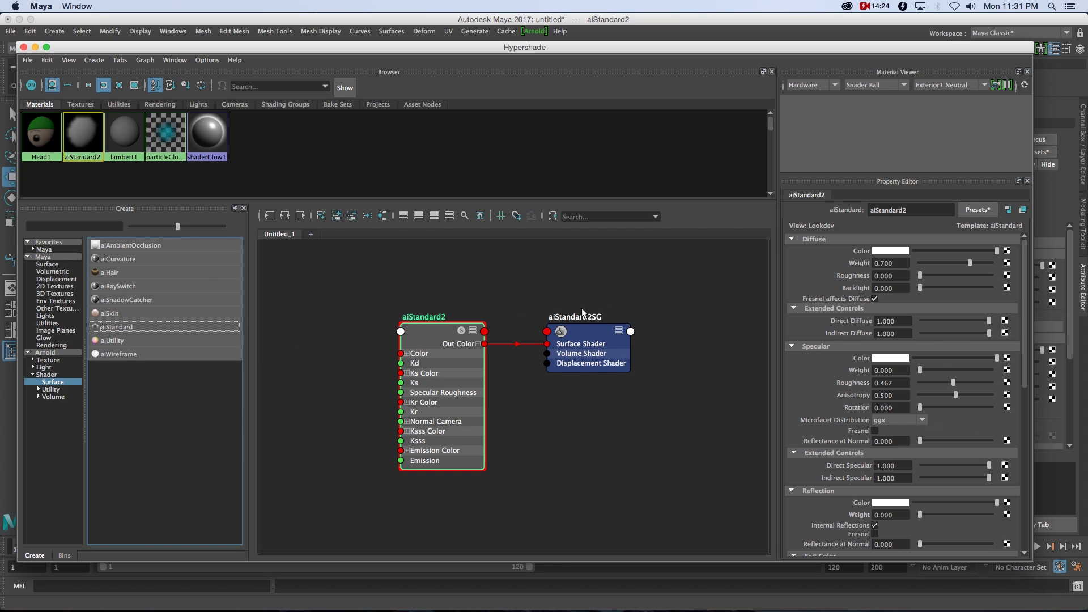
left_click_drag(909, 210, 846, 204)
type("Body1")
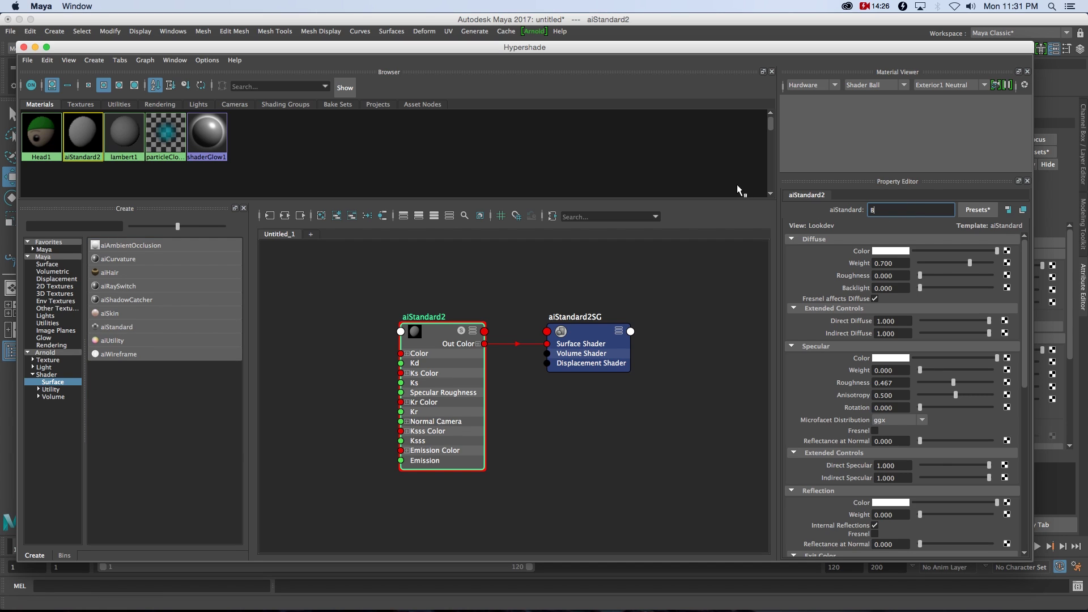
key("Return")
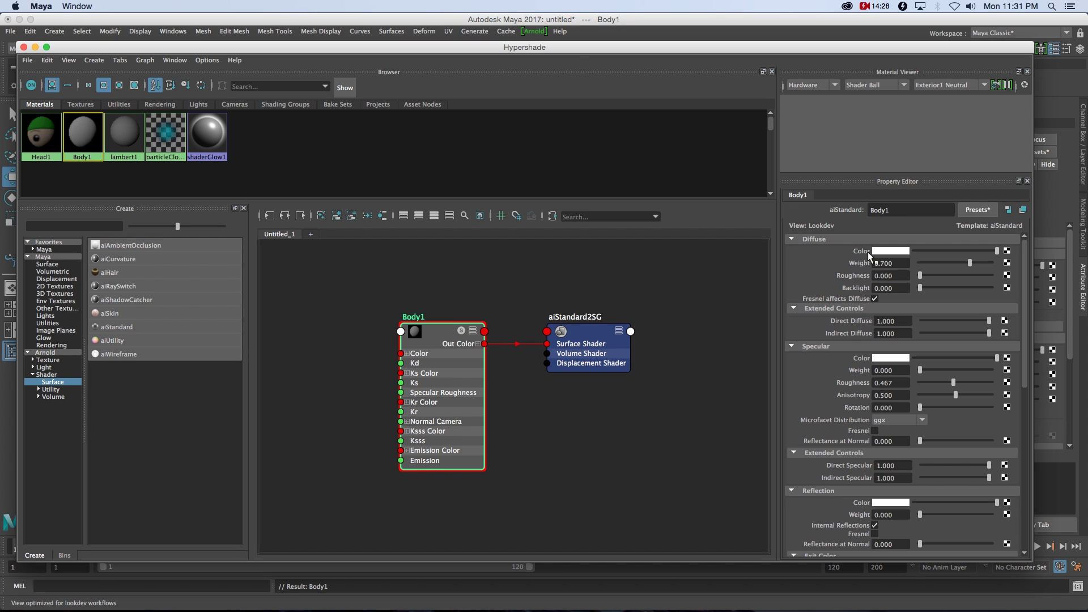
Step: Map a File texture to the Body1 shader's diffuse Color and load Body.png into it
left_click(1007, 251)
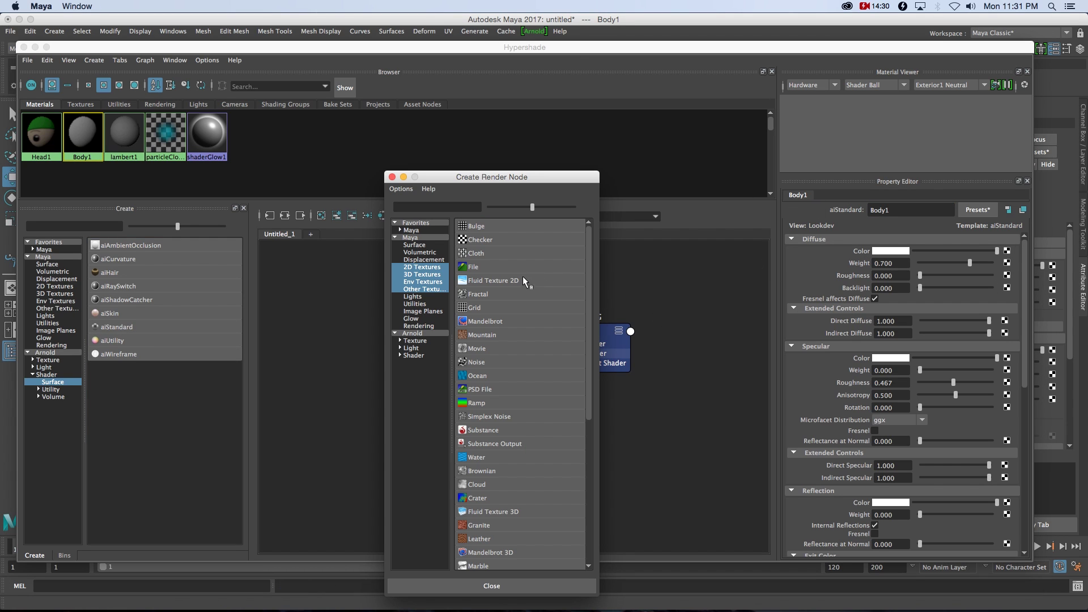
left_click(479, 270)
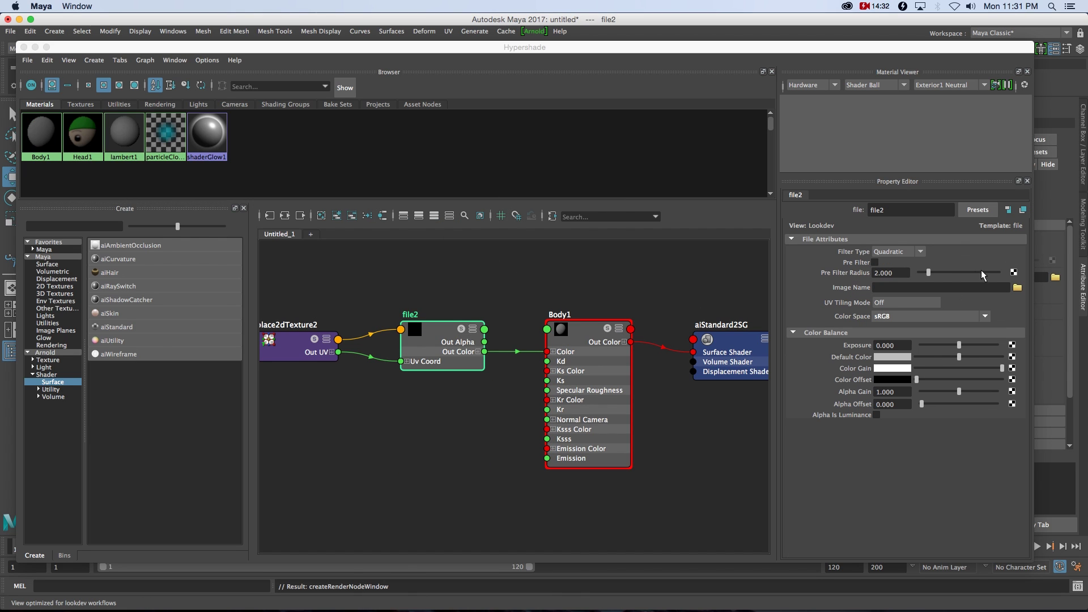
left_click(1016, 288)
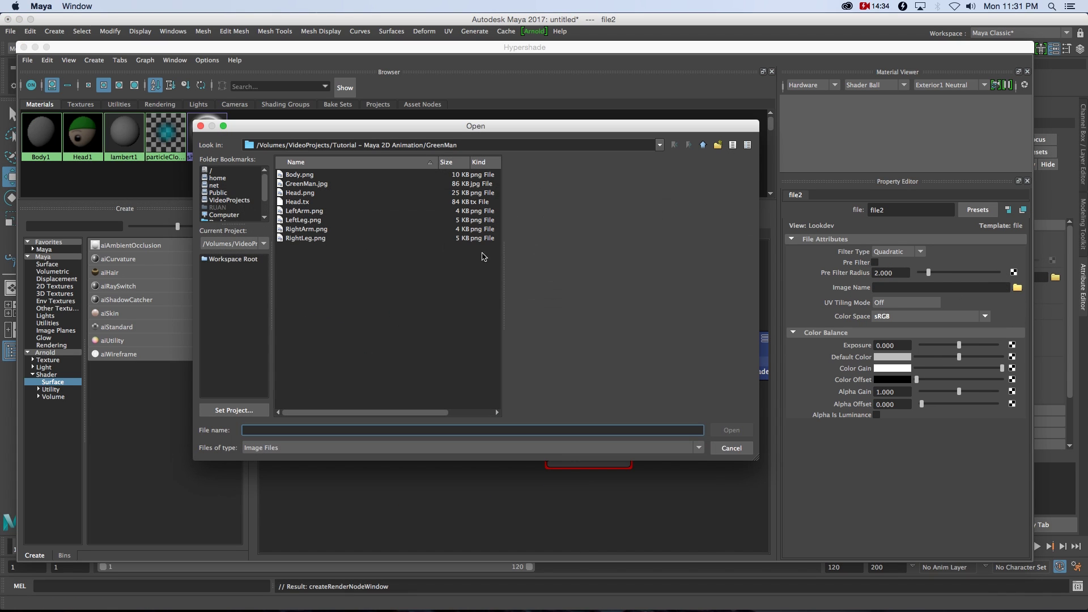
left_click(298, 176)
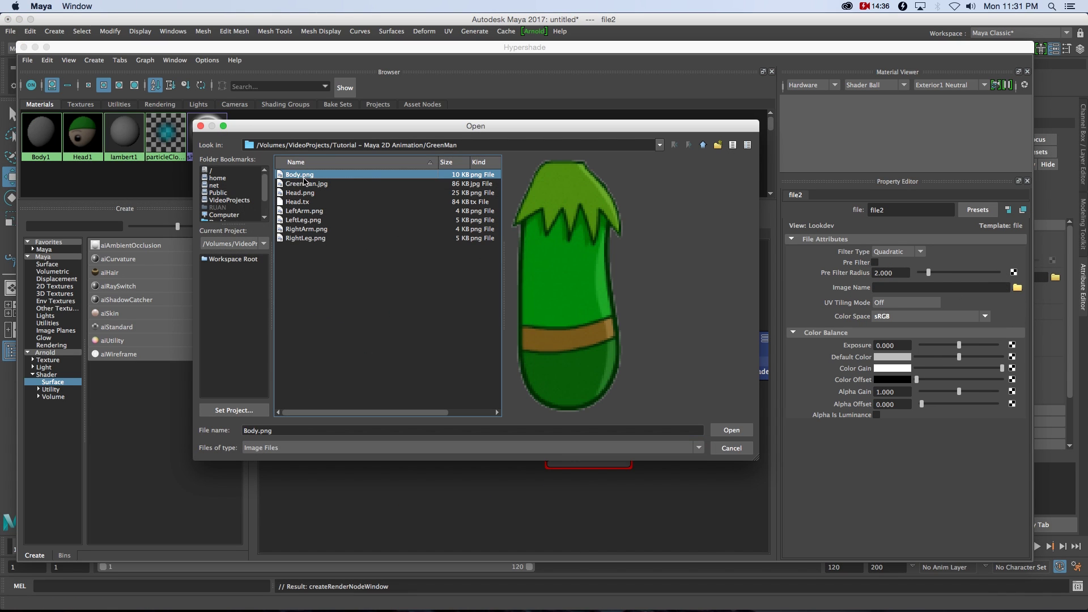
left_click(731, 430)
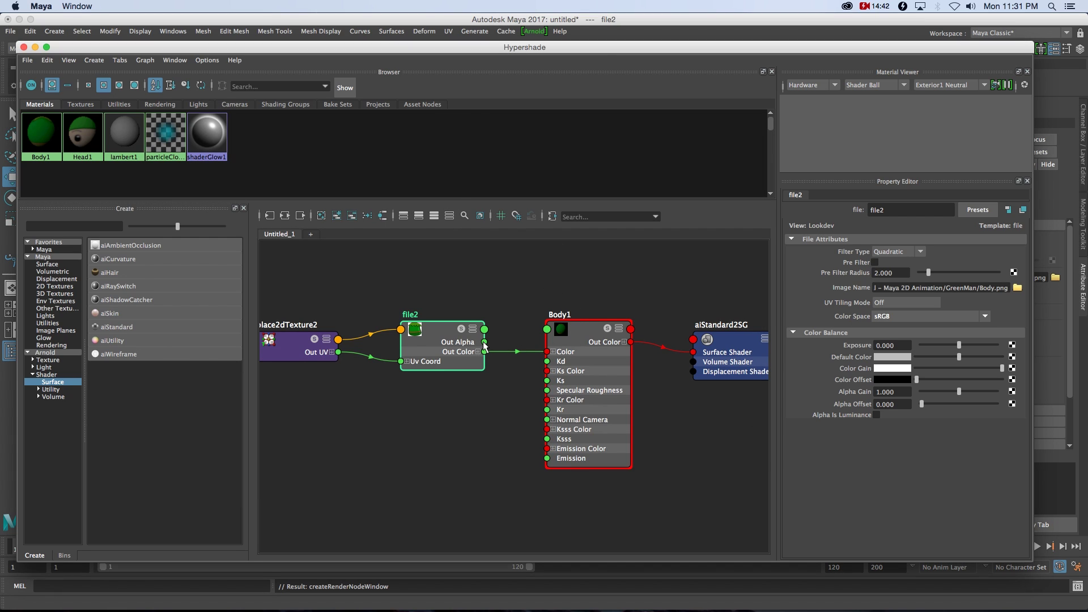
Step: Connect the Body.png file node's Out Alpha to the Body1 shader's opacityR input
left_click_drag(484, 344, 580, 338)
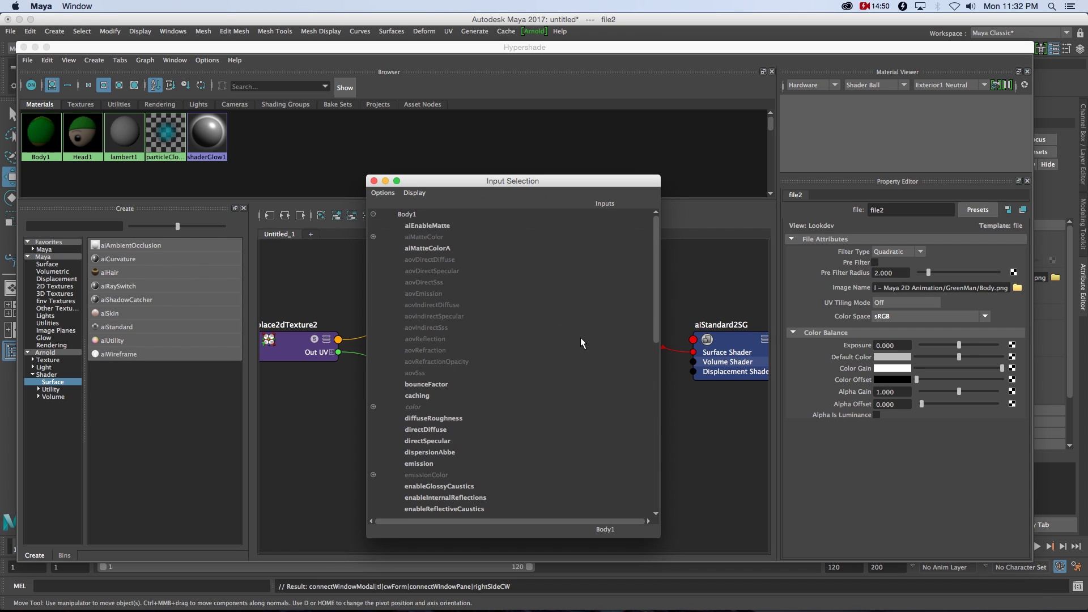
scroll(650, 275, "down", 15)
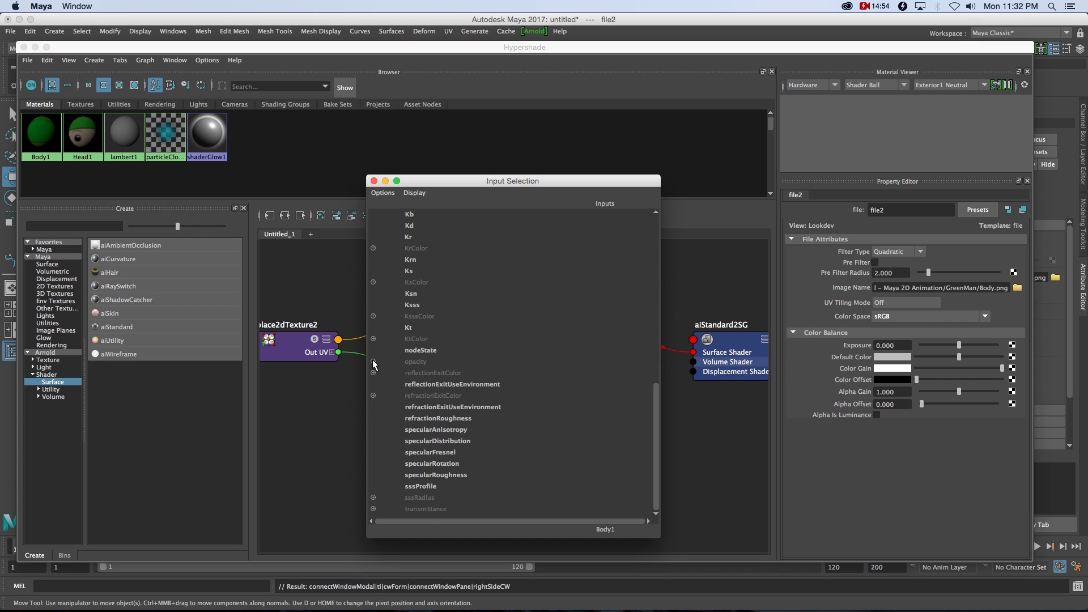
left_click(374, 362)
left_click(426, 373)
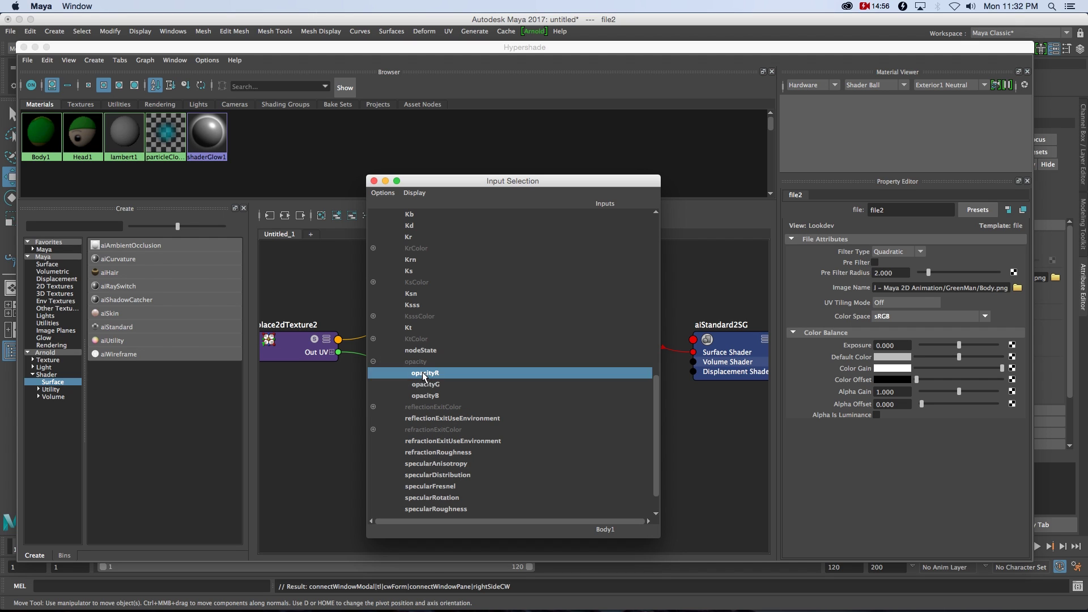
Step: Connect the Body.png file node's Out Alpha to the Body1 shader's Opacity G and Opacity B inputs
left_click(619, 329)
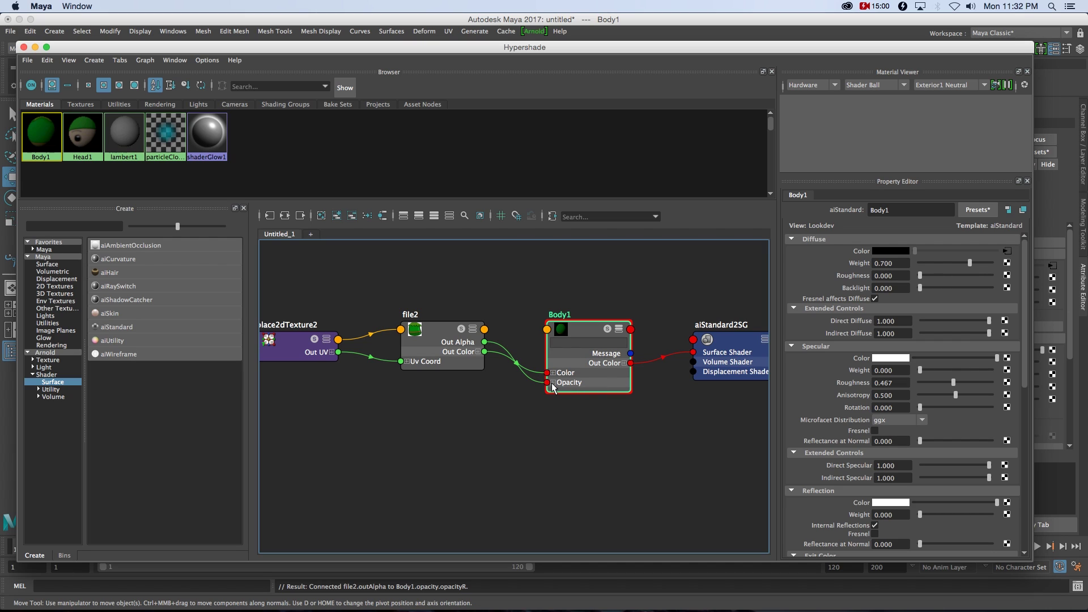
left_click(553, 383)
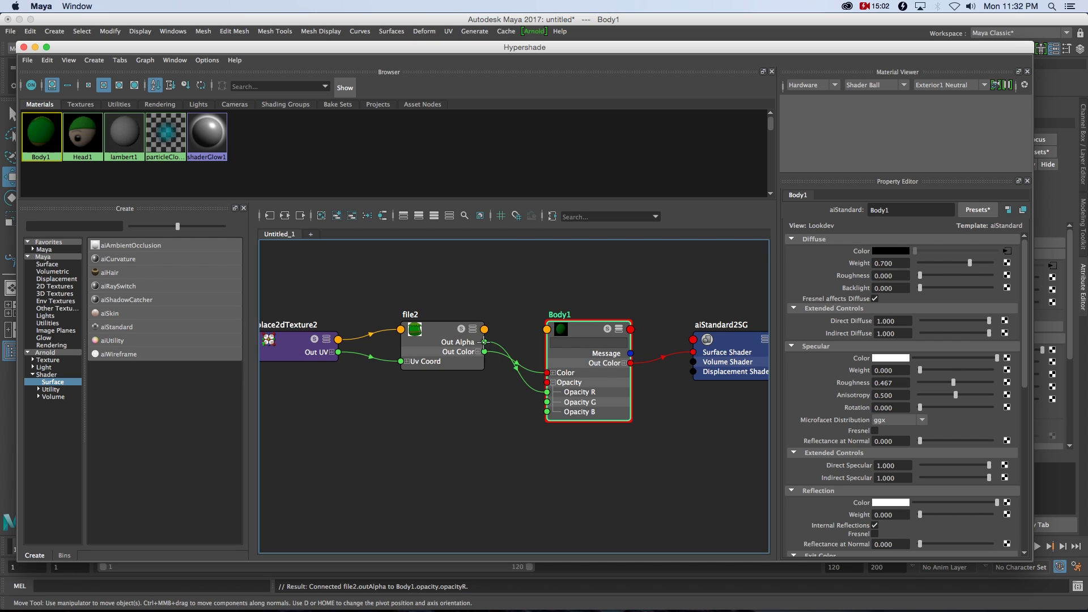
left_click_drag(485, 342, 547, 402)
left_click_drag(484, 341, 547, 411)
Step: Assign the Body1 material to the body surface in the front view and close Hypershade
middle_click_drag(635, 284, 611, 293, "alt")
left_click_drag(213, 51, 723, 82)
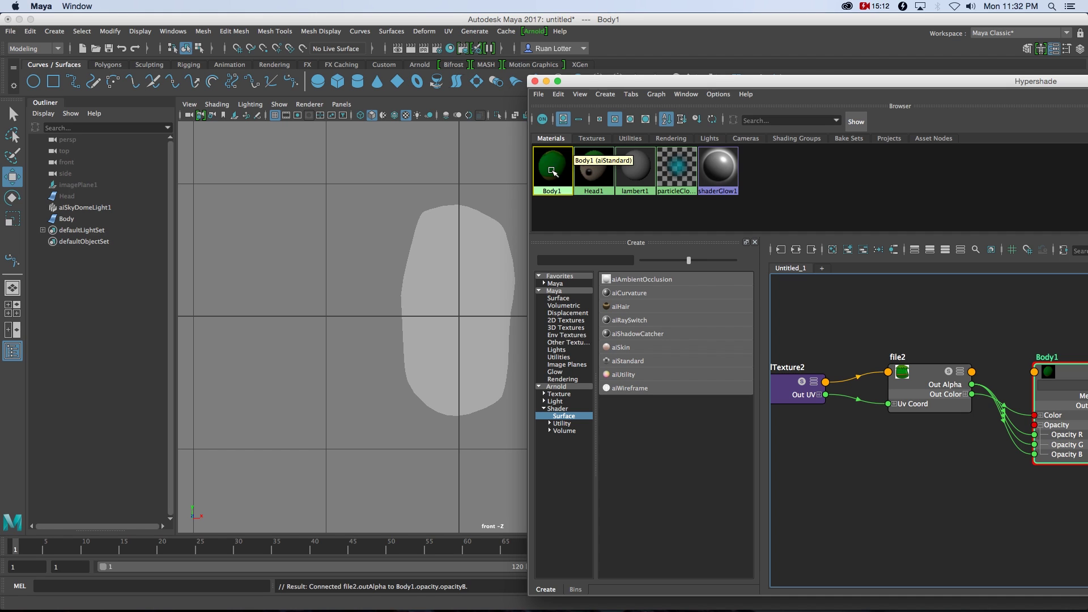
middle_click_drag(553, 165, 444, 299)
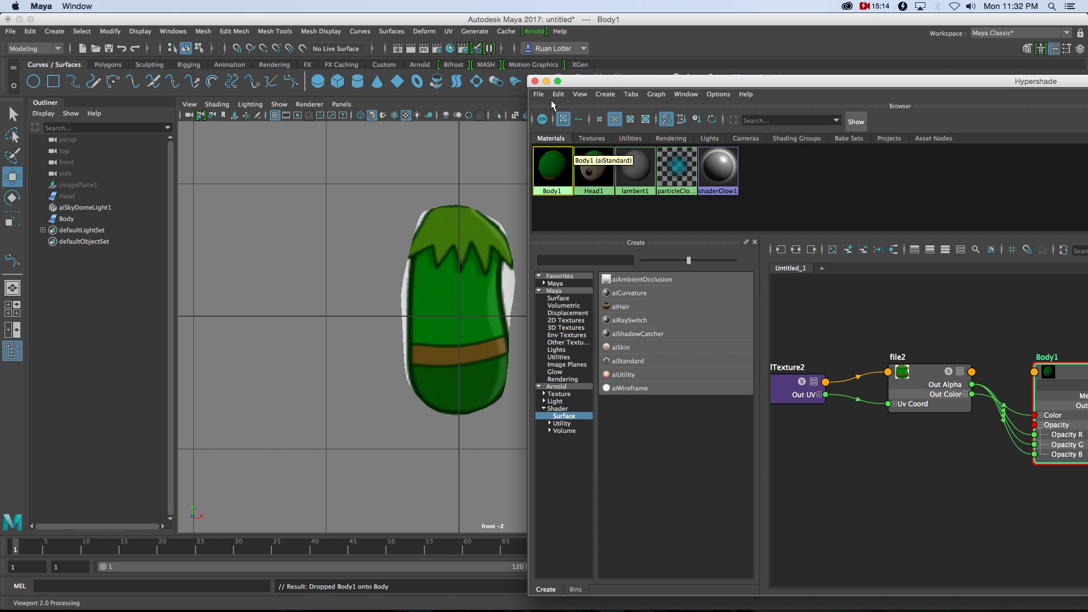
left_click(535, 82)
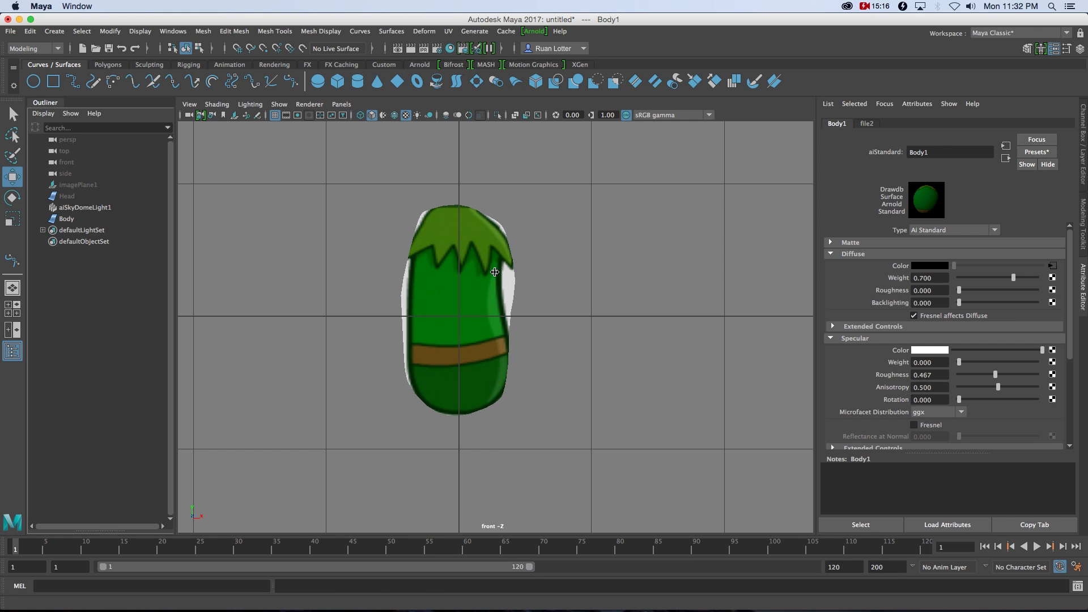
Step: Turn off Opaque in BodyShape's Arnold attributes and check the body's transparency in the Arnold RenderView
left_click(495, 272)
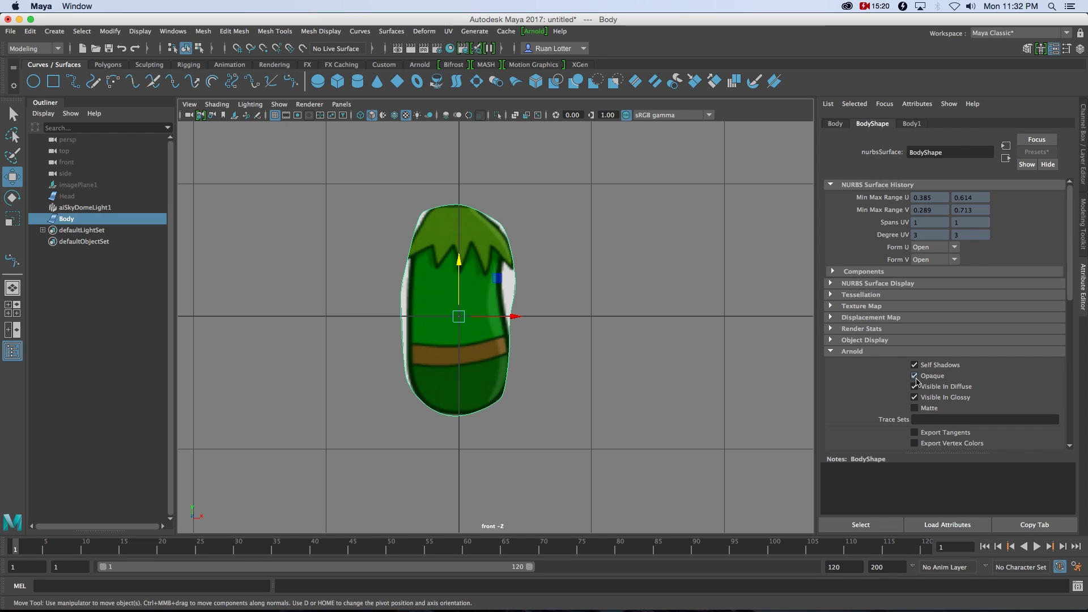
left_click(927, 380)
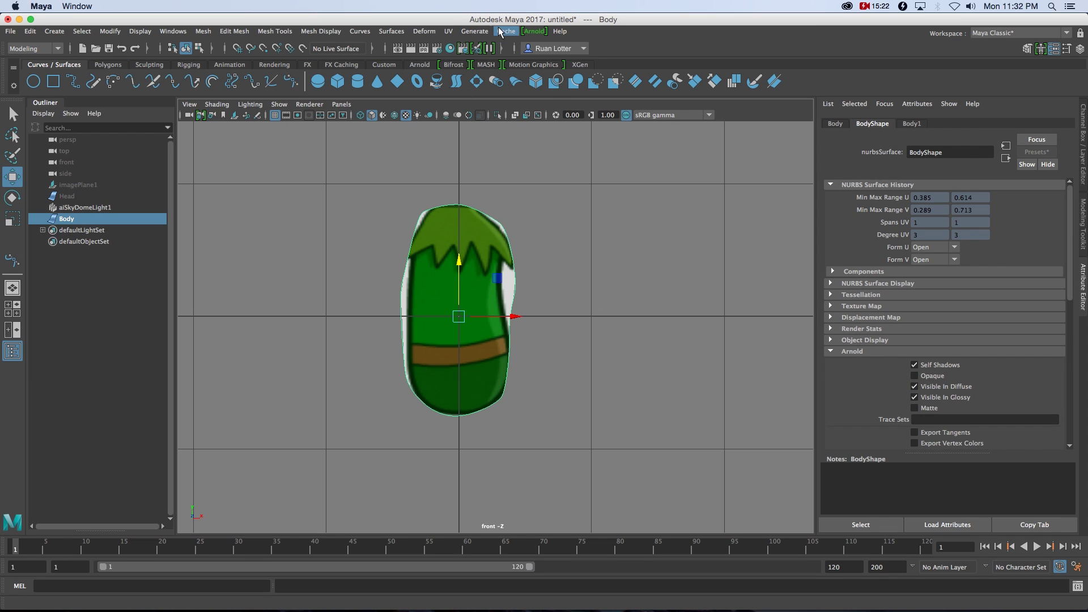
left_click(536, 32)
left_click(552, 57)
scroll(604, 250, "down", 5)
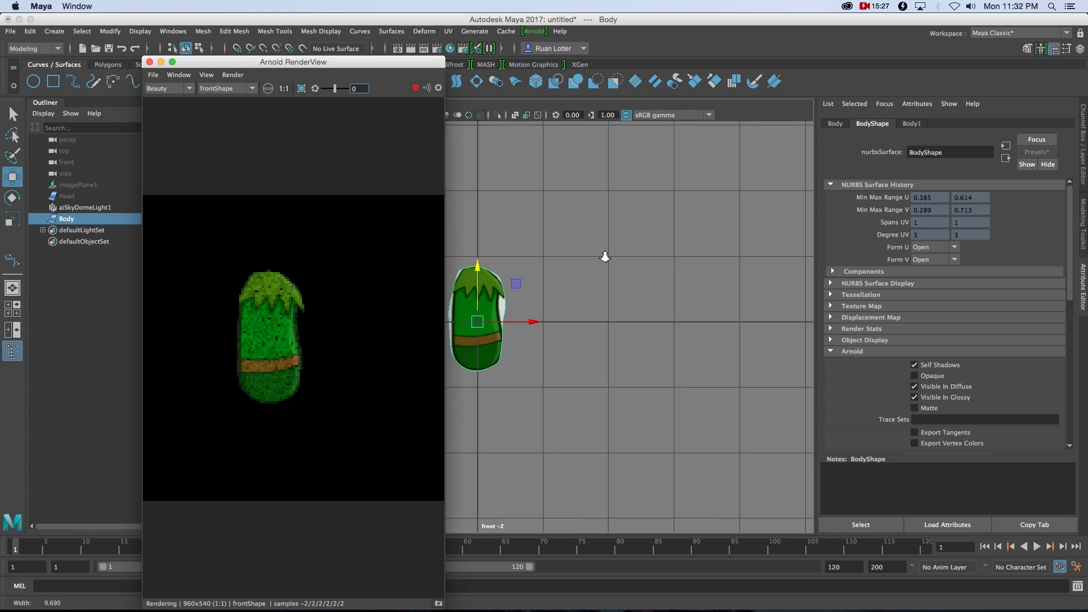
left_click(150, 62)
scroll(617, 369, "up", 3)
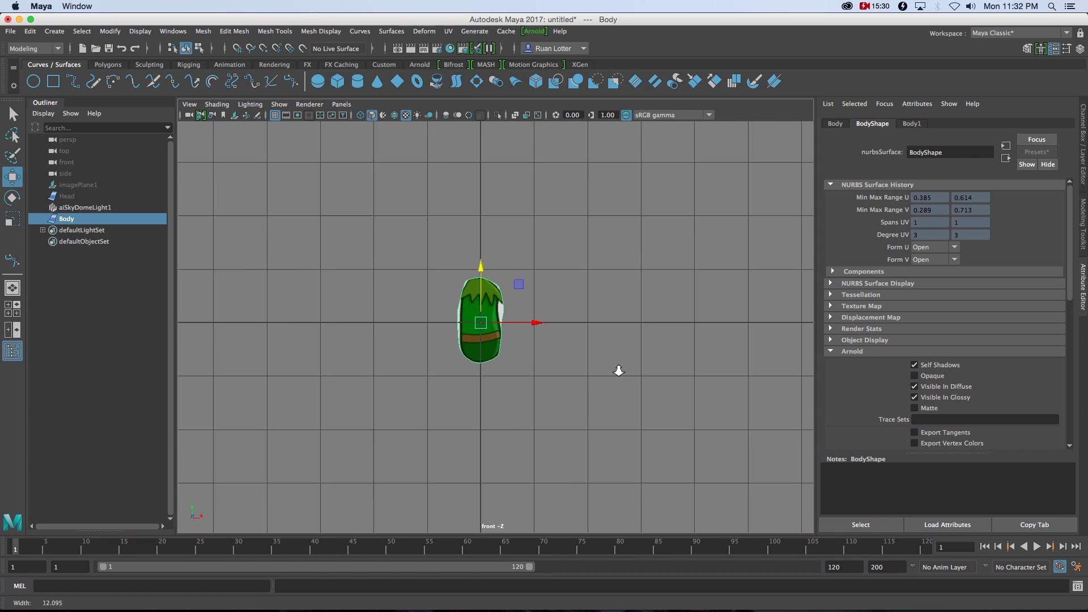
scroll(602, 278, "up", 2)
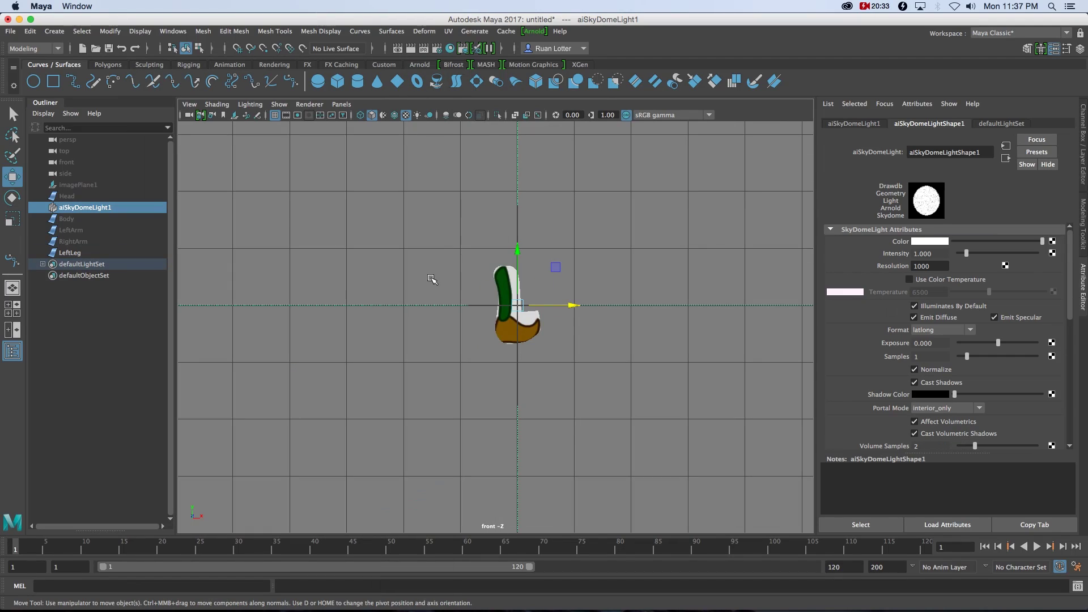
Step: Duplicate the LeftLeg surface and move the copy sideways, about -1.1 cm in X
left_click(507, 281)
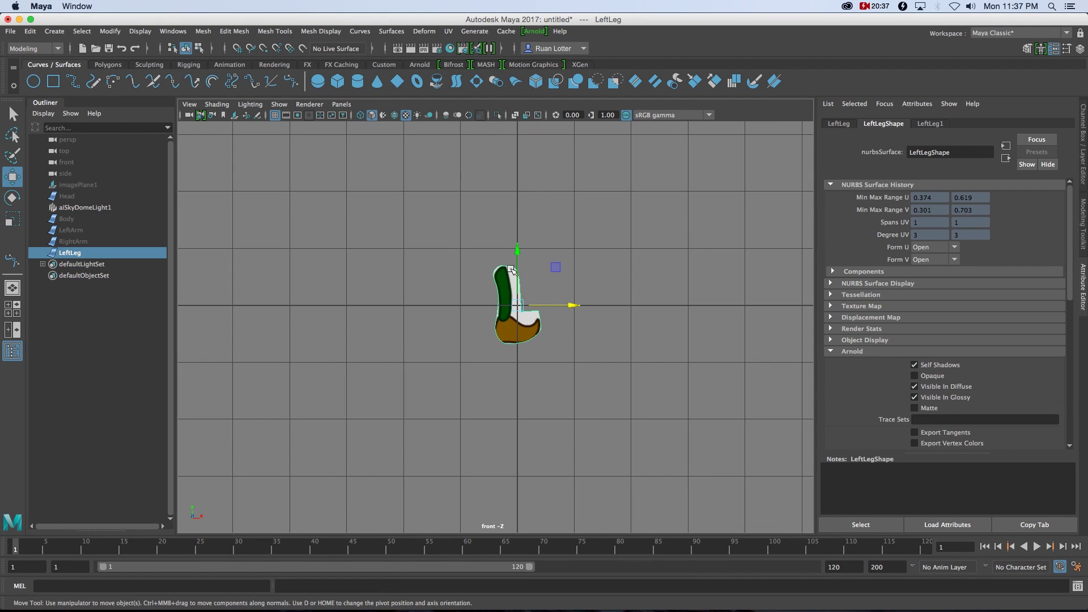
left_click(556, 267)
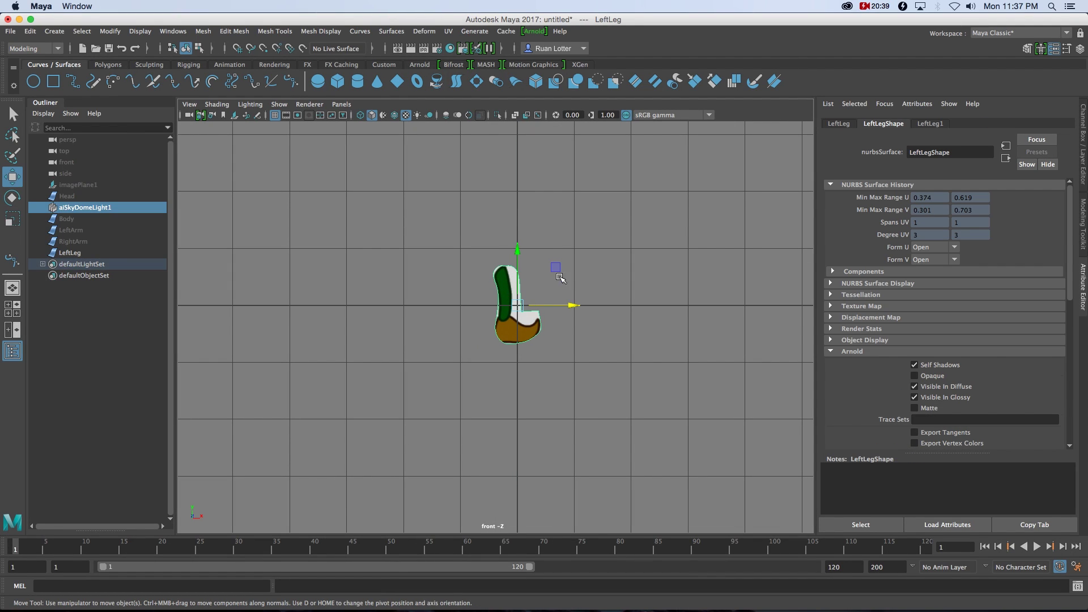
left_click(514, 268)
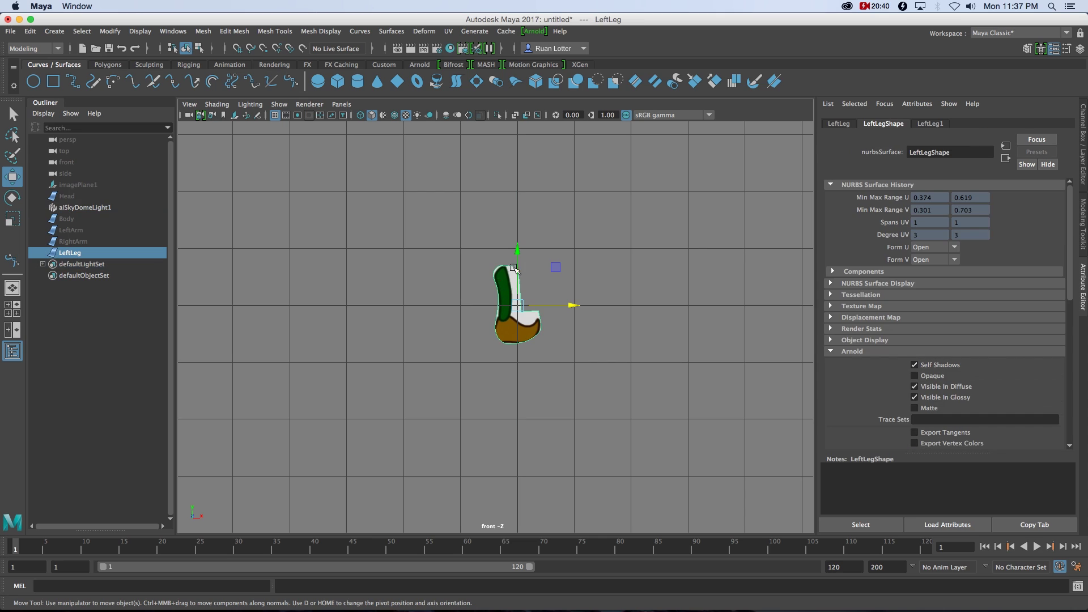
left_click(30, 32)
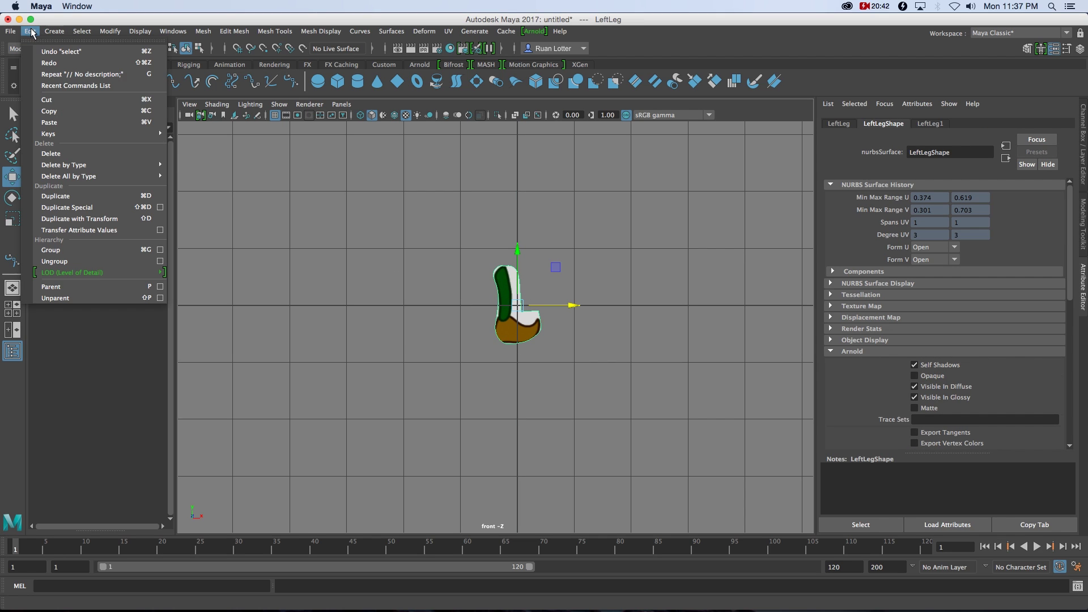
left_click(56, 196)
left_click_drag(566, 309, 515, 311)
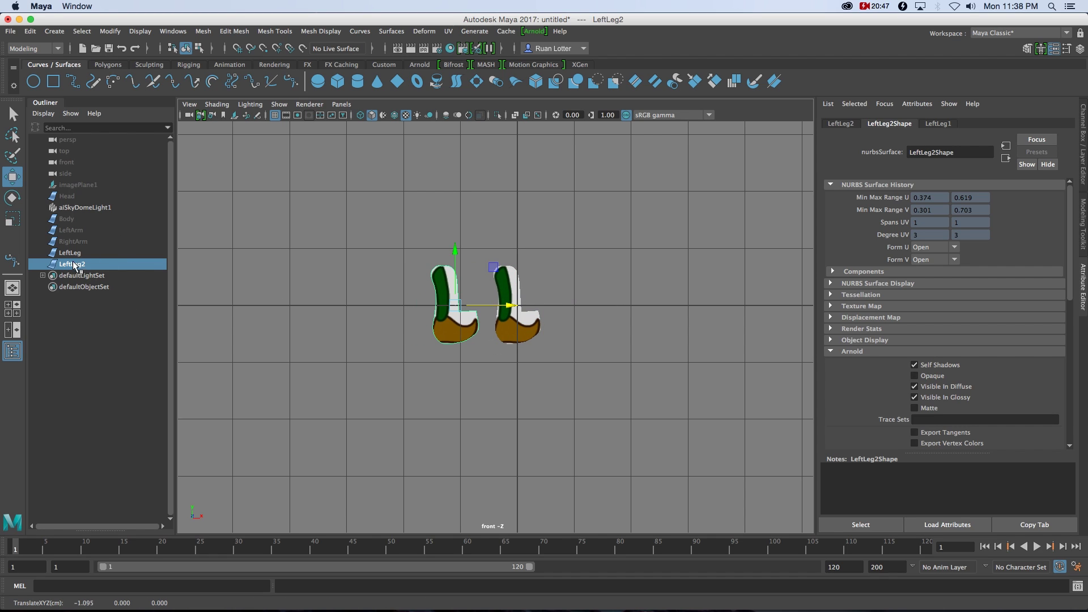
Step: Rename the duplicated leg as RightLeg
left_click(84, 318)
double_click(77, 264)
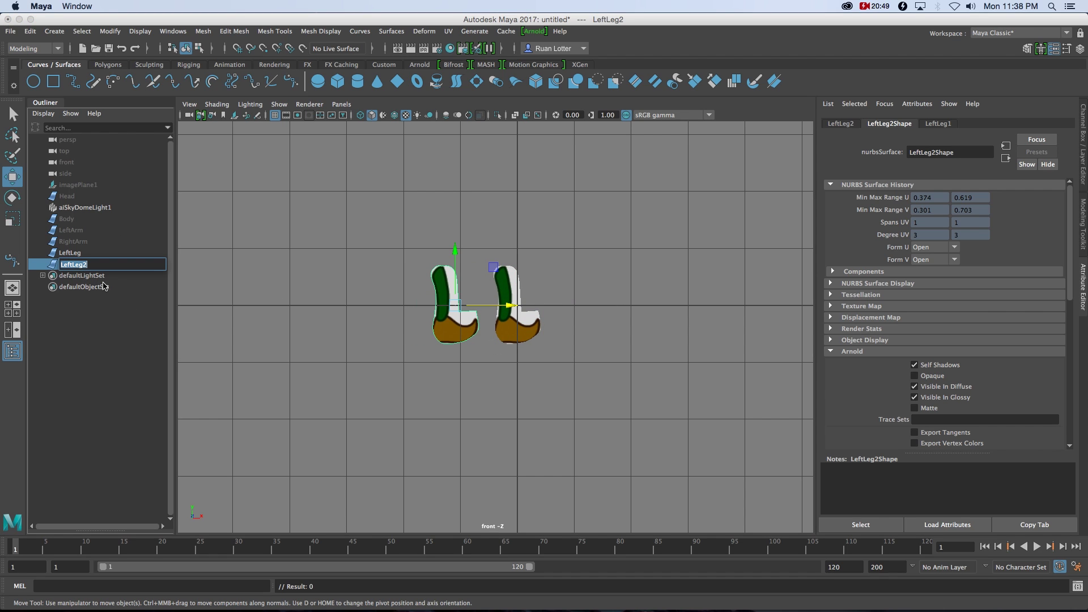
type("Righ")
key("Return")
Step: Move RightLeg to the other side of LeftLeg and shift both legs so they straddle the vertical centre line
left_click_drag(510, 307, 627, 304)
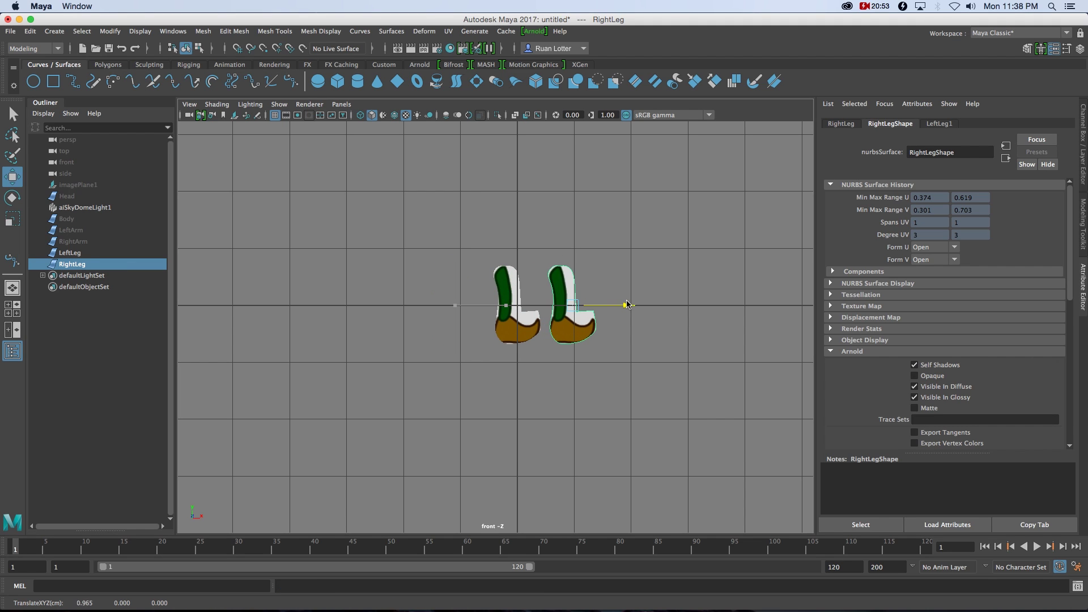
left_click_drag(477, 238, 574, 306)
left_click(483, 285)
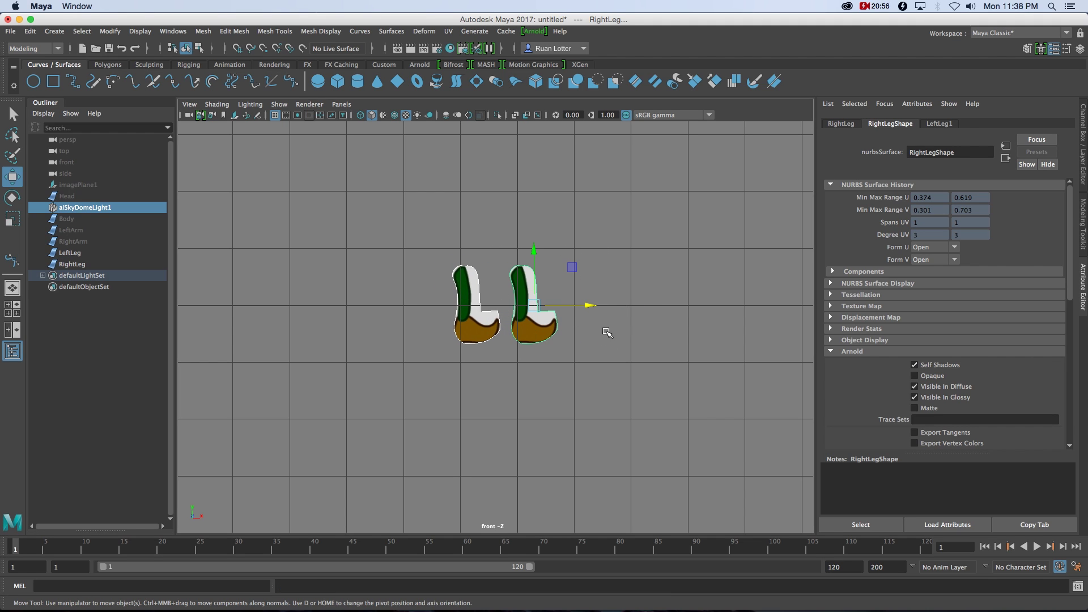
Step: Unhide the Body, LeftArm and RightArm surfaces
left_click(100, 347)
left_click_drag(66, 218, 73, 244)
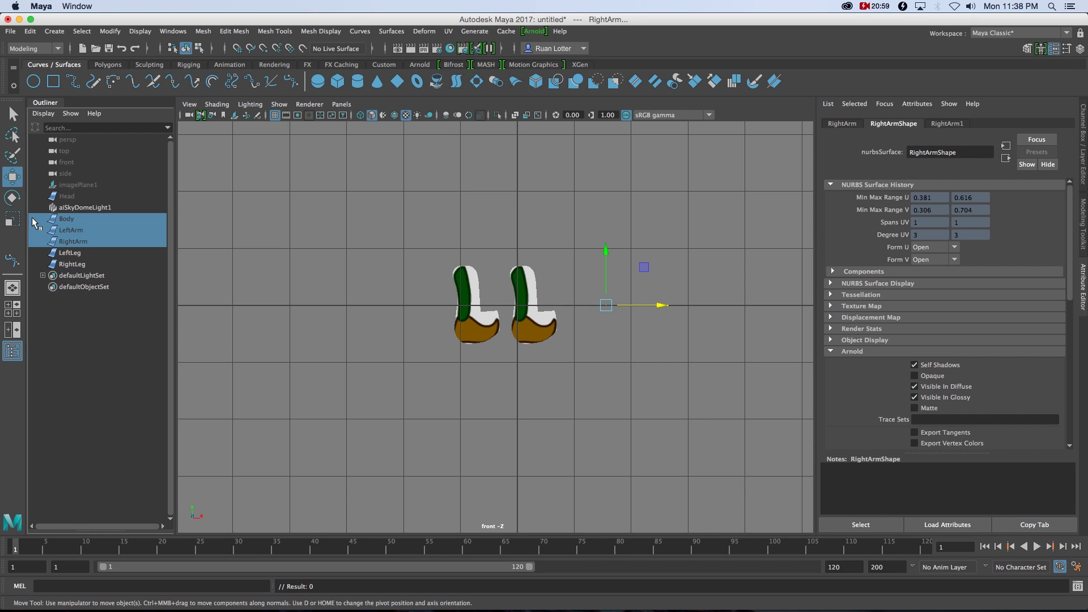
key("h")
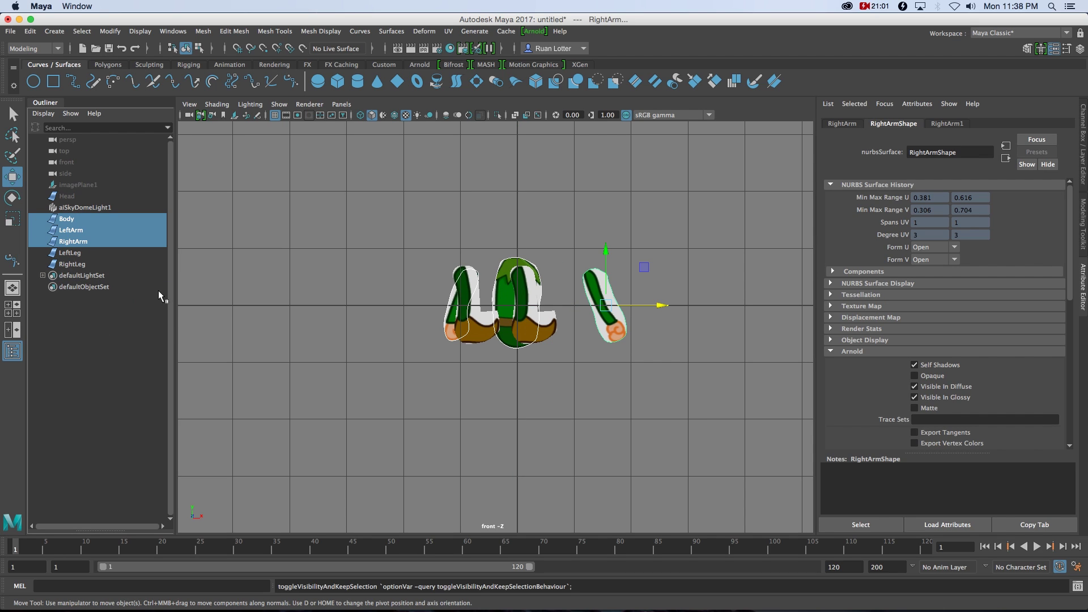
Step: Lower RightLeg to about Y -1.22 and LeftLeg to about Y -1.43 so both sit below the body
left_click(392, 354)
left_click_drag(516, 252, 526, 291)
left_click(537, 267)
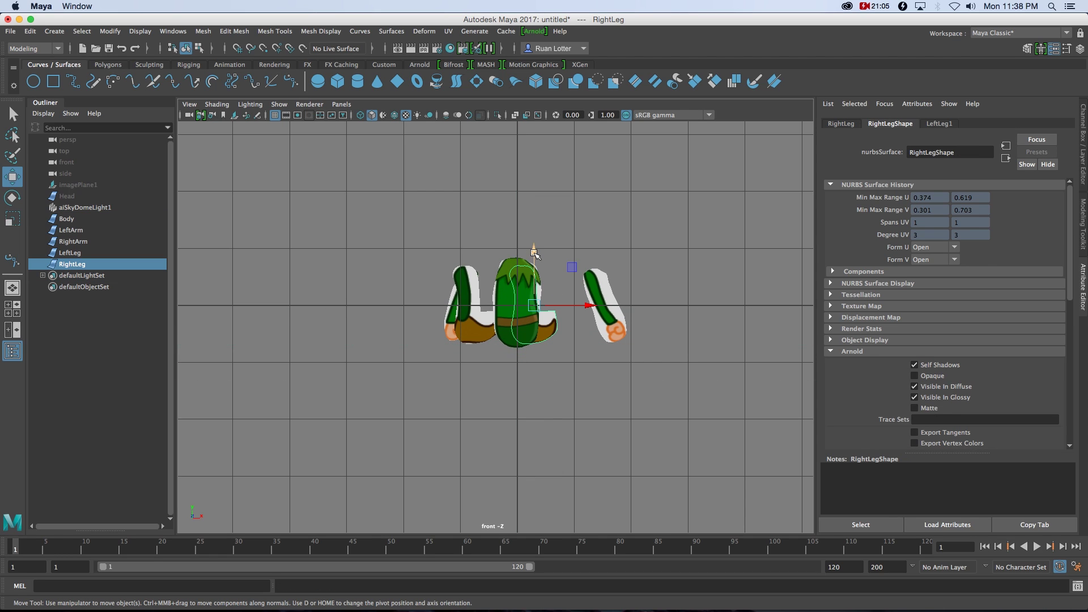
left_click_drag(536, 253, 536, 318)
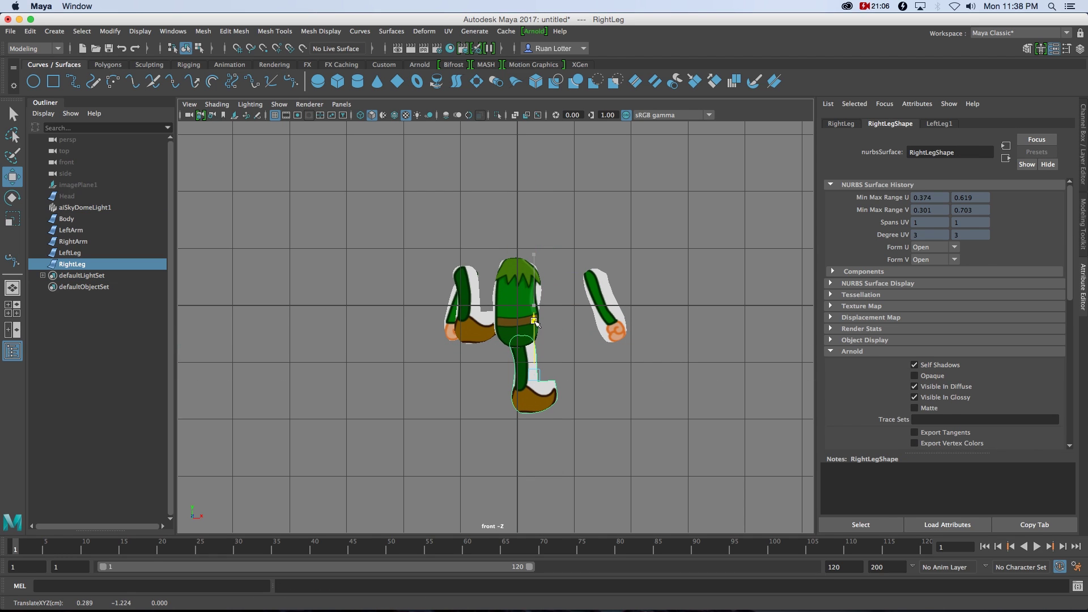
left_click(99, 254)
left_click_drag(472, 256, 473, 337)
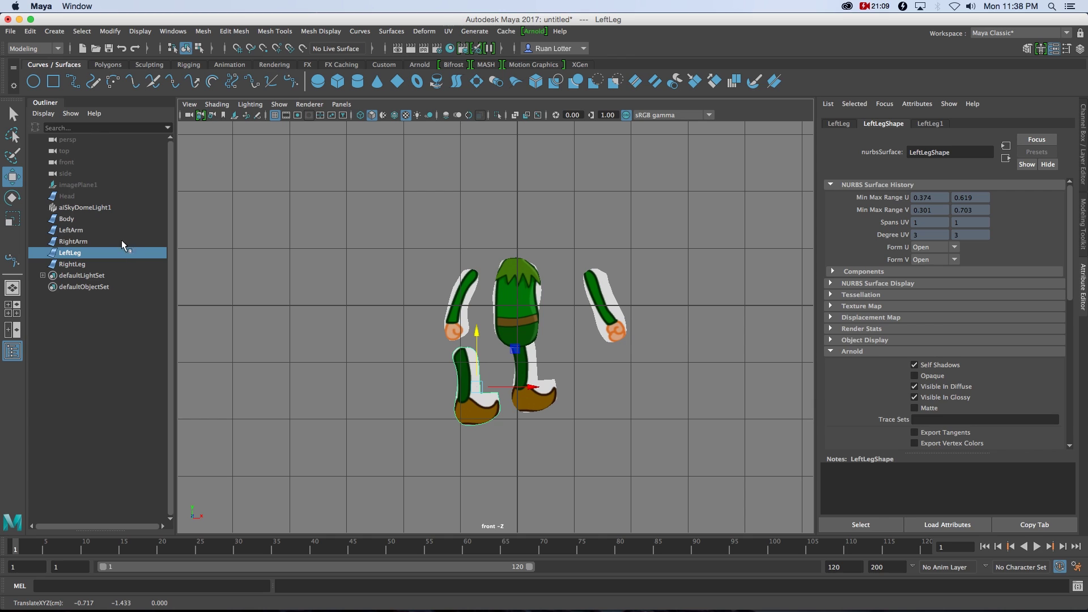
Step: Raise the body slightly above the legs and unhide the Head surface
left_click(79, 221)
left_click_drag(522, 256, 522, 226)
left_click(68, 196)
key("h")
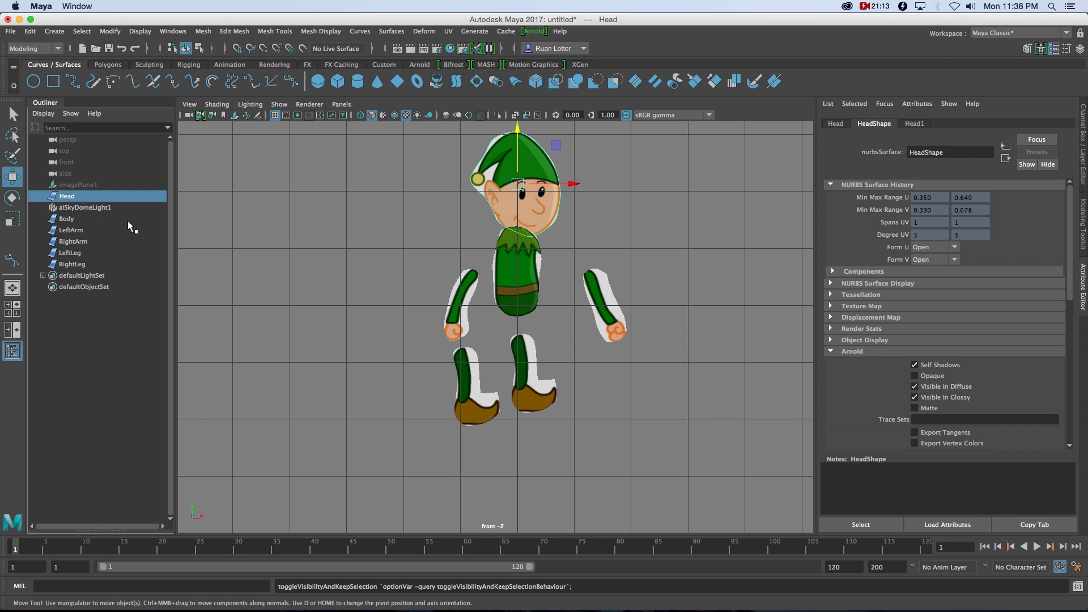
Step: Move the head off the centre line to about X -0.73, Y 2.19
left_click_drag(555, 148, 514, 145)
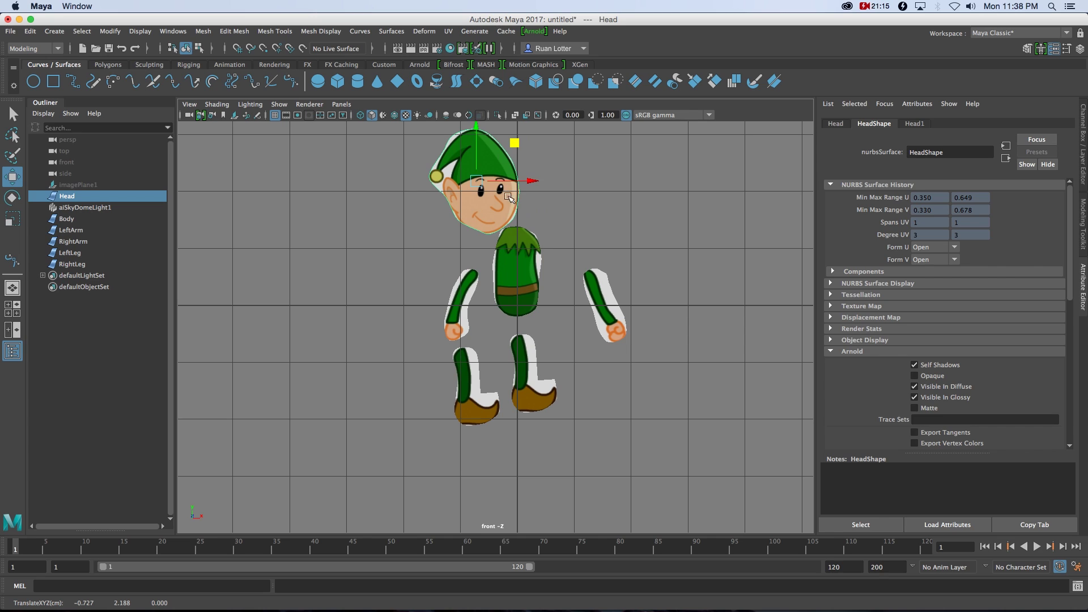
left_click(67, 219)
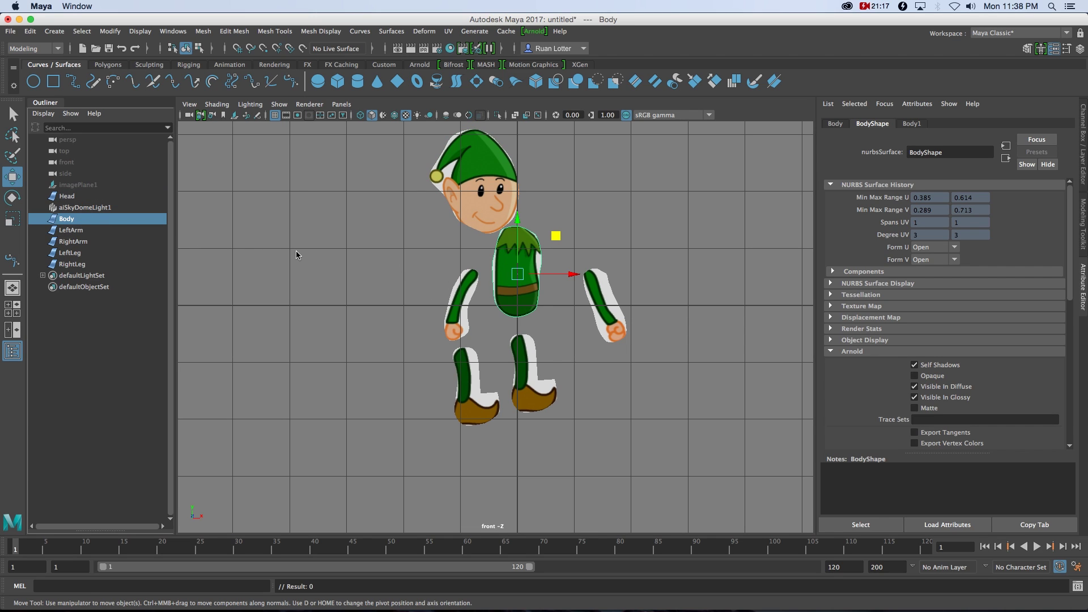
left_click(67, 230)
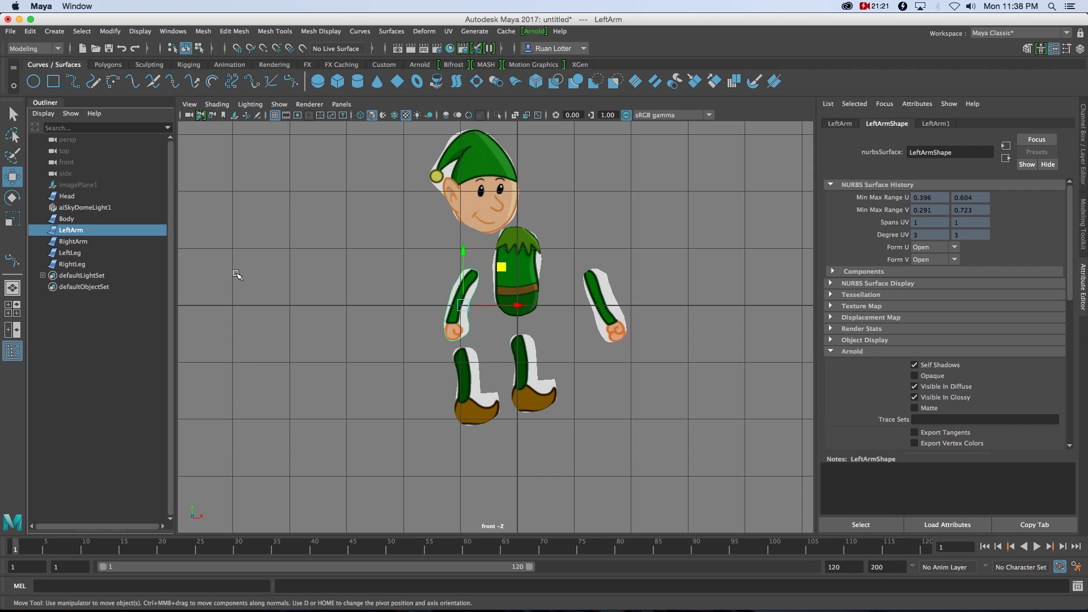
Step: Move the Head's pivot point down to the bottom of the chin, where the neck joins the body
left_click(67, 197)
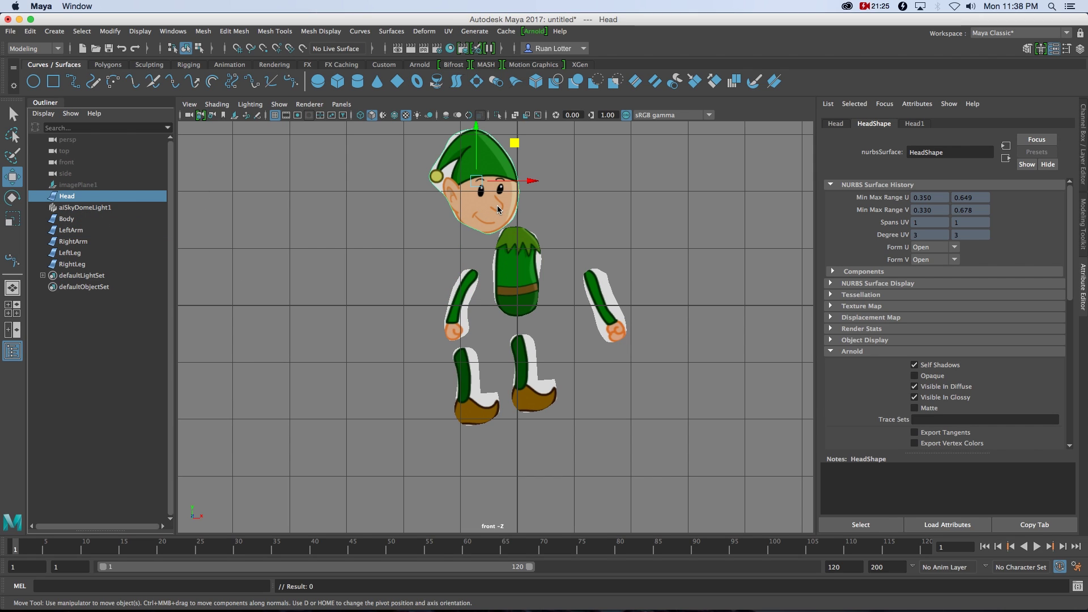
key("d")
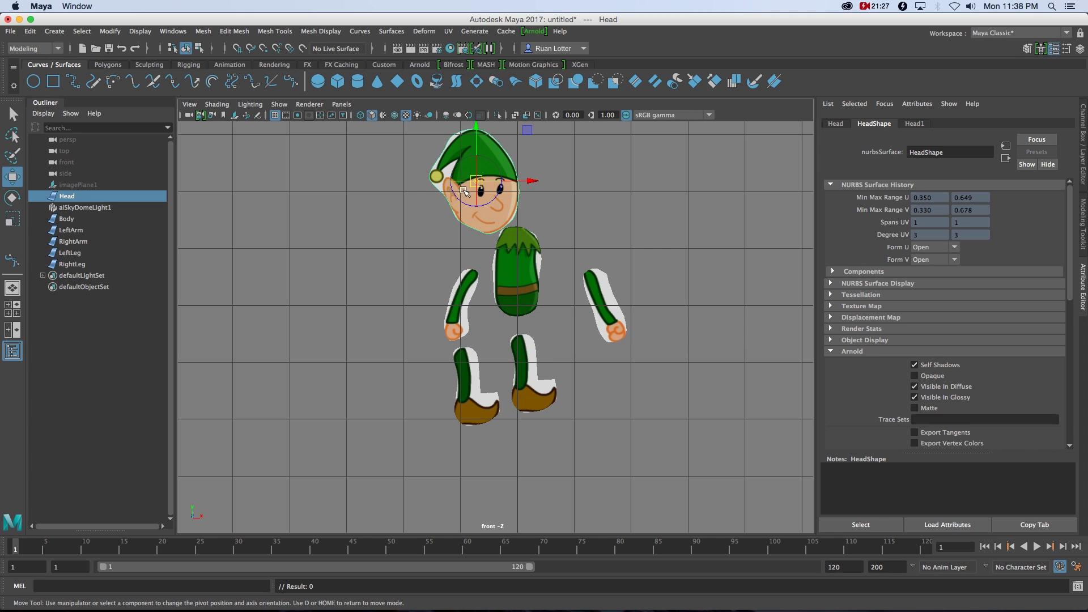
left_click_drag(477, 128, 479, 179)
left_click_drag(532, 231, 555, 236)
key("d")
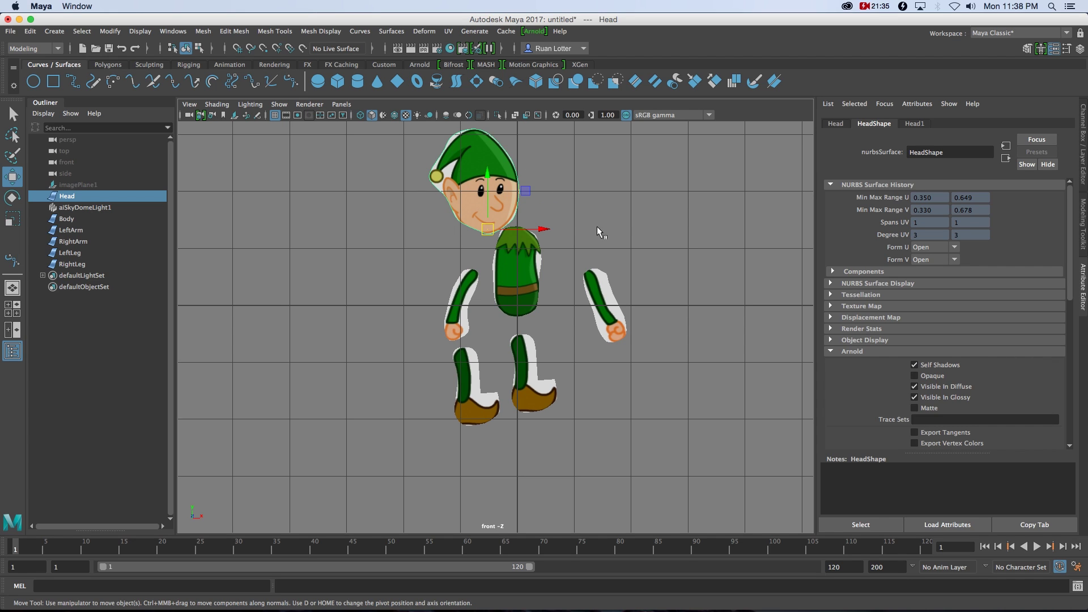
Step: Test-rotate the head around its new pivot and undo the rotation
key("e")
left_click_drag(542, 216, 548, 264)
key("z")
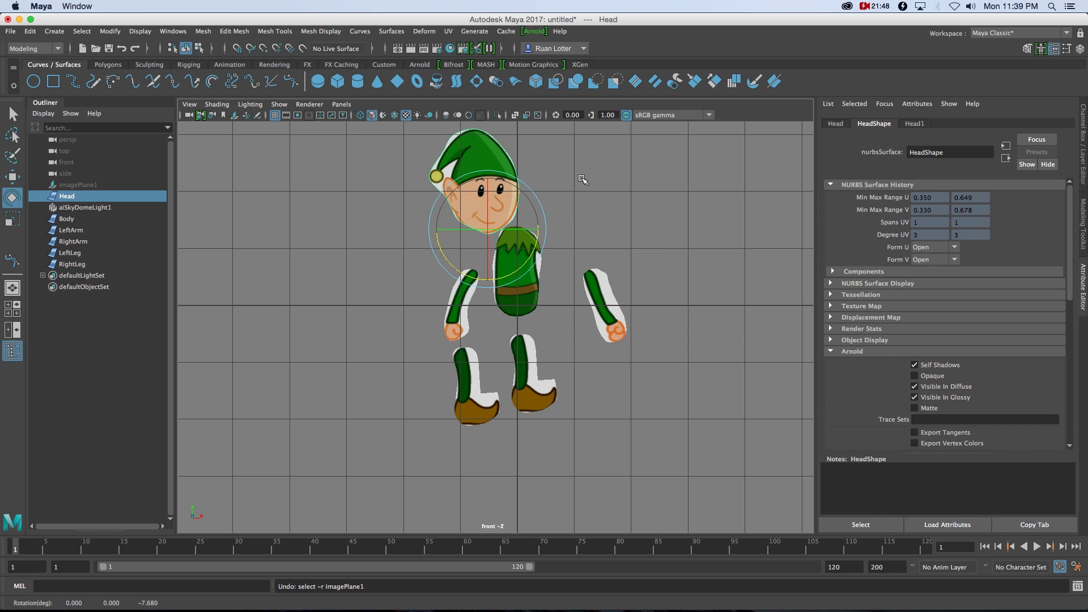
Step: Move the head back over the body so its neck pivot lies on the vertical centre line
key("w")
left_click_drag(529, 194, 556, 193)
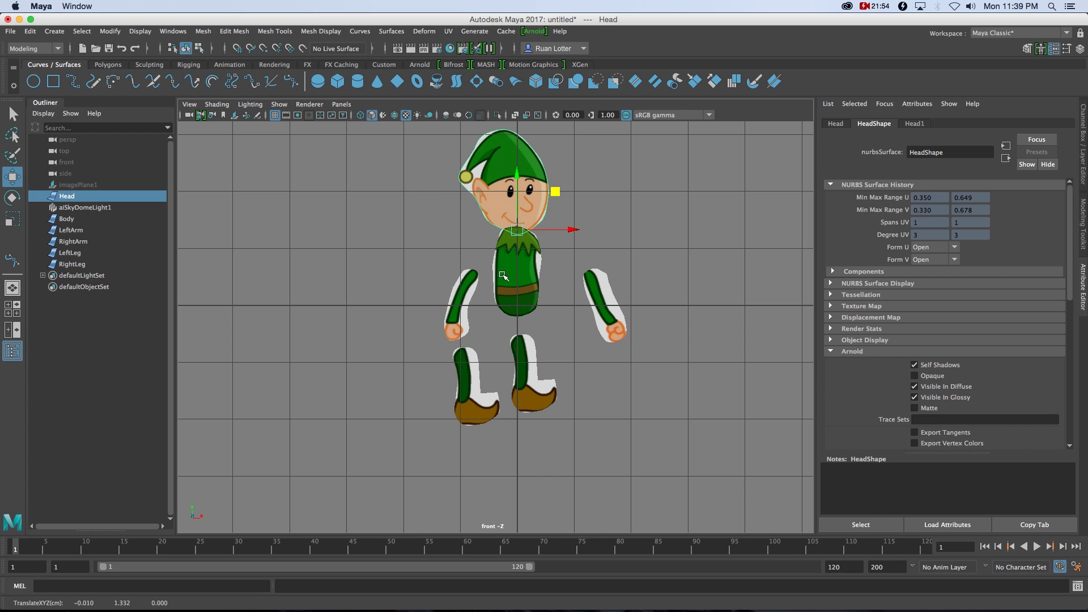
Step: Move LeftArm's pivot point up to the shoulder end of the arm
left_click(462, 296)
key("d")
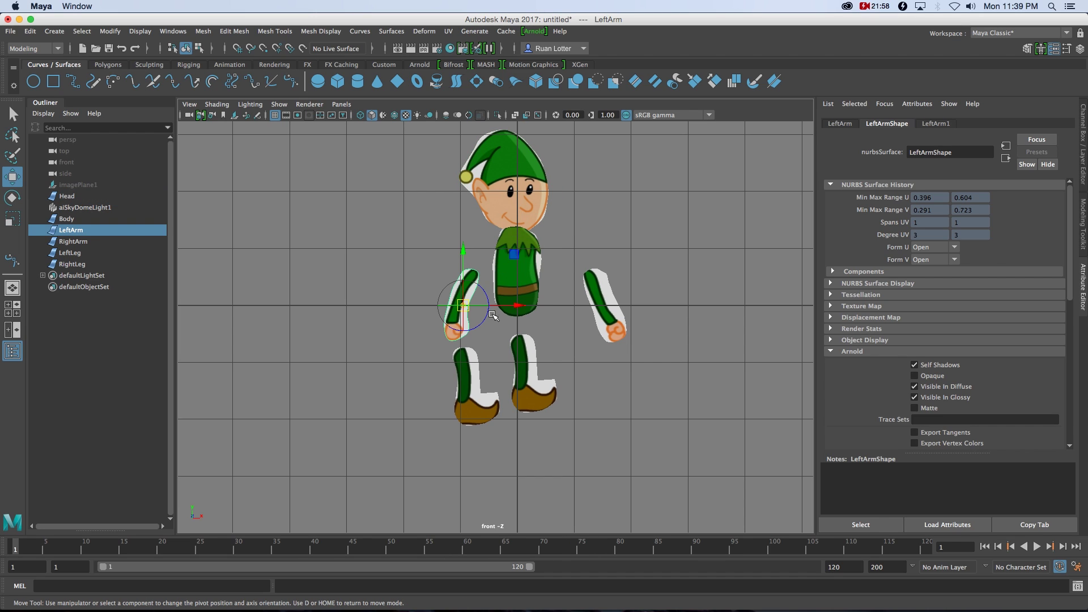
mouse_move(463, 248)
left_mouse_down()
mouse_move(468, 216)
mouse_move(471, 229)
left_mouse_up()
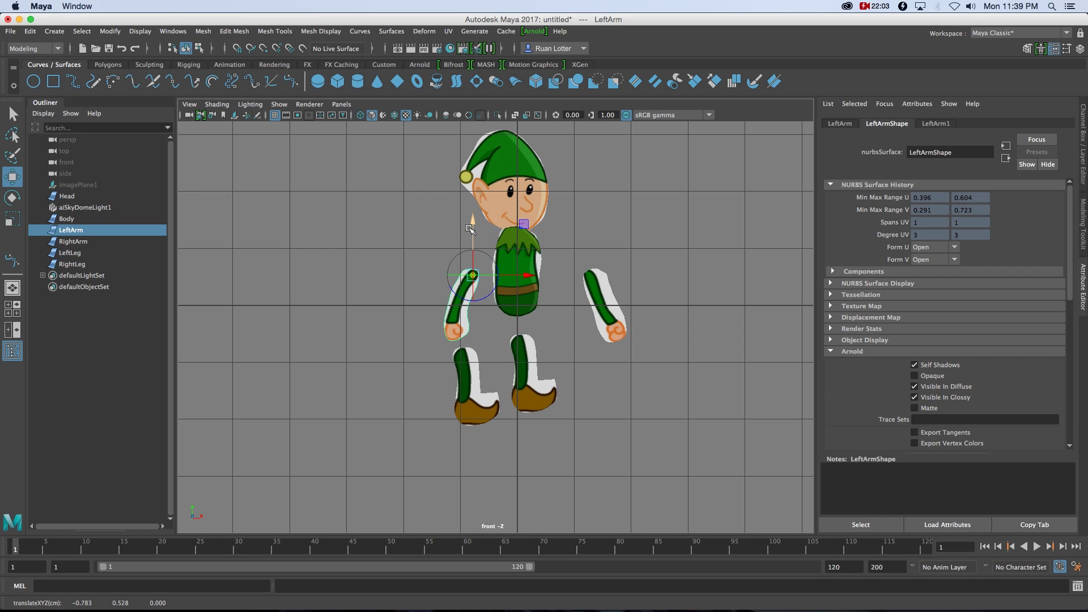
Step: Move the pivot points of RightArm, RightLeg and LeftLeg to the shoulder or hip end of each limb and leave pivot editing
left_click(605, 292)
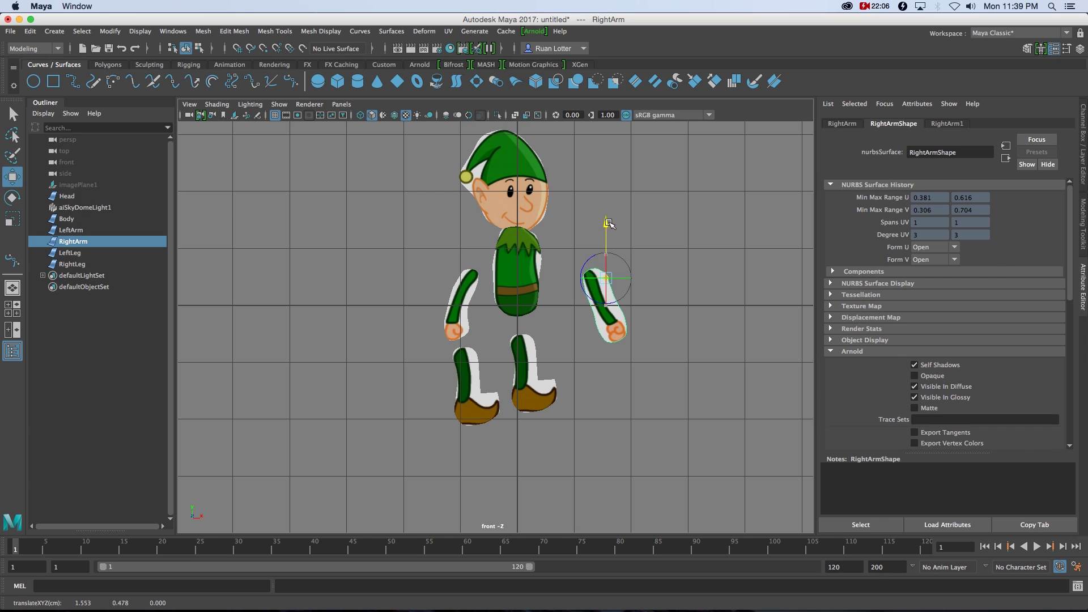
left_click_drag(610, 224, 588, 226)
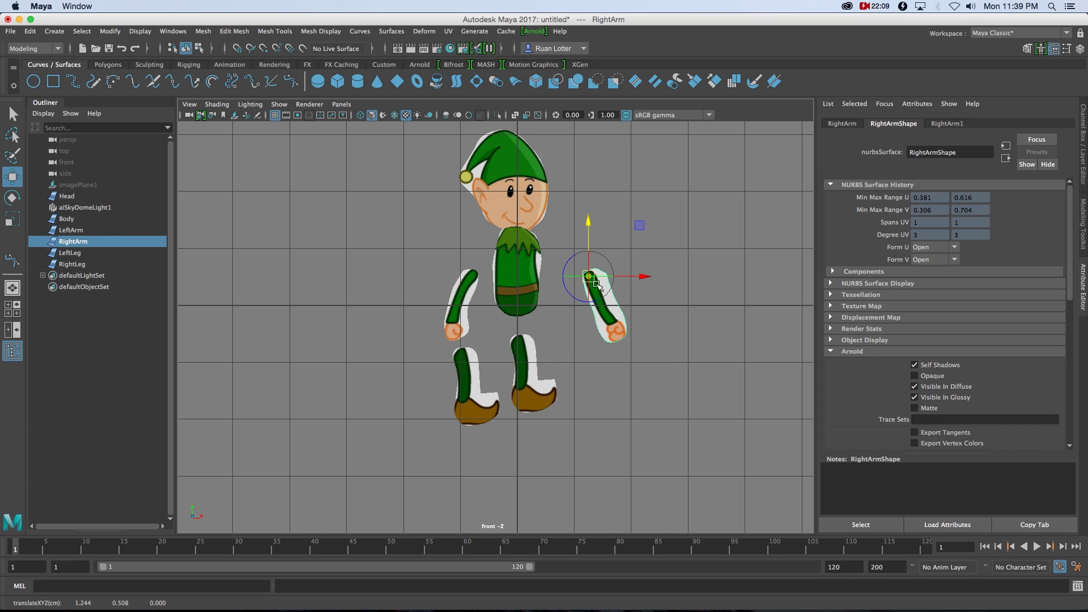
left_click(533, 387)
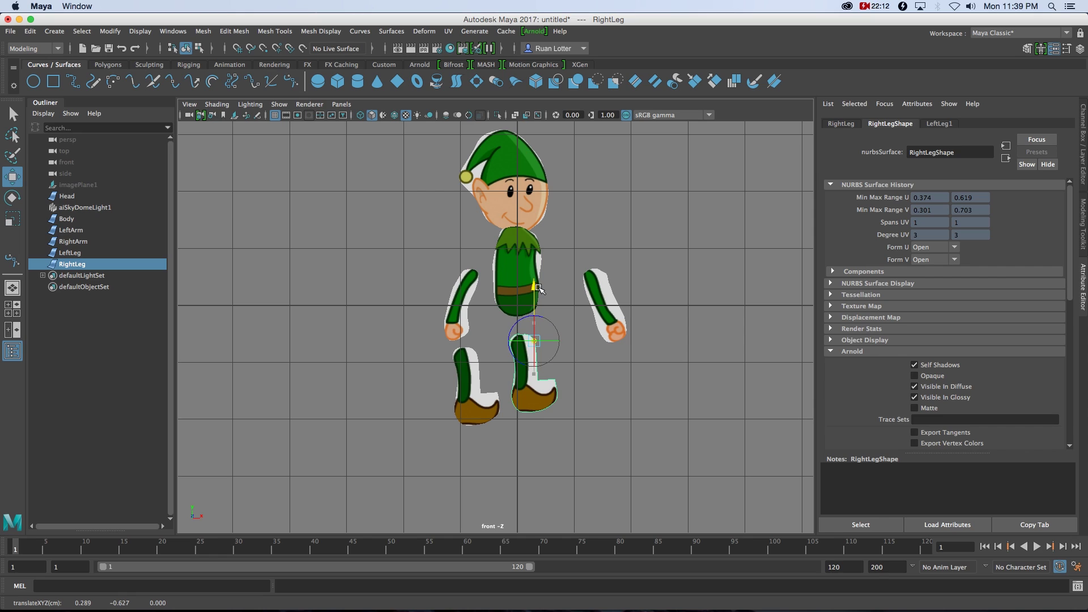
left_click_drag(591, 342, 576, 343)
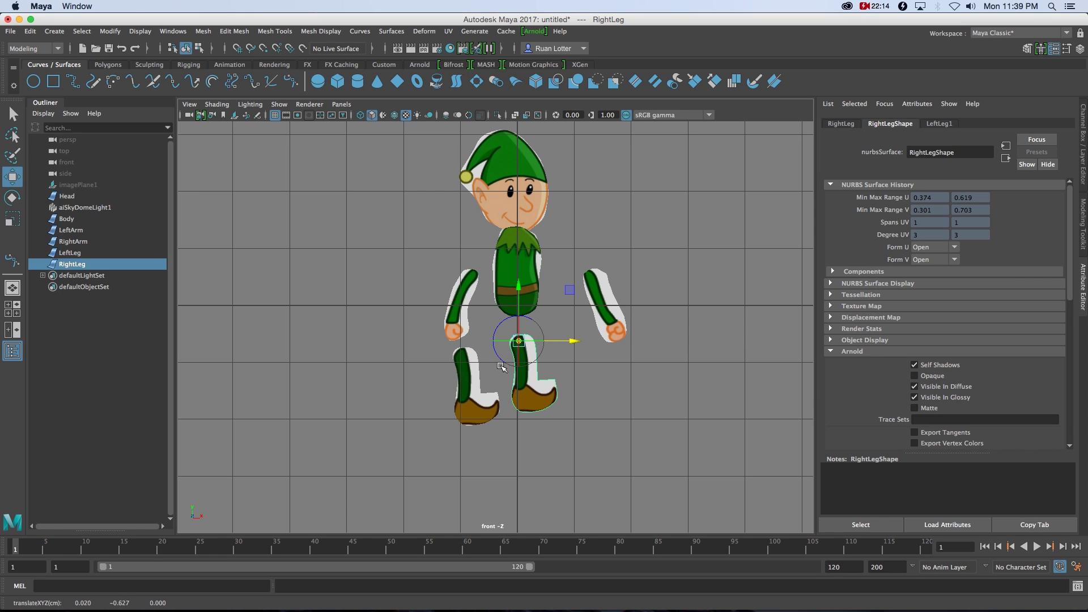
left_click(466, 379)
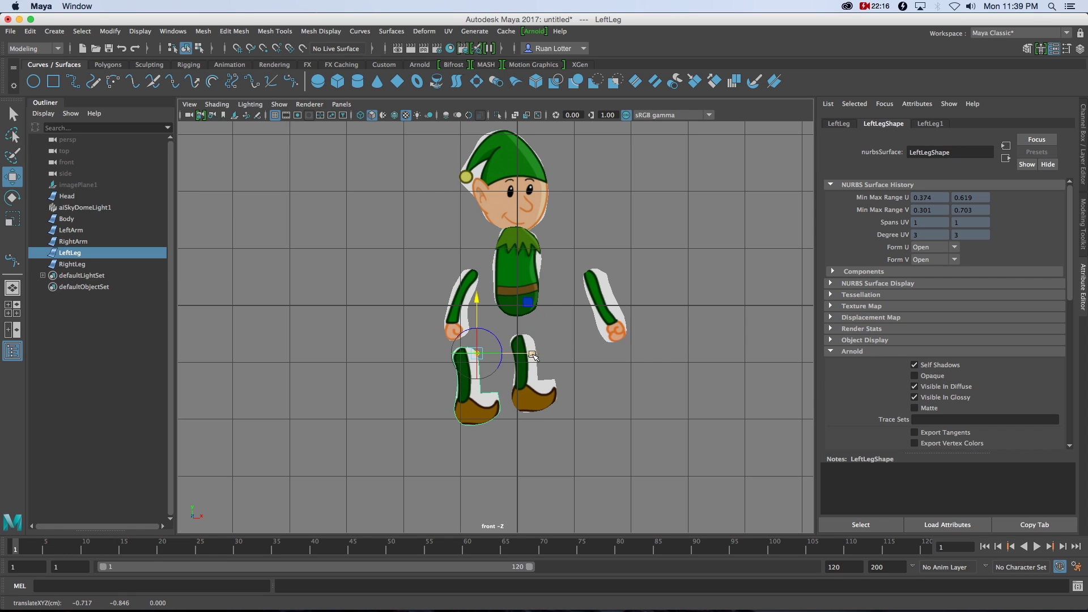
left_click_drag(532, 356, 524, 340)
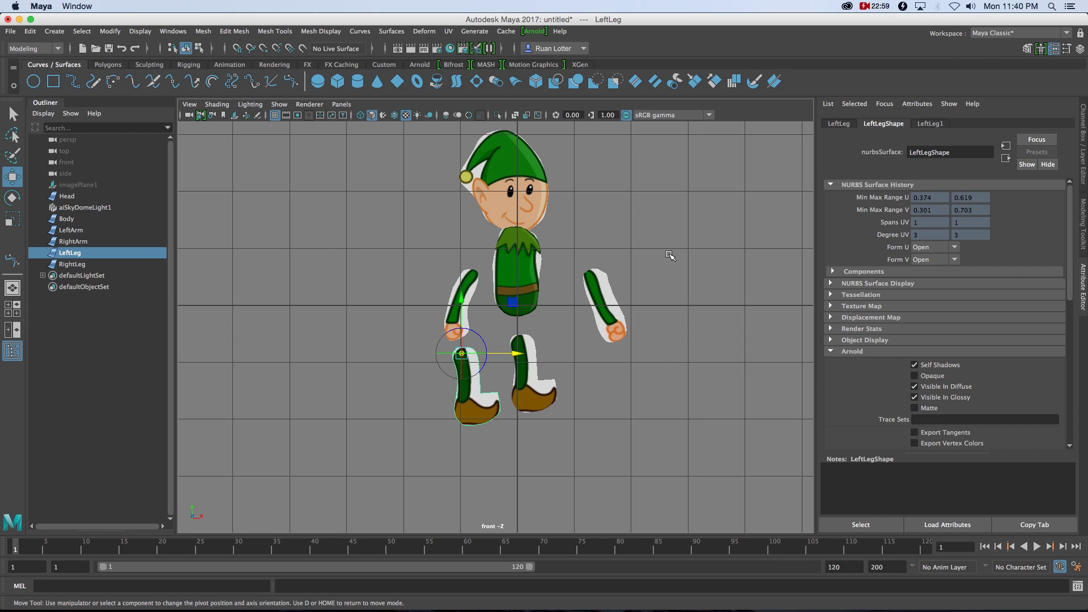
key("d")
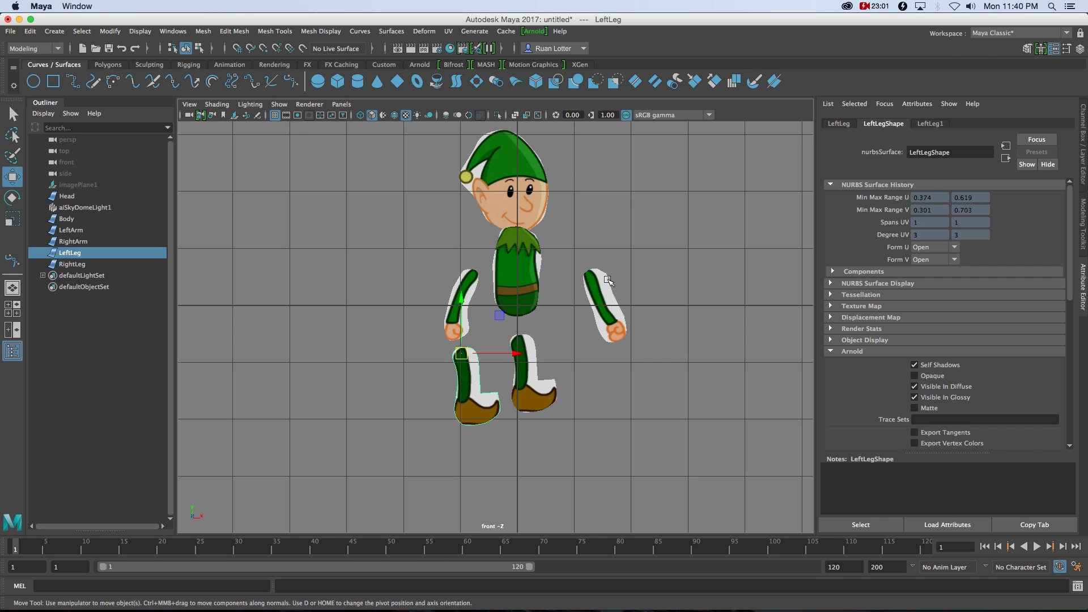
Step: Move LeftArm and RightArm up against the body so their shoulder pivots meet the elf's shoulders
left_click(458, 279)
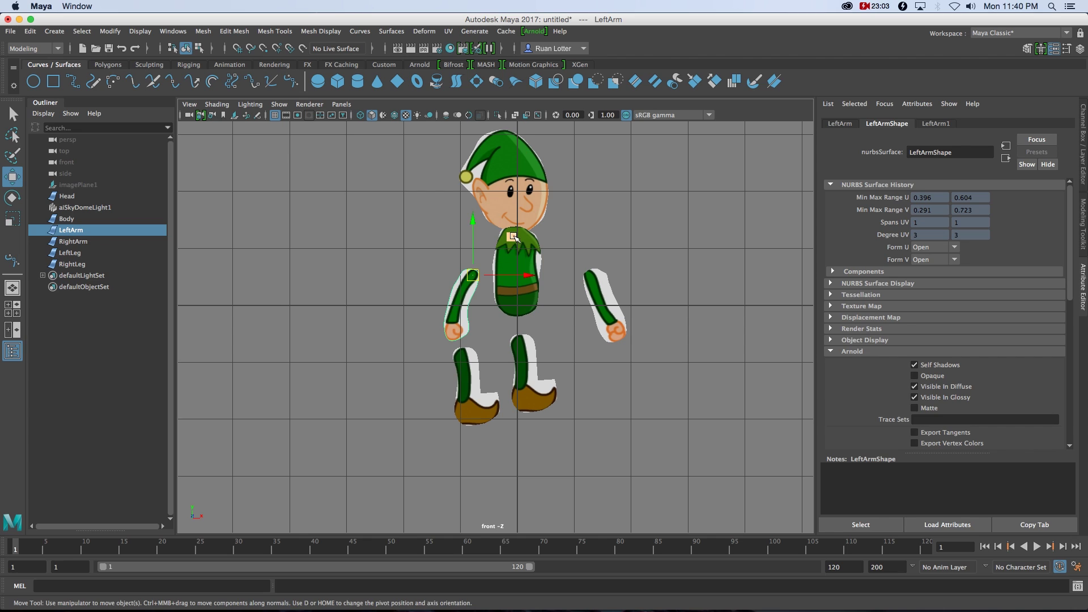
middle_click_drag(515, 237, 540, 208)
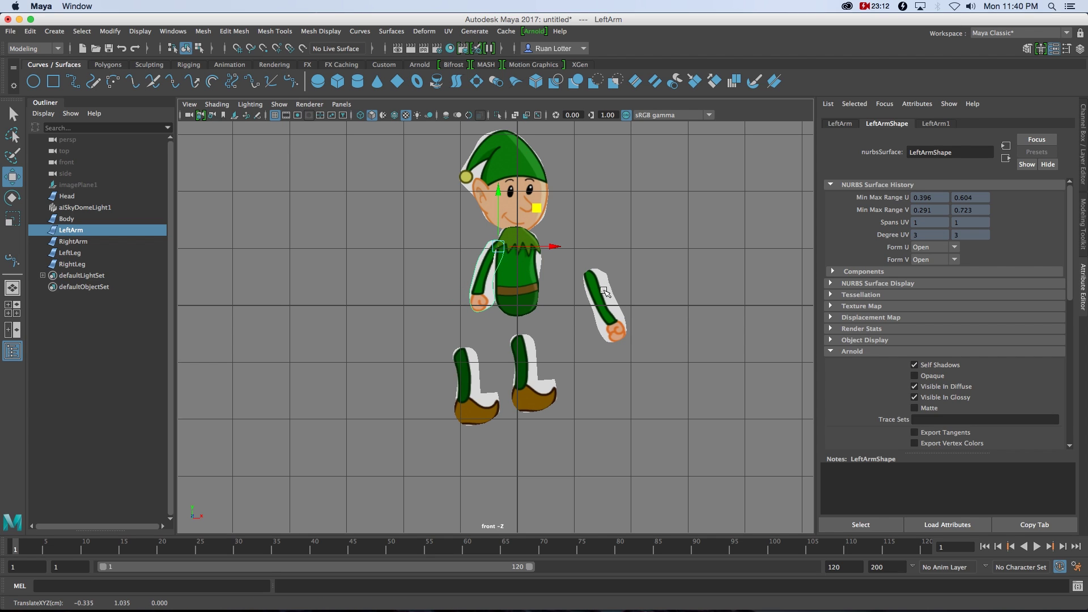
left_click(604, 291)
left_click_drag(628, 237, 578, 202)
Step: Move RightLeg and LeftLeg up beneath the body toward the hips
left_click(523, 358)
left_click_drag(558, 300, 568, 268)
left_click(465, 374)
left_click_drag(499, 315, 528, 286)
Step: Rotate LeftLeg so its foot swings outward, and shift the leg so its top joins the hip
key("e")
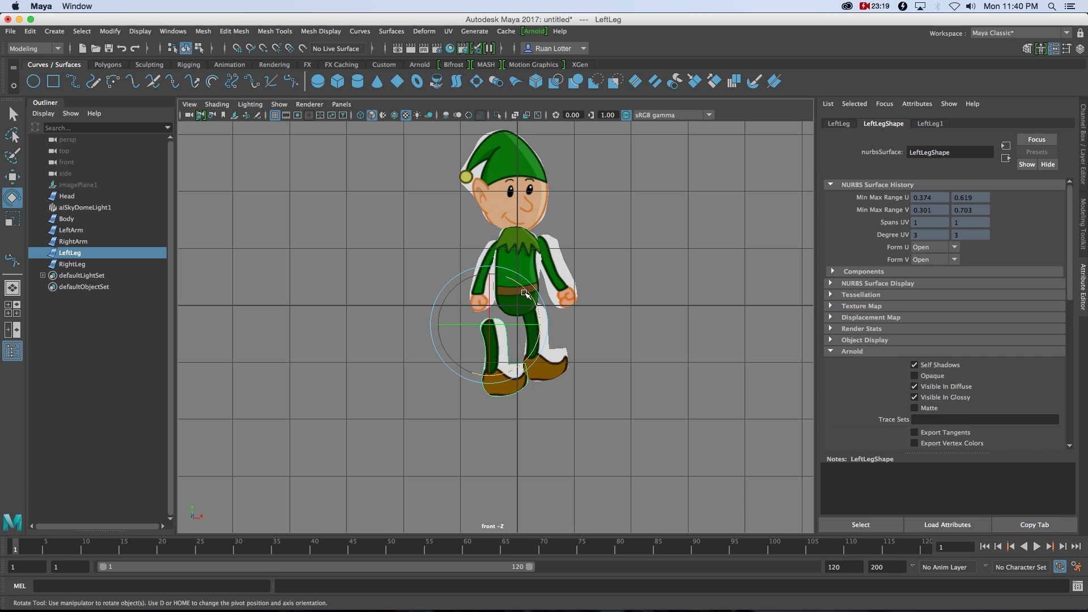
left_click_drag(517, 369, 500, 375)
key("w")
middle_click_drag(535, 293, 551, 294)
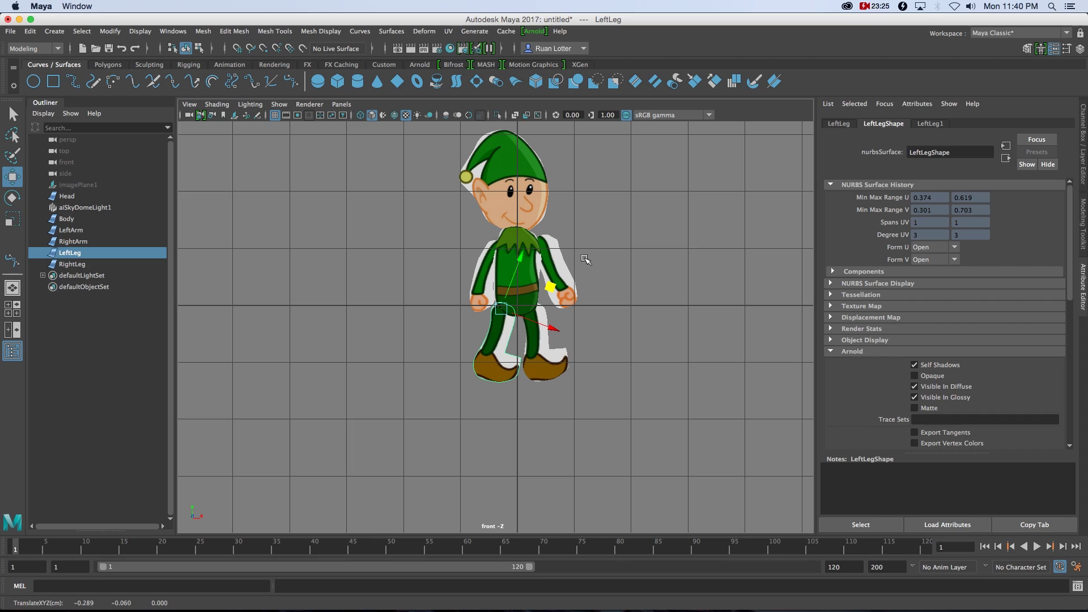
Step: Switch to the perspective view, frame the character closely and turn on hardware texturing
key("space")
key("space")
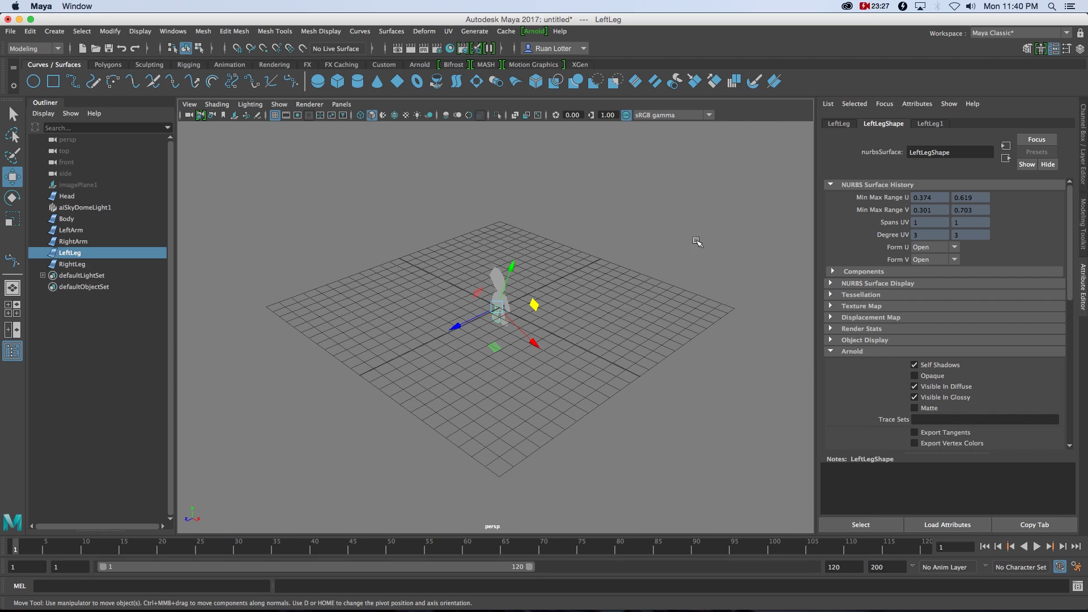
left_click_drag(659, 299, 572, 270, "alt")
right_click_drag(533, 334, 590, 413, "alt")
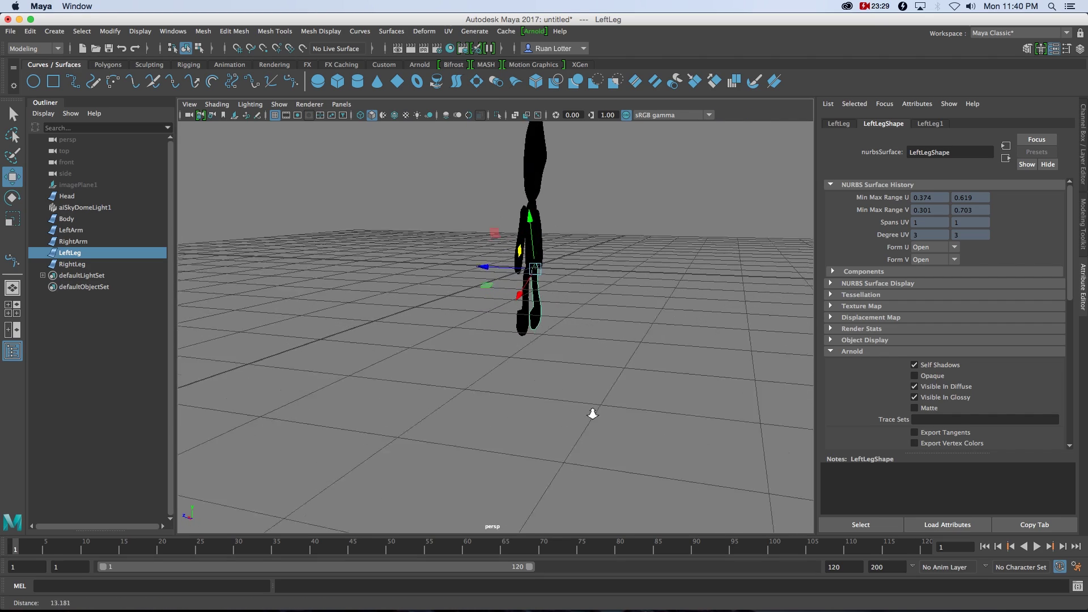
left_click_drag(524, 288, 669, 284, "alt")
middle_click_drag(559, 265, 595, 367, "alt")
left_click_drag(563, 335, 609, 344, "alt")
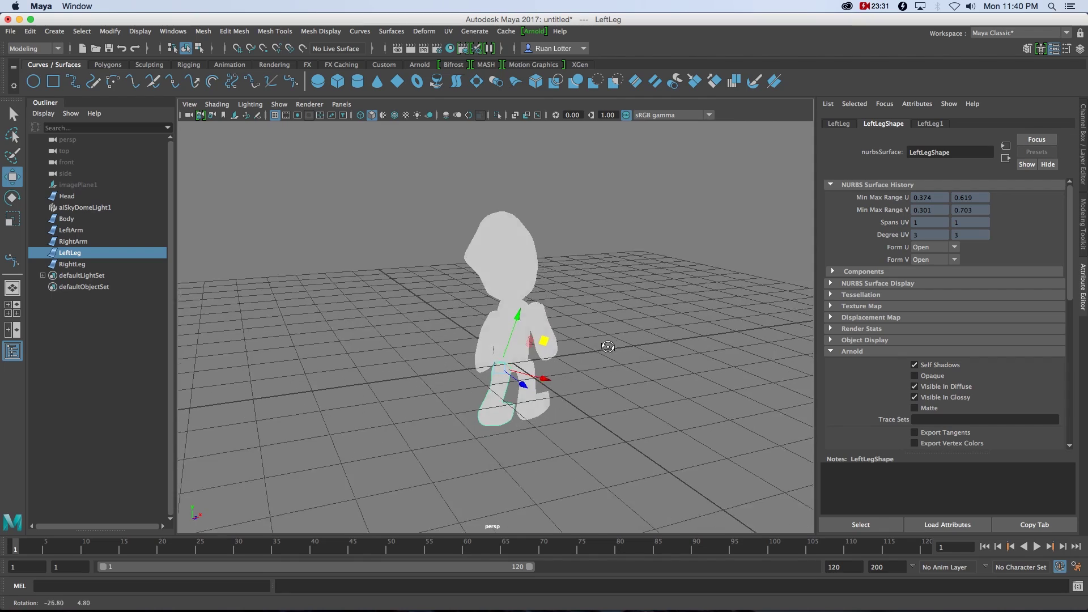
middle_click_drag(609, 345, 572, 334, "alt")
left_click_drag(571, 334, 521, 277, "alt")
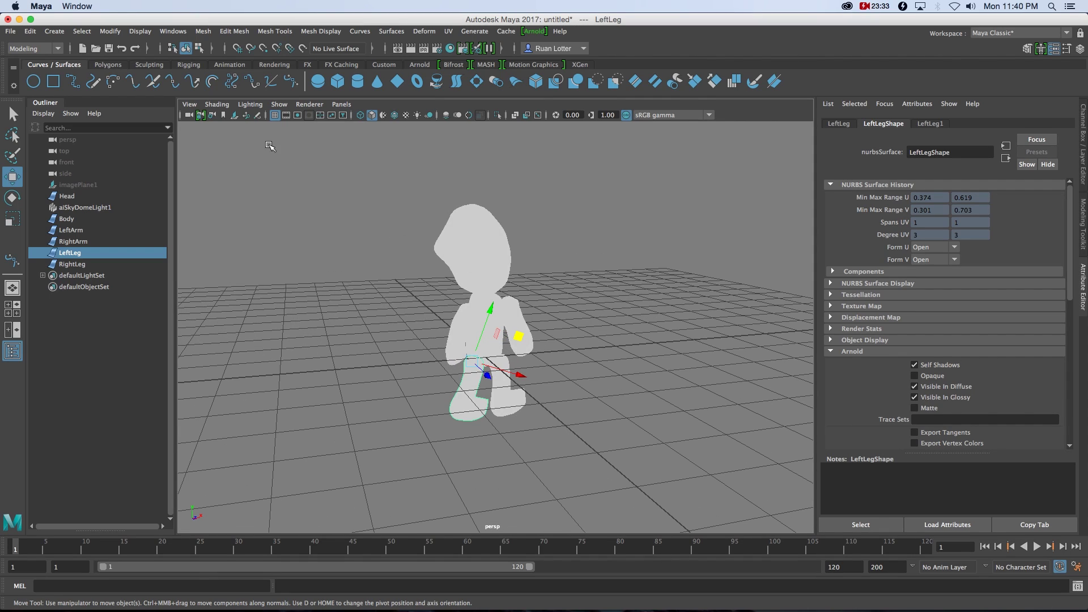
left_click(217, 105)
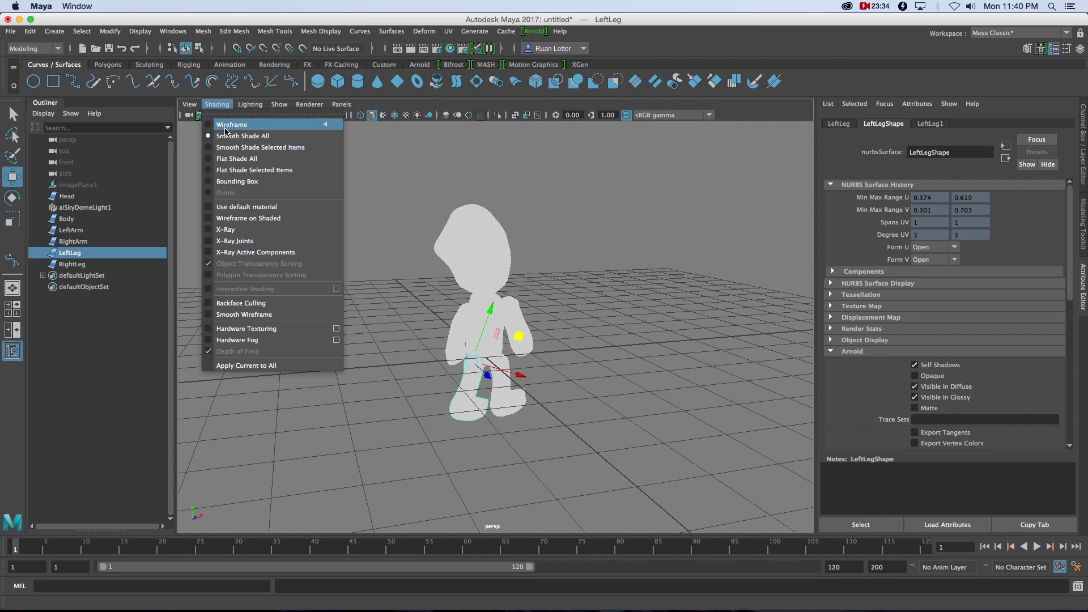
left_click(235, 332)
Step: Move the Head slightly forward in depth, to about 0.047 cm in Z, so it sits in front of the body
mouse_move(545, 272)
left_mouse_down("alt")
mouse_move(583, 299)
mouse_move(541, 364)
left_mouse_up("alt")
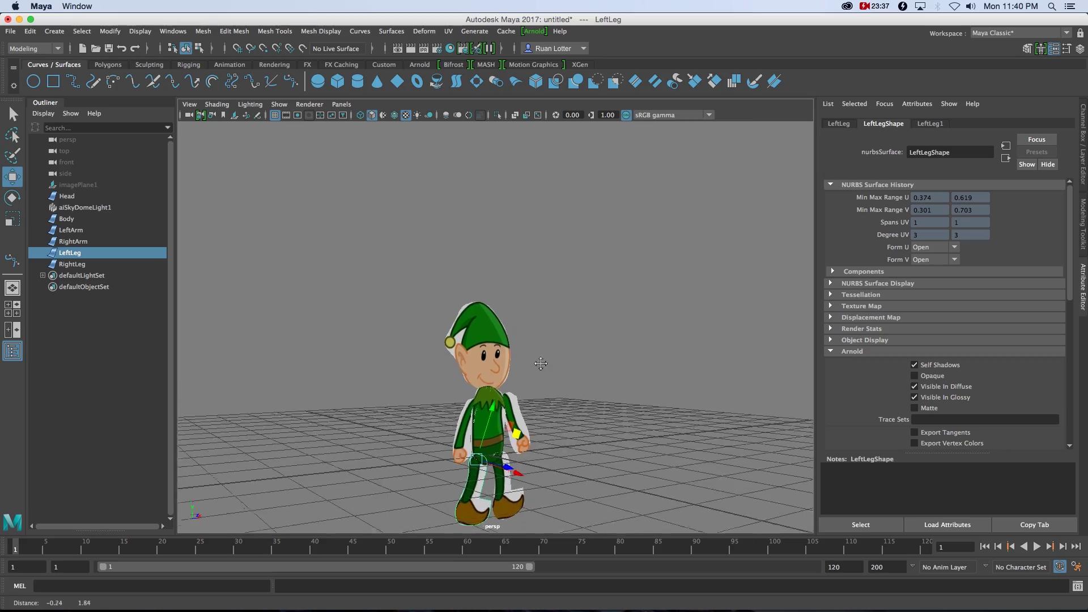
middle_click_drag(541, 364, 544, 245, "alt")
right_click_drag(545, 250, 608, 368, "alt")
left_click_drag(539, 364, 460, 237, "alt")
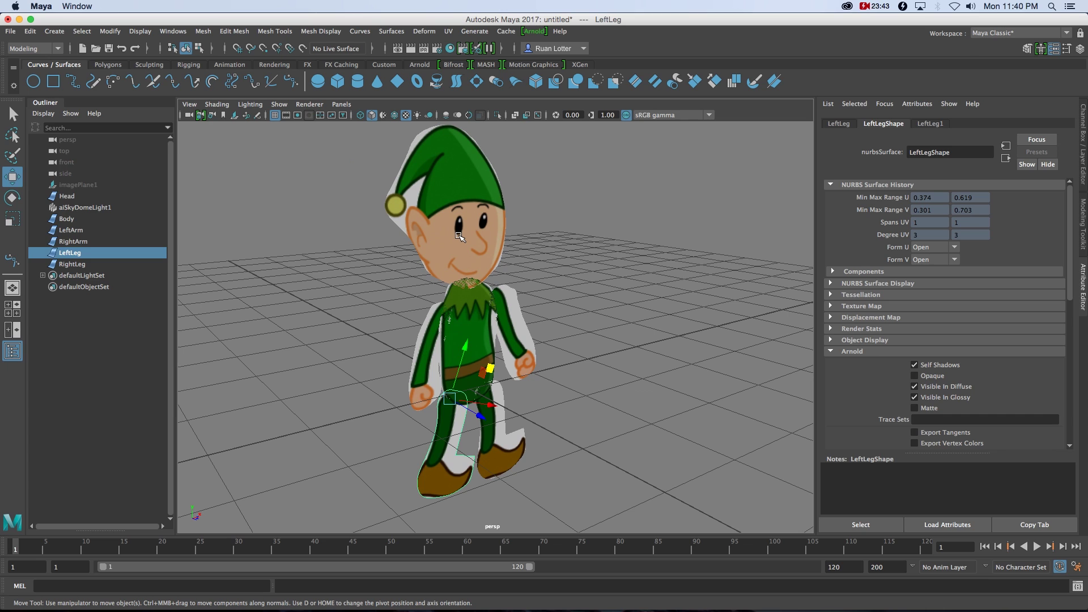
left_click(459, 237)
mouse_move(505, 294)
left_mouse_down()
mouse_move(444, 296)
mouse_move(450, 279)
mouse_move(504, 294)
left_mouse_up()
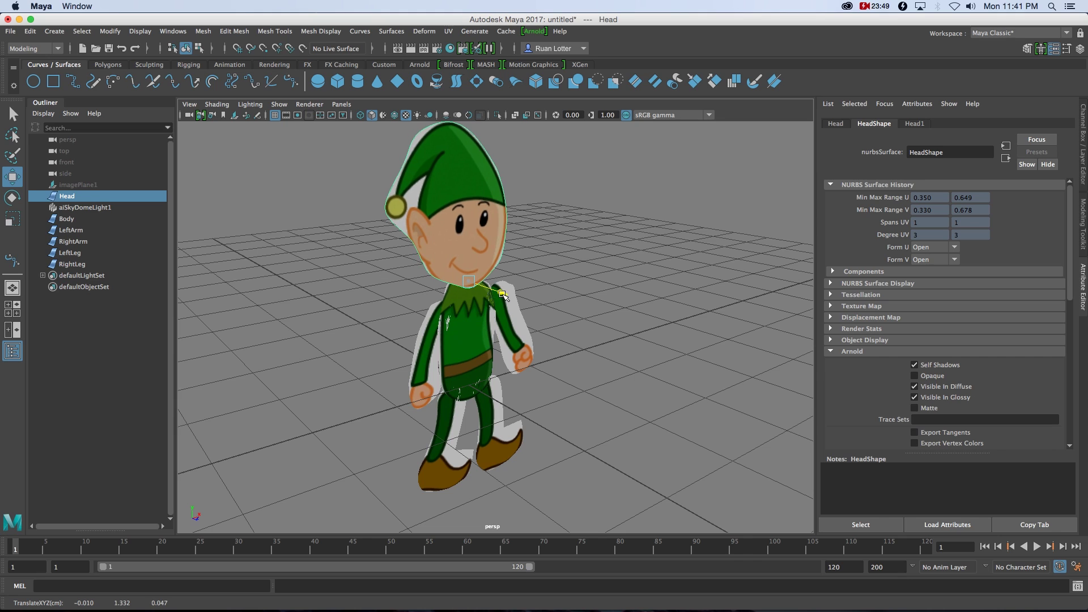
Step: Select LeftArm and RightArm together and offset them slightly in depth so they clear the body surface
left_click_drag(532, 351, 490, 340, "alt")
left_click(435, 339)
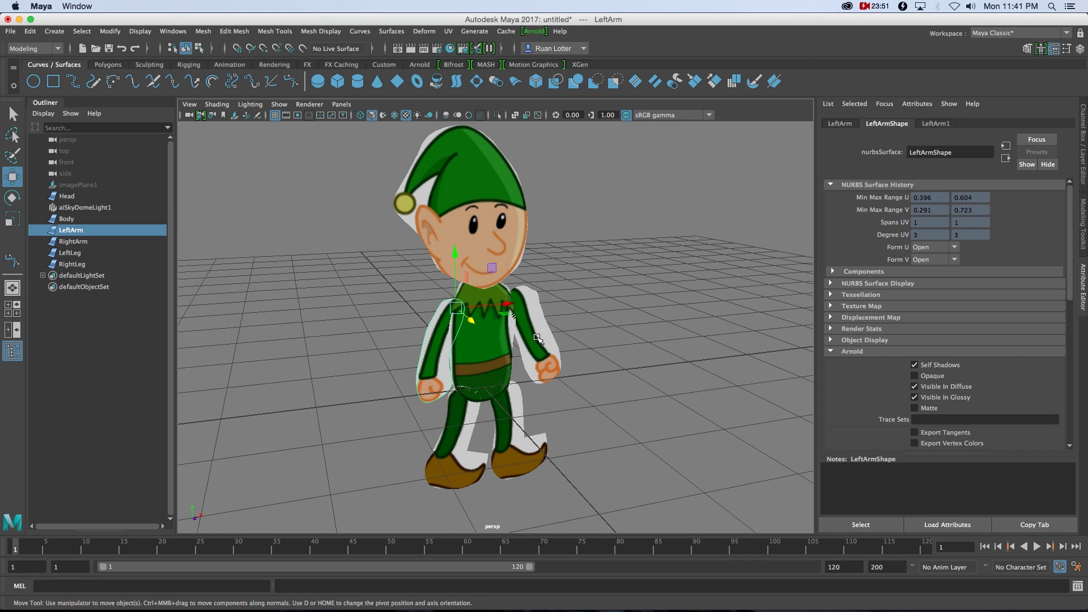
left_click(548, 340, "shift")
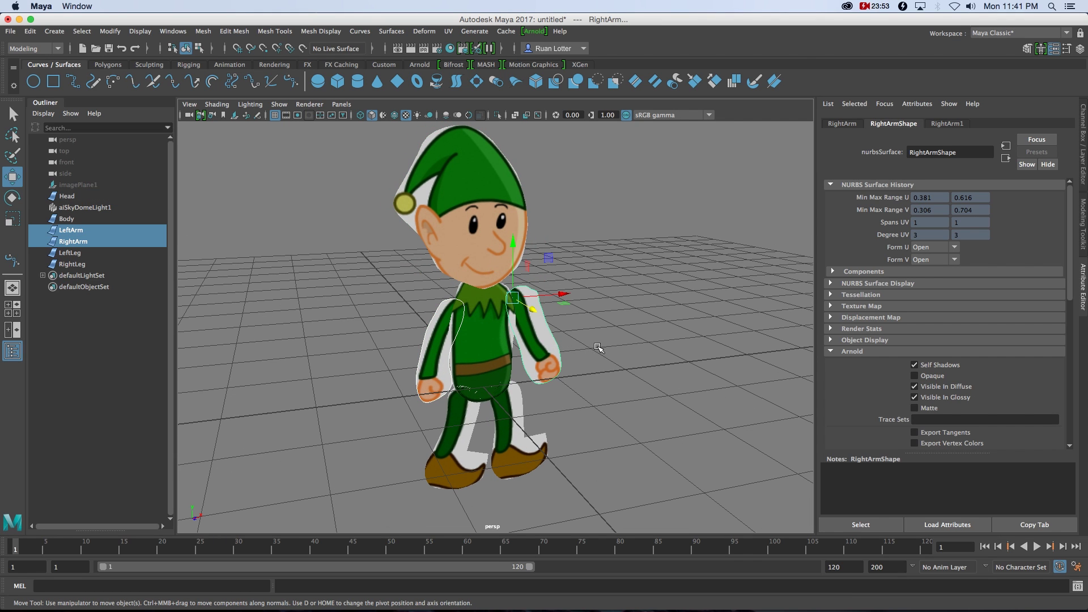
left_click_drag(548, 340, 526, 305, "alt")
middle_click_drag(527, 306, 528, 307)
left_click_drag(607, 368, 577, 390, "alt")
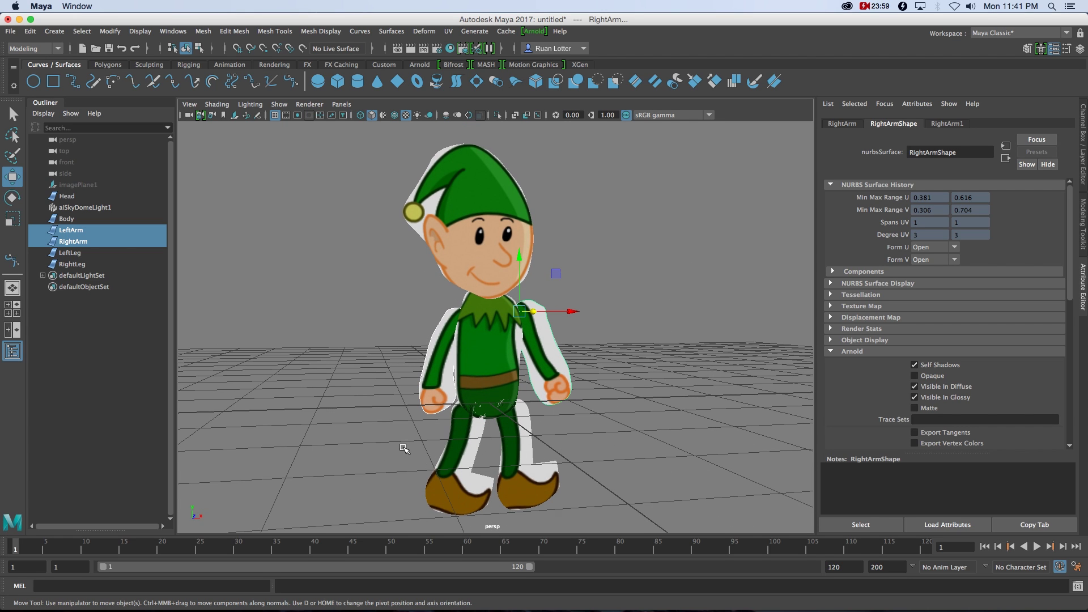
Step: Select LeftLeg and RightLeg together and shift them slightly so they sit just behind the body
left_click_drag(405, 449, 513, 408)
left_click_drag(618, 452, 475, 414, "alt")
left_click_drag(573, 414, 615, 424)
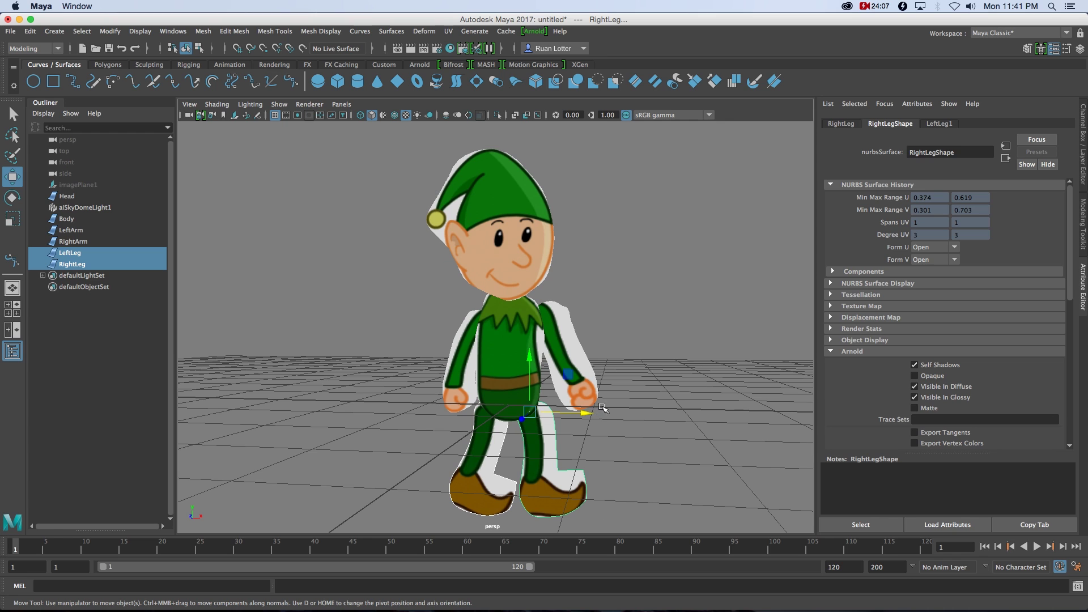
key("q")
Step: Frame the whole character, render the perspective view in the Arnold RenderView, and close the render window
mouse_move(620, 388)
right_mouse_down("alt")
mouse_move(602, 333)
mouse_move(624, 391)
right_mouse_up("alt")
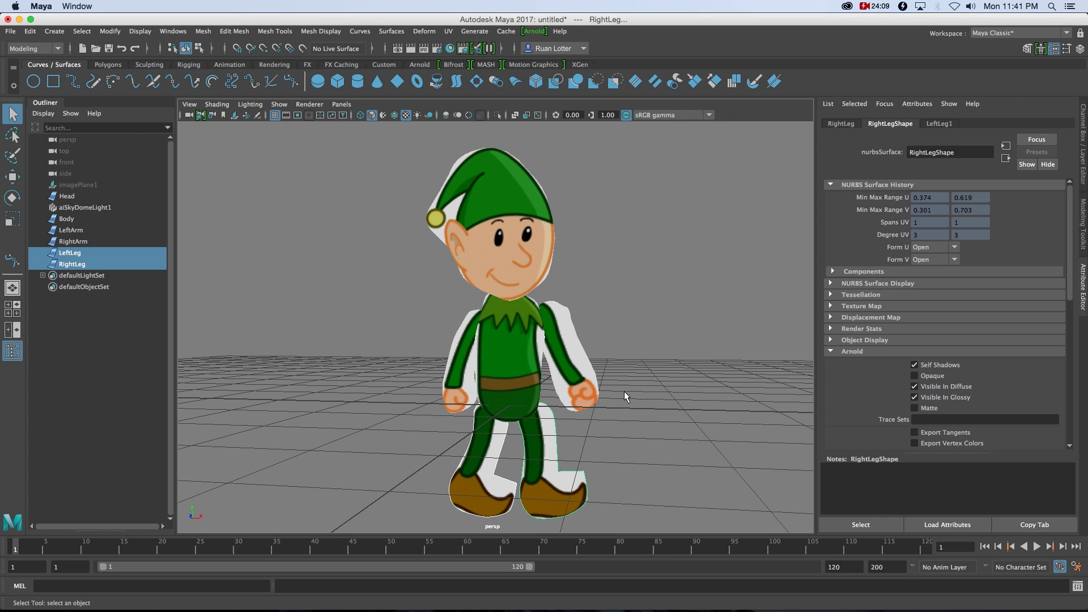
middle_click_drag(624, 391, 600, 368, "alt")
left_click_drag(601, 369, 611, 381, "alt")
right_click_drag(611, 361, 606, 311, "alt")
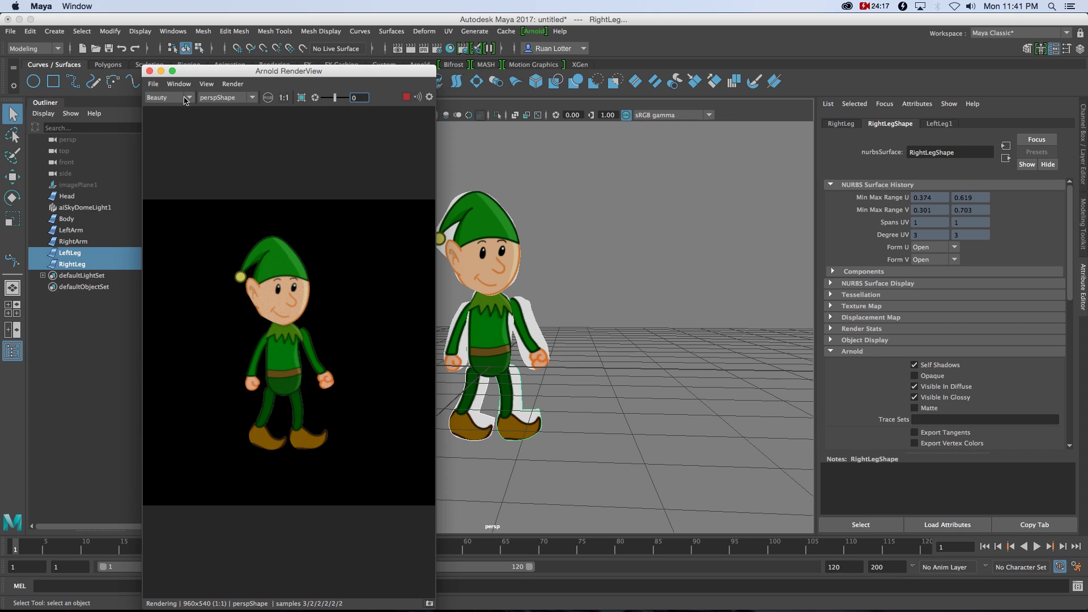
left_click(150, 71)
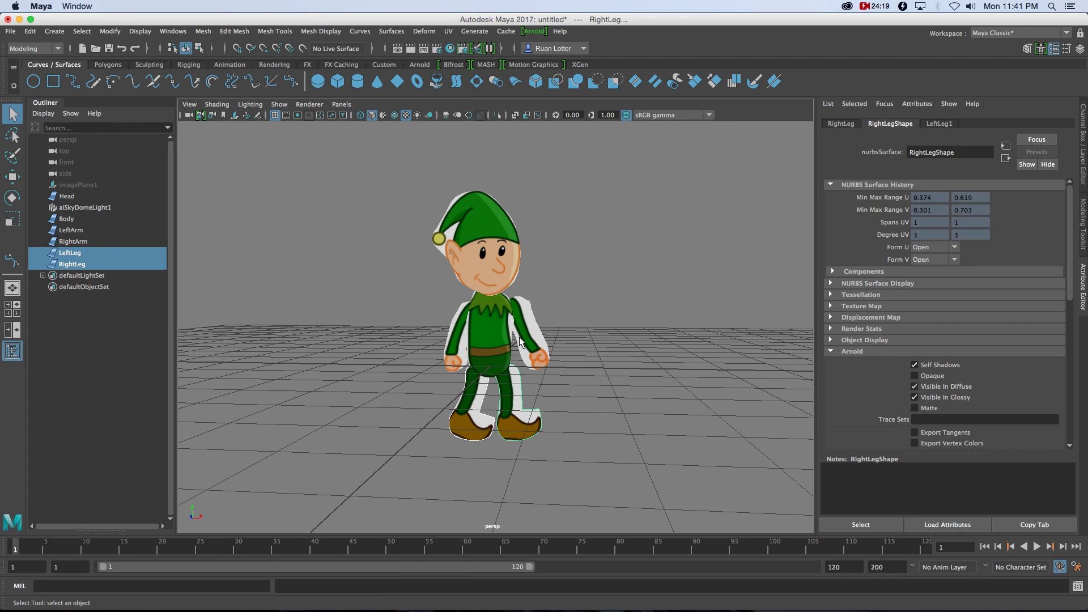
Step: Create a large polygon plane, about 13.6 units in scale, on the grid around the character
scroll(487, 349, "down", 5)
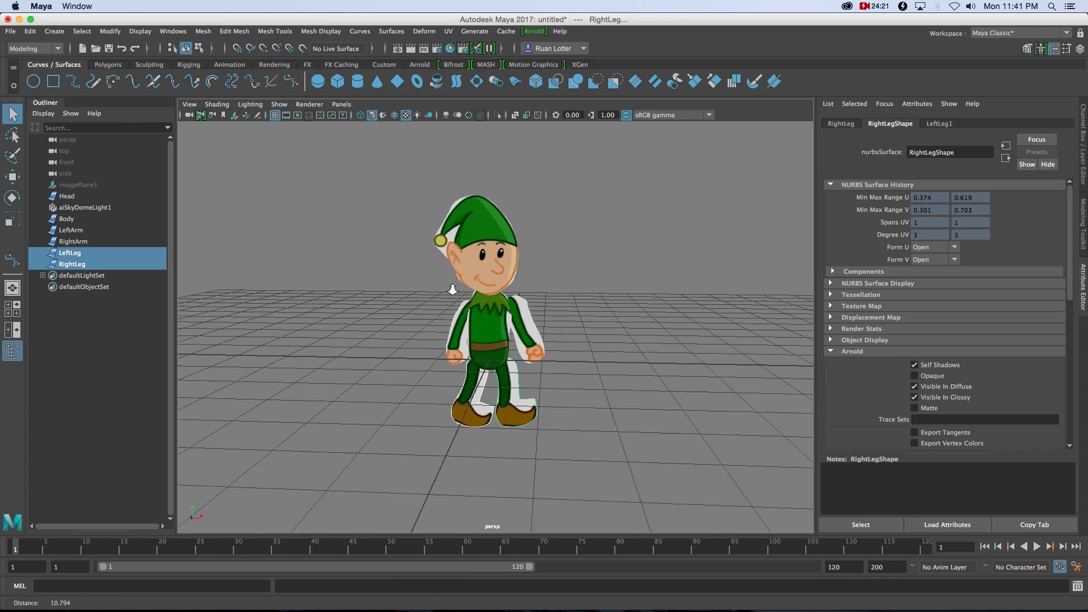
left_click_drag(436, 311, 499, 375, "alt")
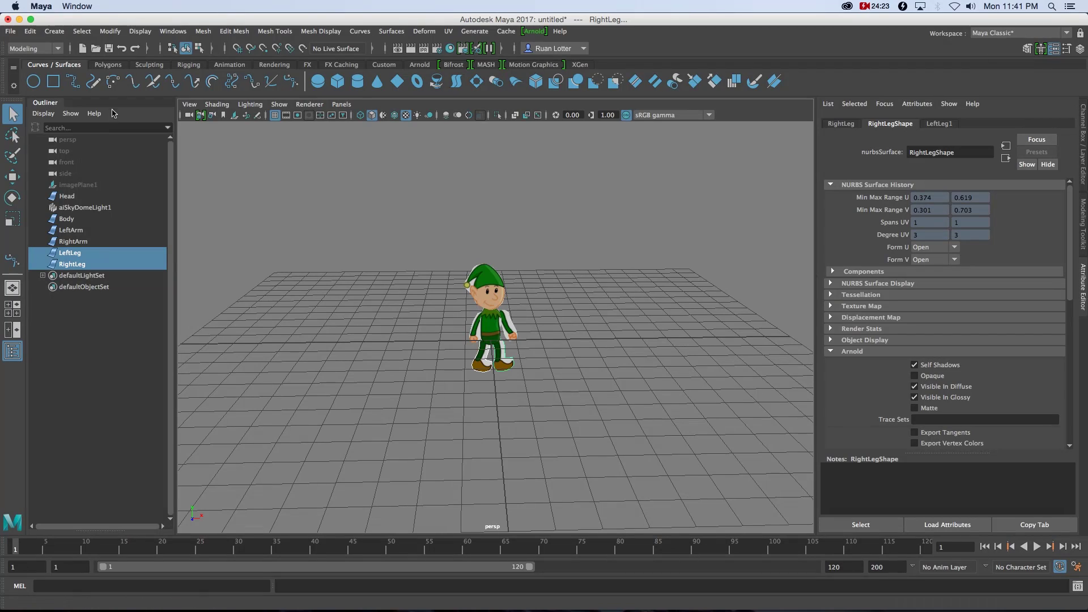
left_click(119, 64)
left_click(111, 80)
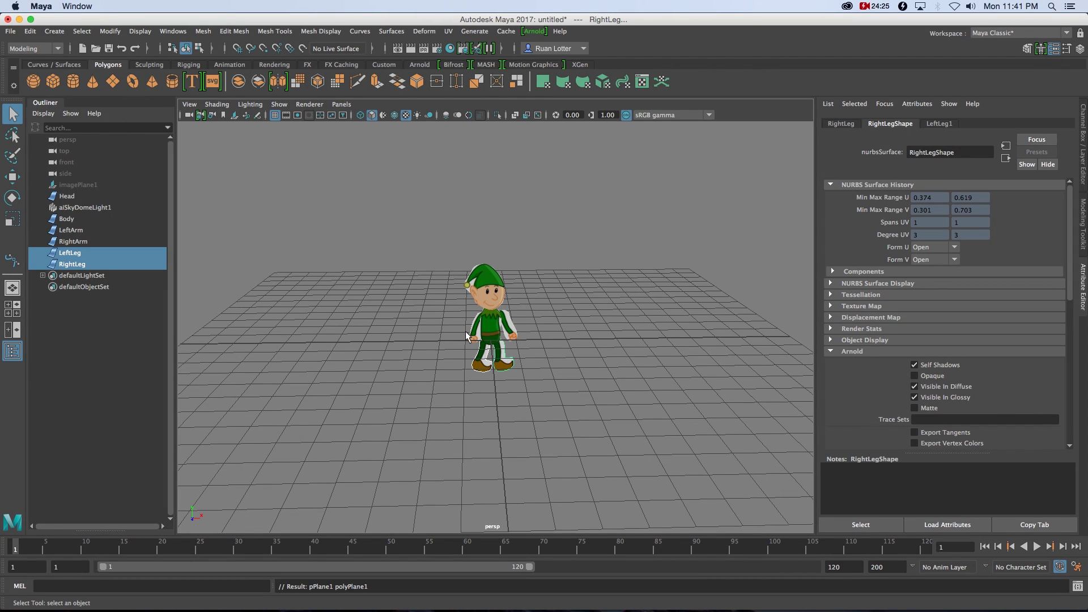
left_click_drag(376, 356, 677, 276, "alt")
Step: Stand the plane upright by setting its X rotation to 90
key("r")
key("e")
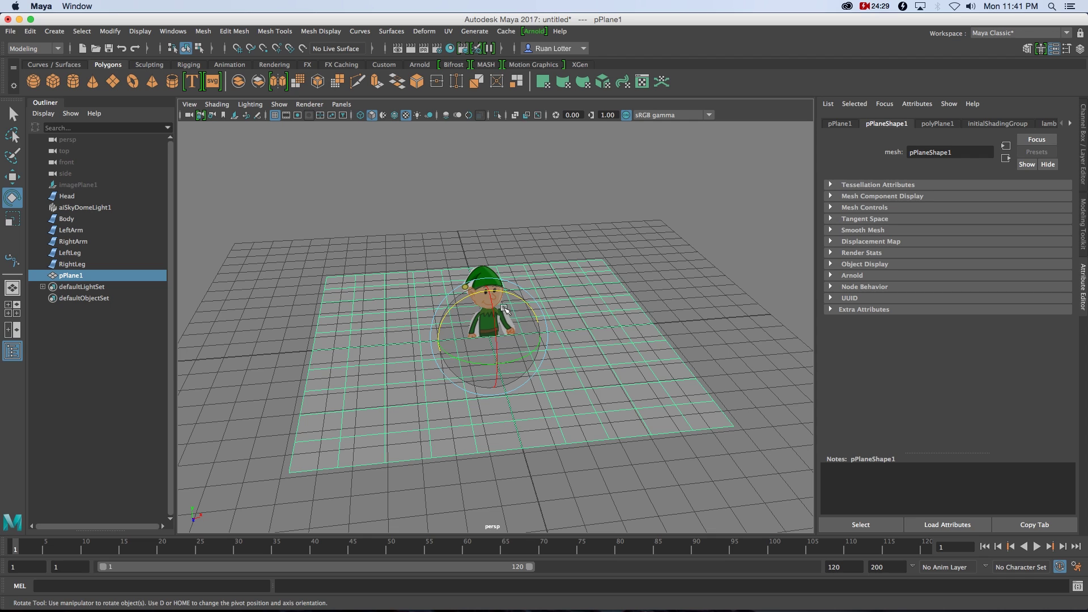
left_click_drag(495, 369, 499, 306)
left_click(840, 124)
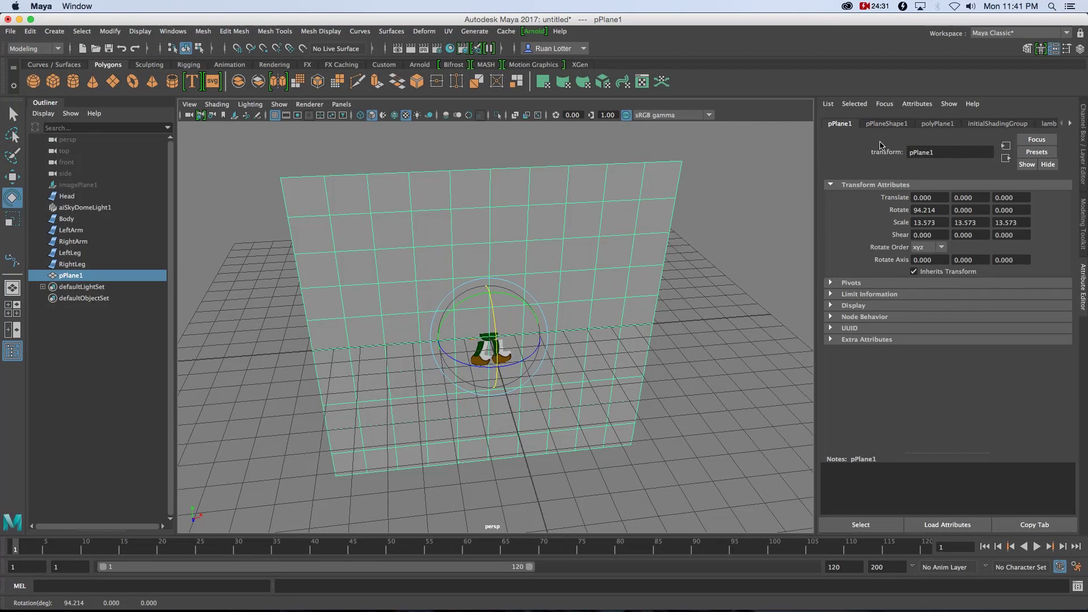
type("90")
key("Return")
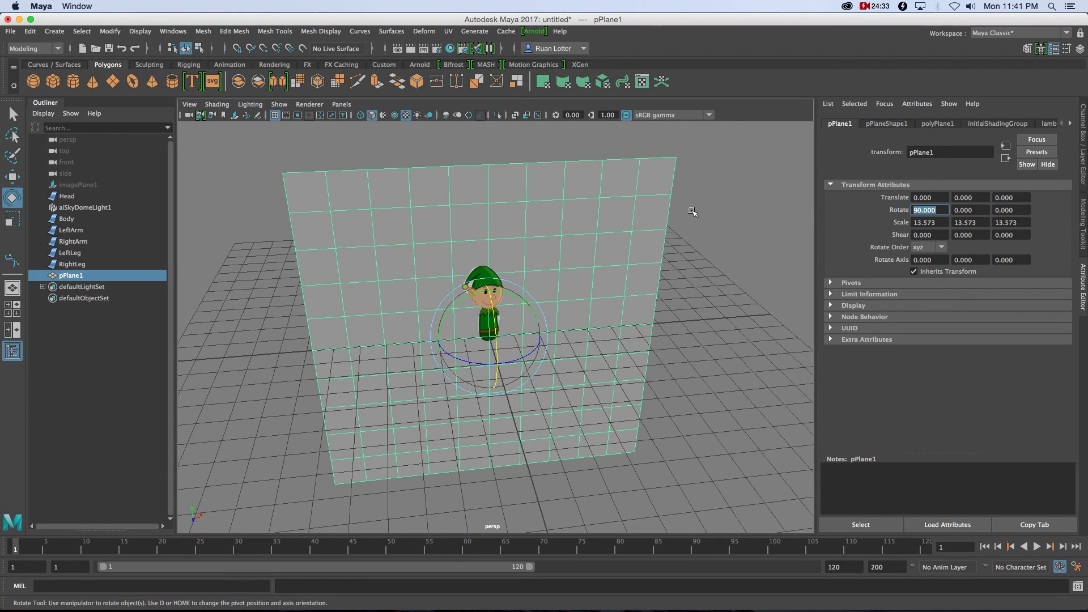
Step: Move the upright plane behind the character, to about -3.016 in Z
key("w")
left_click_drag(542, 331, 559, 385, "alt")
key("e")
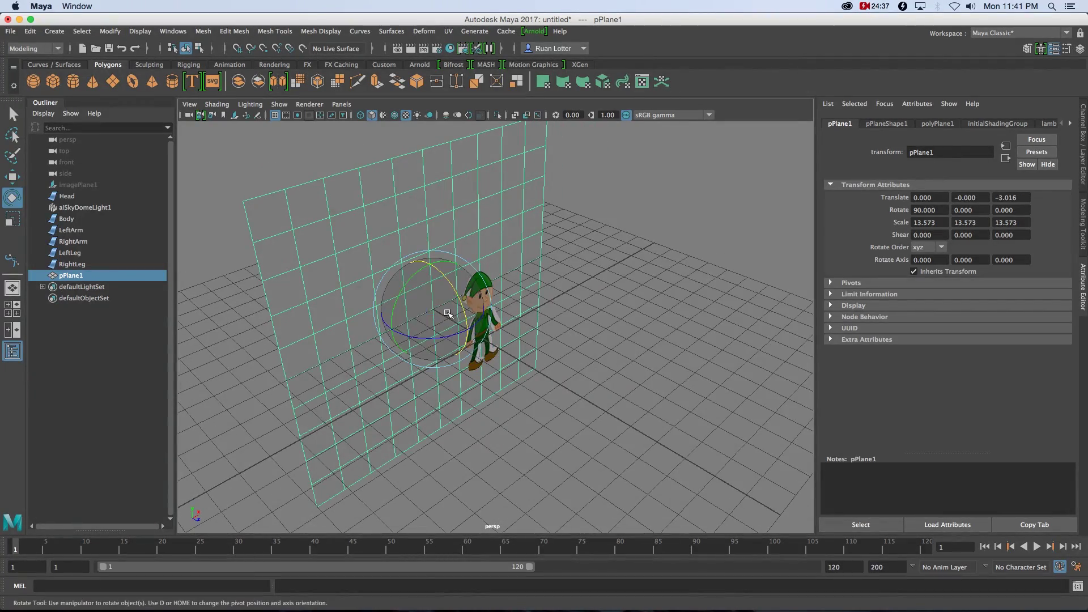
Step: Scale the plane up uniformly to about 30.8 so it fills the background behind the character
key("r")
left_click_drag(433, 310, 476, 312)
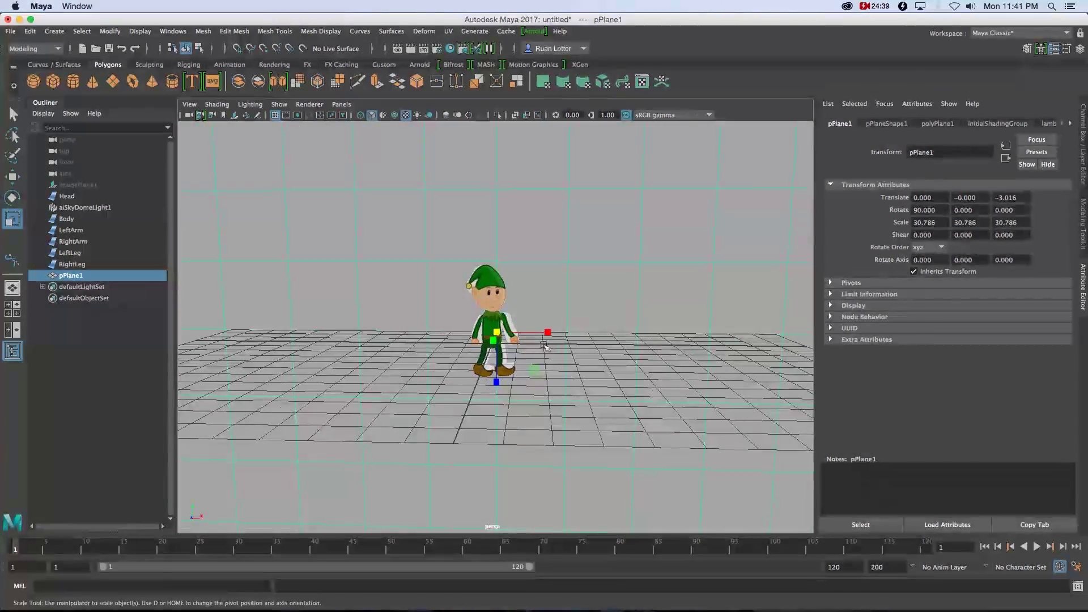
right_click_drag(544, 396, 635, 462, "alt")
Step: Render the character and its background plane with Arnold
left_click(534, 31)
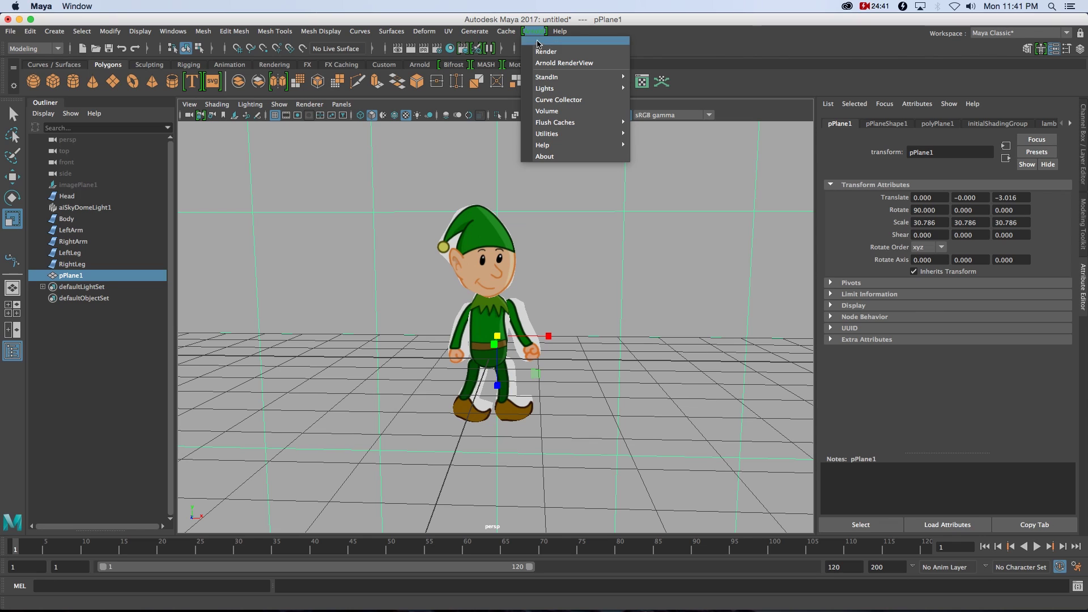
left_click(547, 52)
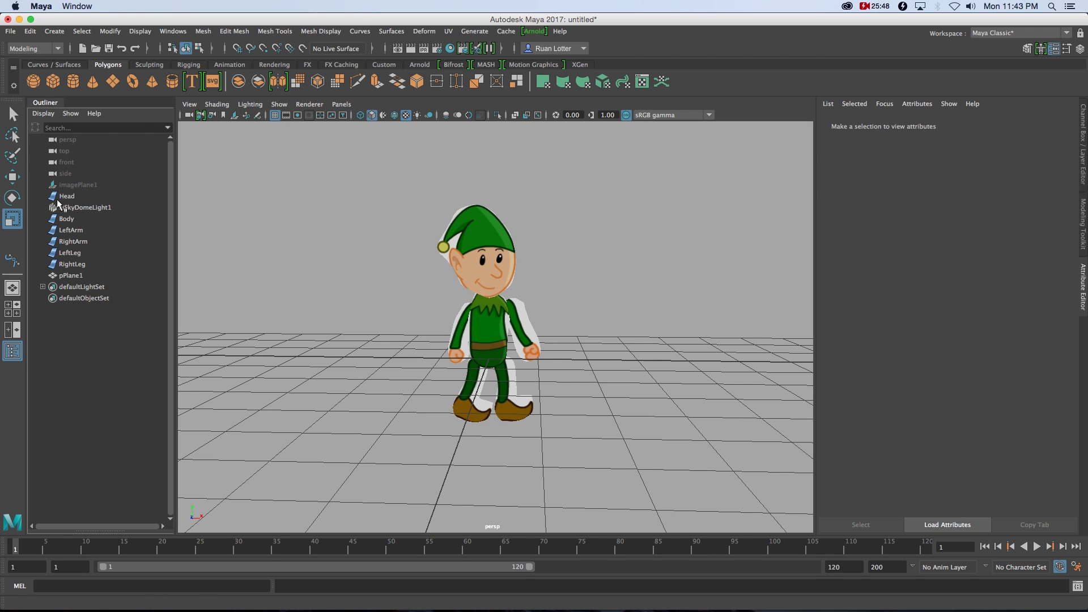
Step: Parent Head, LeftArm, RightArm, LeftLeg and RightLeg under Body, and expand the Body hierarchy
left_click(100, 220)
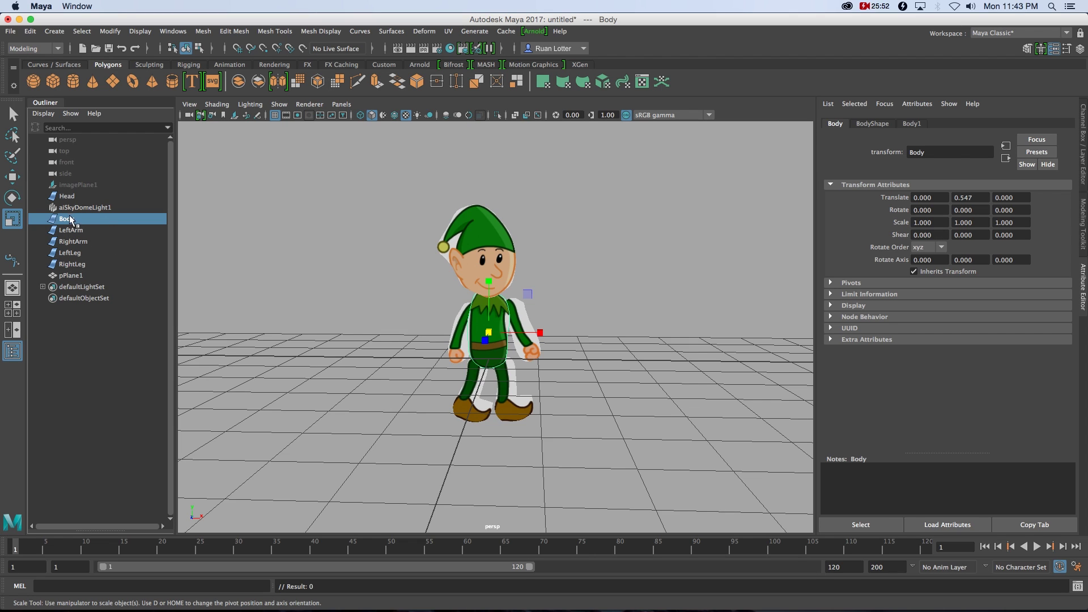
left_click(70, 325)
left_click_drag(71, 231, 85, 265)
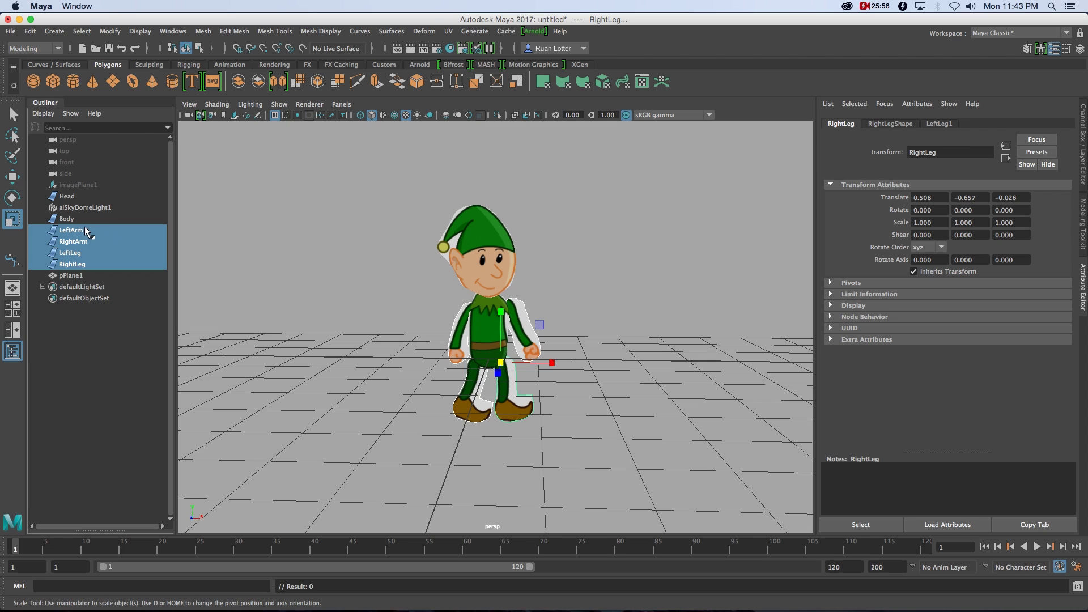
left_click(67, 198, "ctrl")
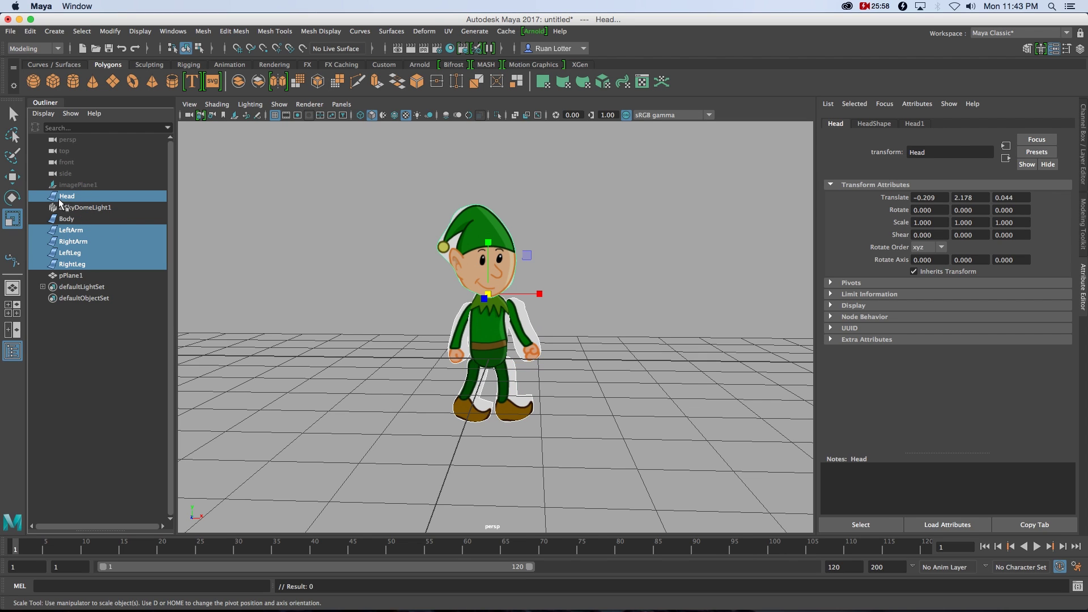
middle_click_drag(68, 200, 66, 222)
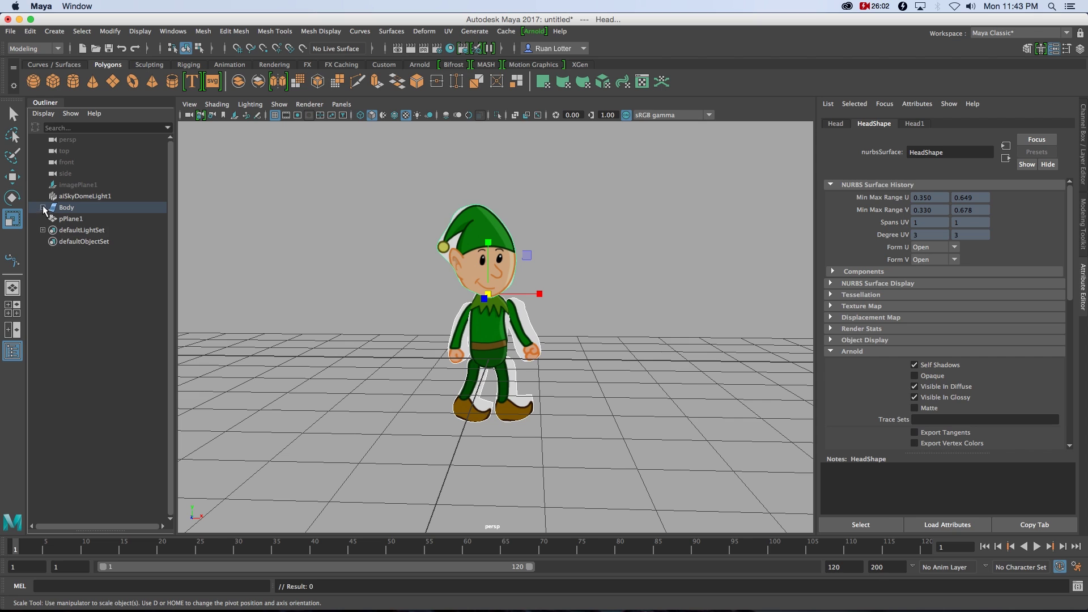
left_click(43, 207)
left_click(84, 318)
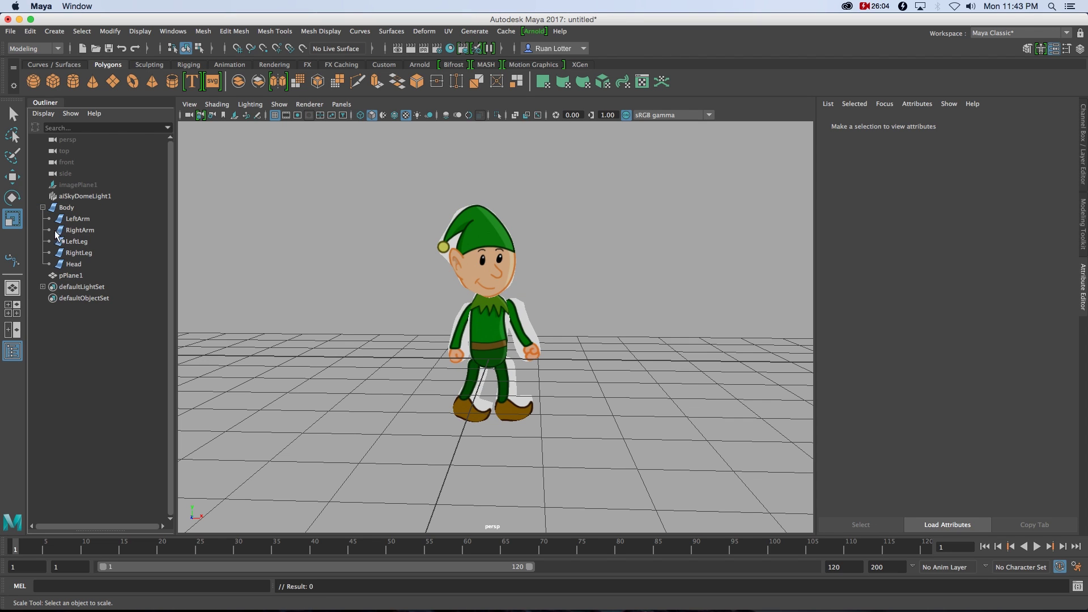
Step: Test the Body hierarchy by moving and rotating Body, and undo the changes
left_click(67, 208)
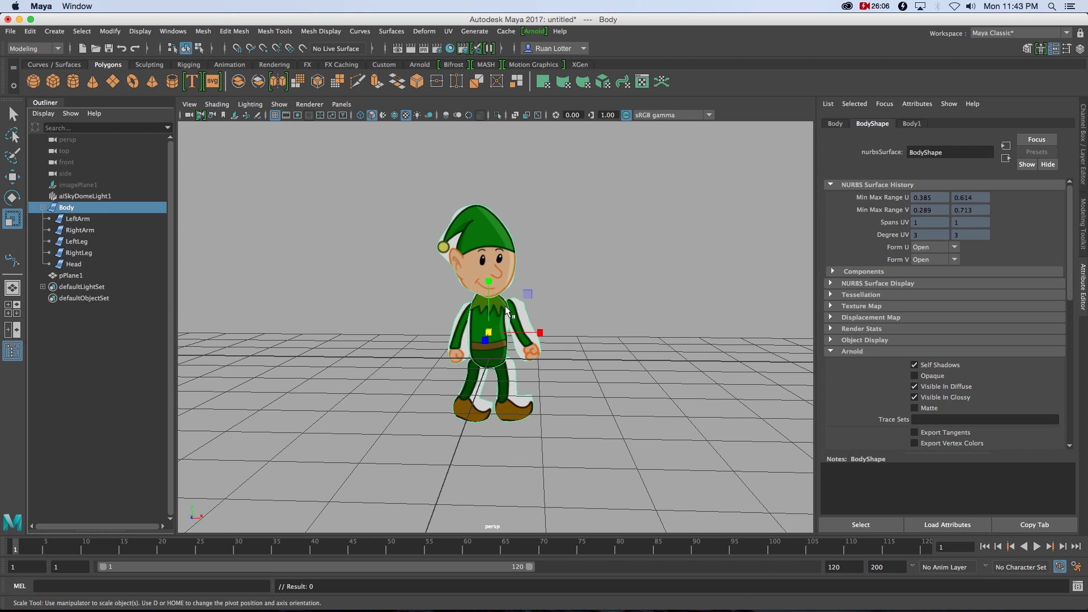
key("w")
mouse_move(537, 331)
left_mouse_down()
mouse_move(410, 331)
mouse_move(675, 332)
mouse_move(571, 312)
mouse_move(531, 321)
left_mouse_up()
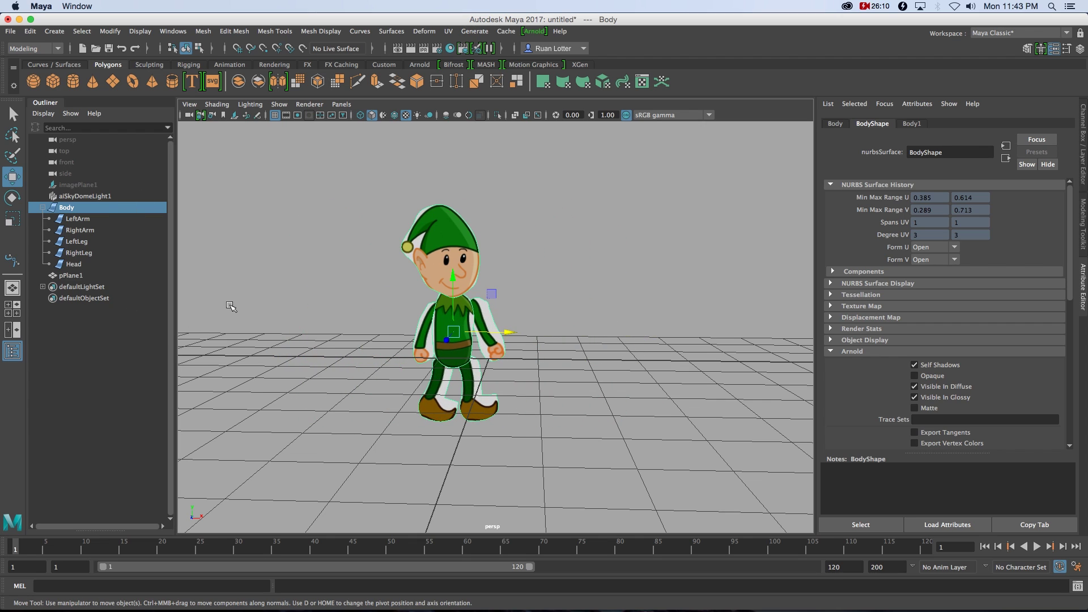
key("ctrl+z")
key("e")
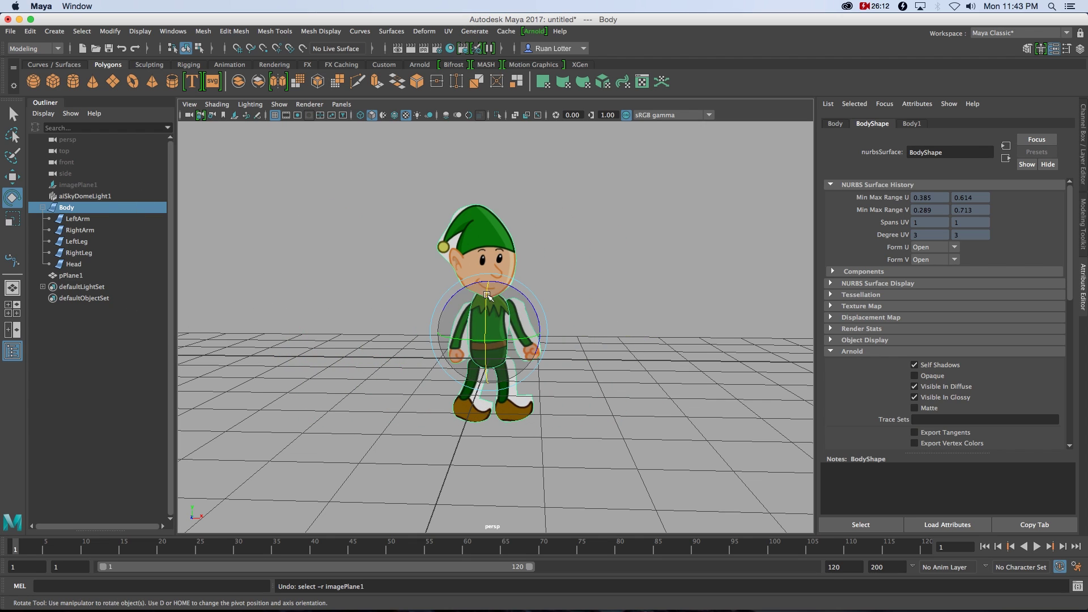
left_click_drag(524, 306, 402, 324)
left_click(402, 324)
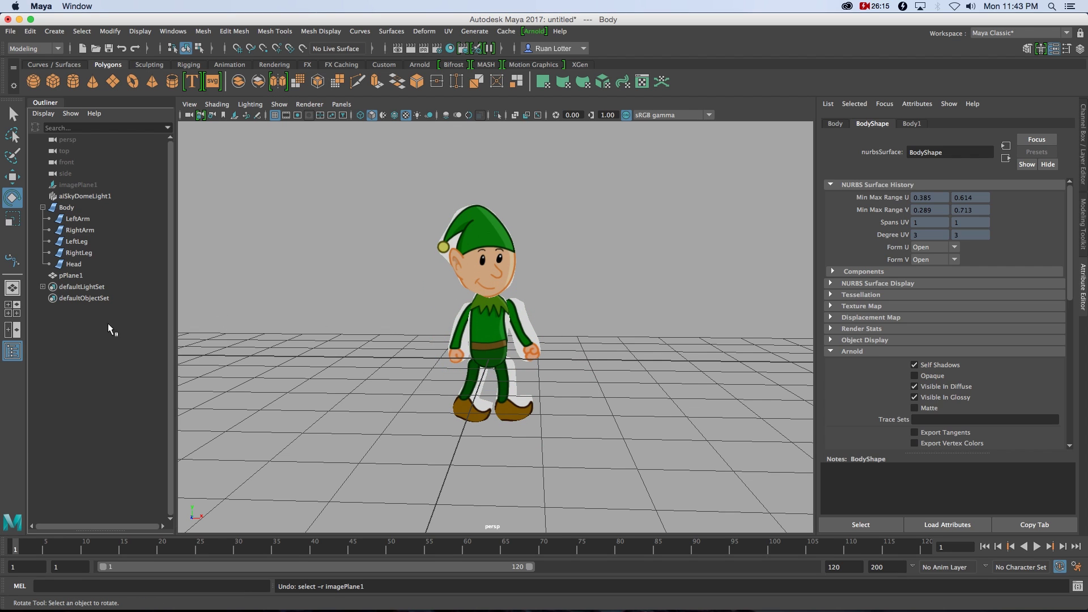
Step: Swing LeftArm outward from the body to a Z rotation of about -32.95
left_click(77, 219)
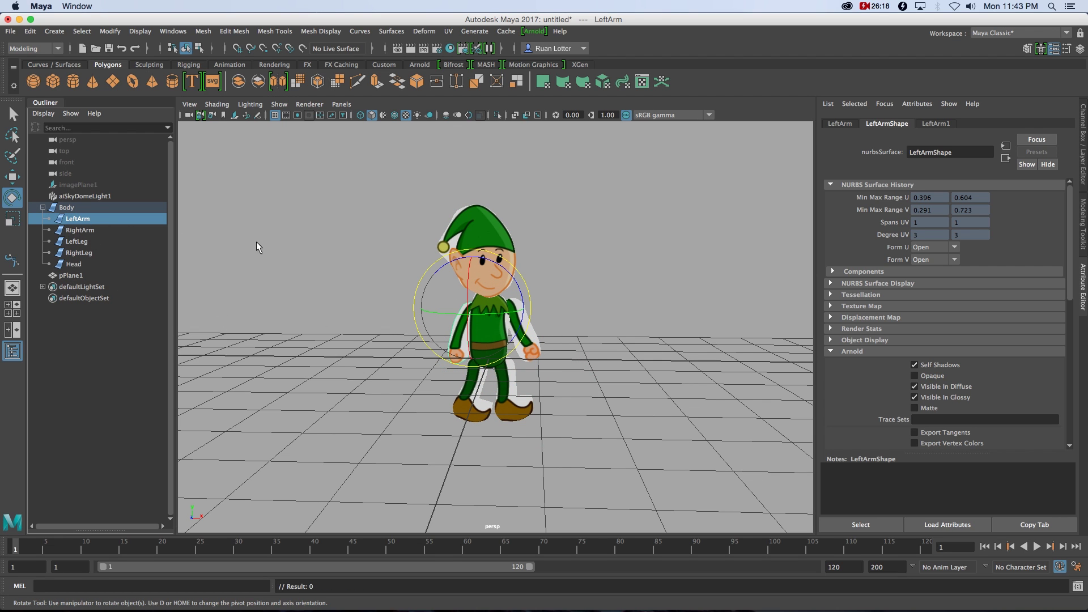
left_click_drag(391, 337, 433, 264, "alt")
left_click_drag(558, 308, 526, 314, "alt")
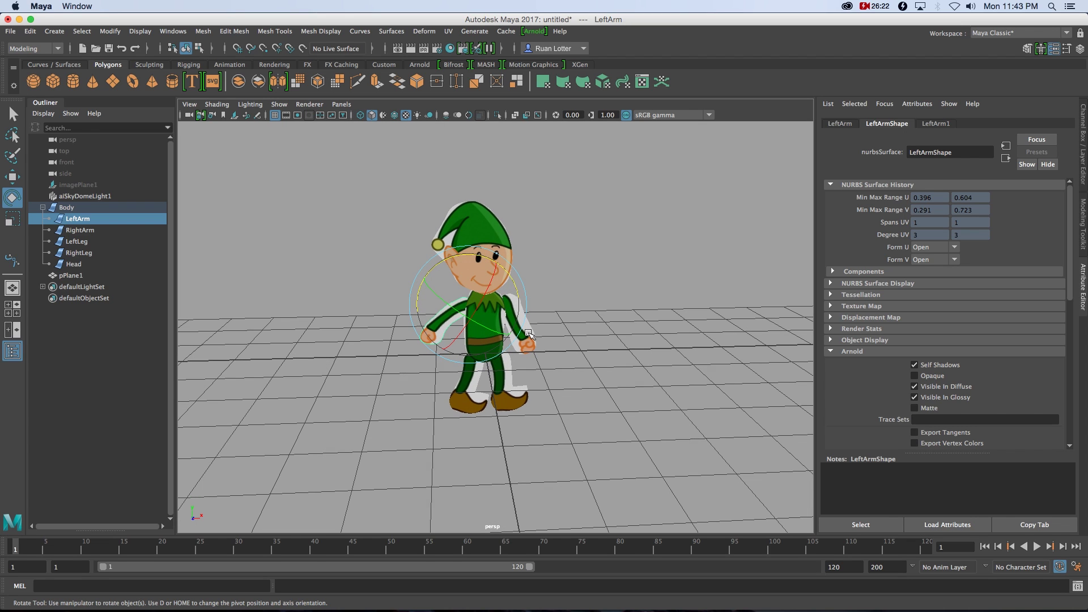
Step: Test the pivots of RightArm and Head by rotating each part, and undo each rotation
left_click(93, 232)
left_click_drag(583, 295, 528, 251, "alt")
key("super+z")
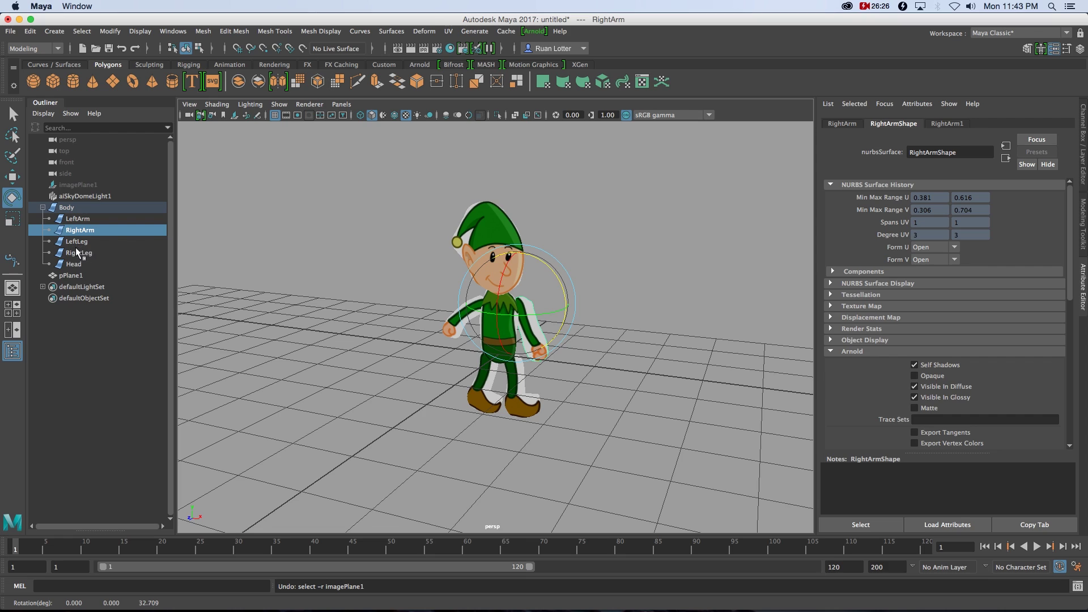
left_click(78, 266)
left_click_drag(415, 308, 455, 252, "alt")
key("super+z")
left_click_drag(567, 381, 498, 330, "alt")
right_click_drag(498, 331, 506, 384, "alt")
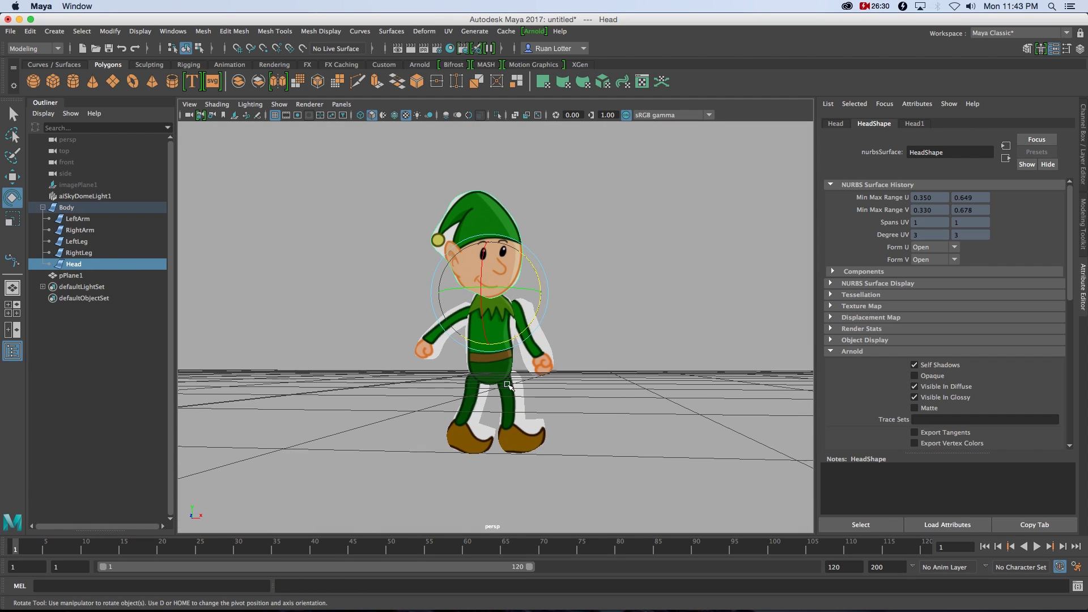
left_click_drag(476, 340, 407, 456, "alt")
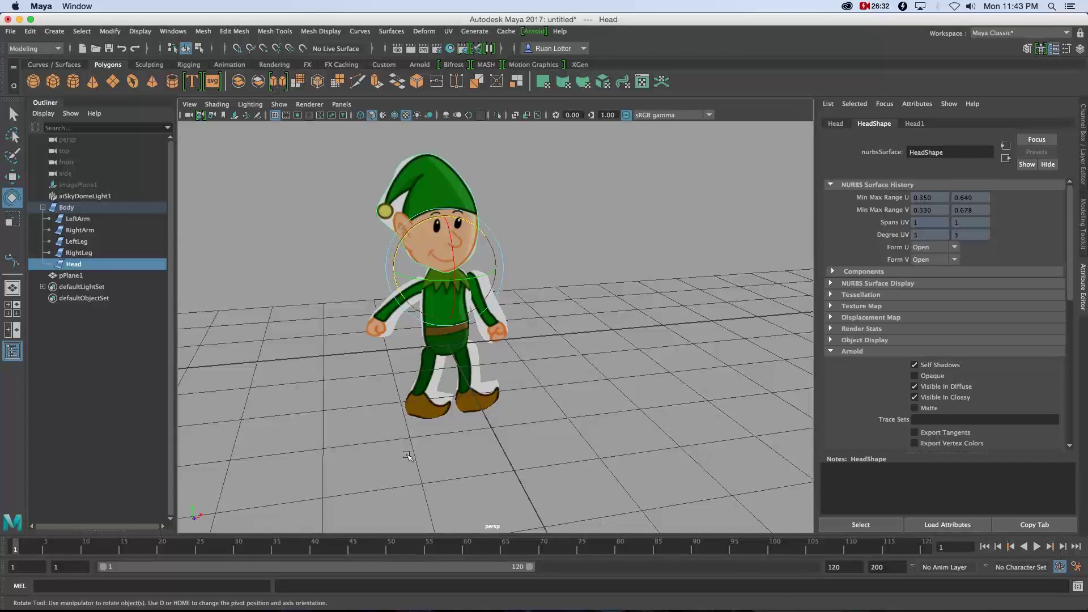
left_click(460, 460)
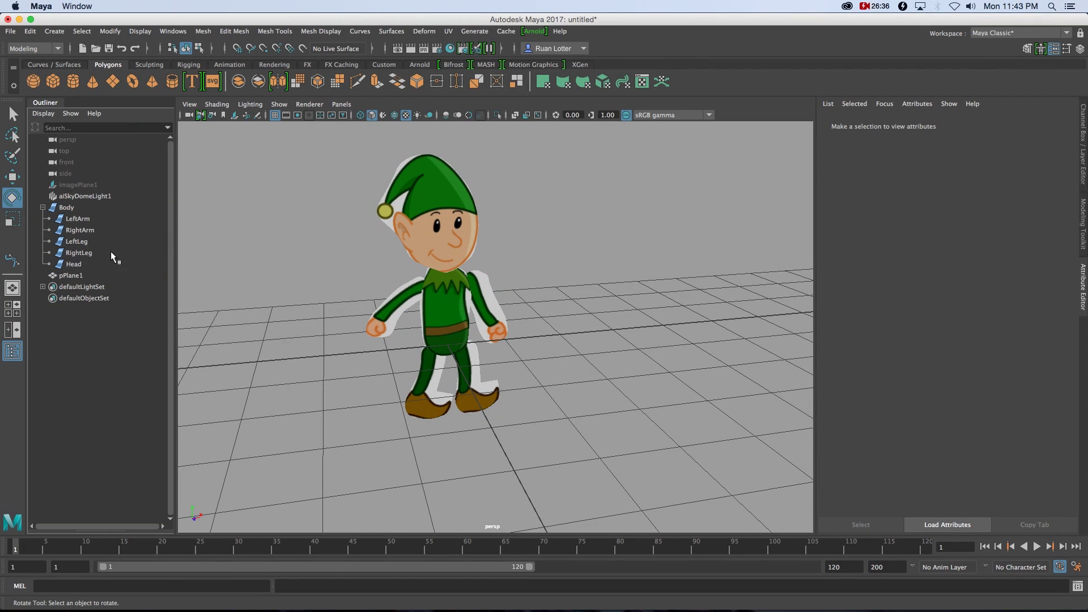
Step: Set a key on the Head's rotation at frame 1
left_click(73, 264)
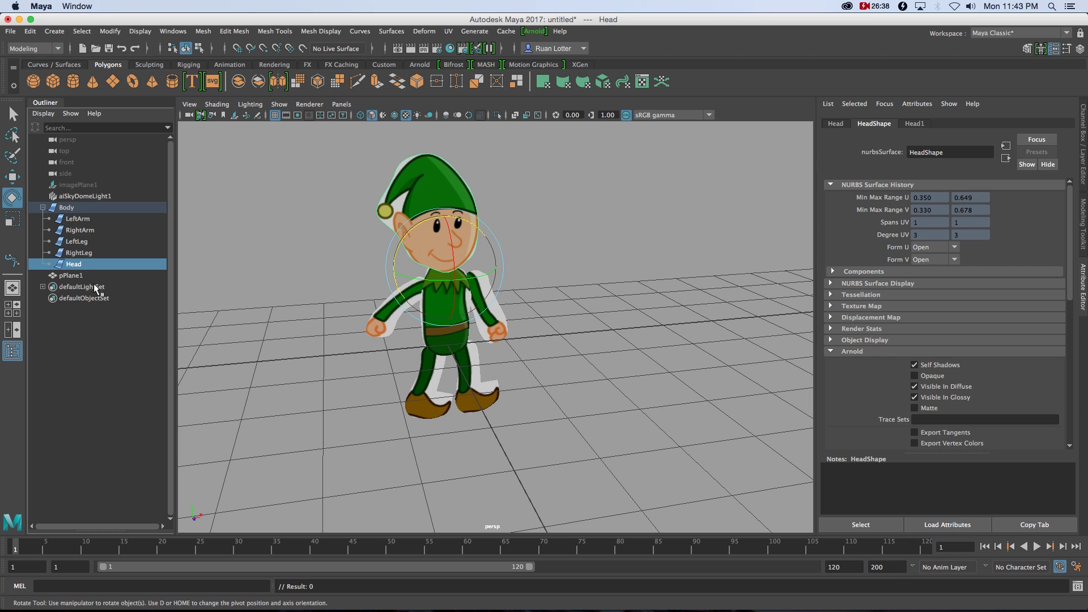
left_click_drag(561, 385, 590, 388, "alt")
left_click(837, 123)
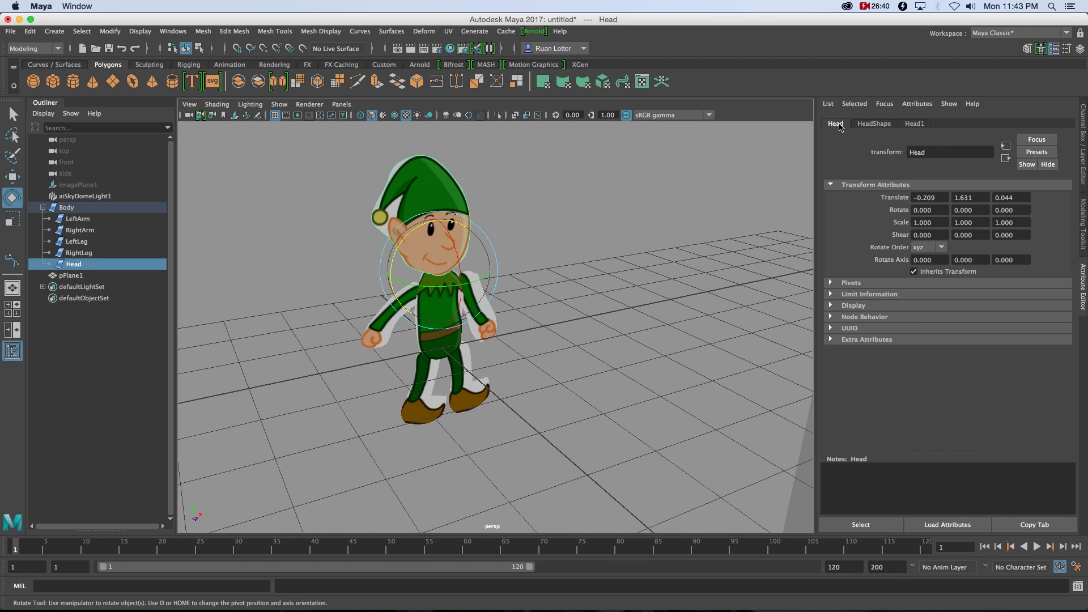
right_click(898, 212)
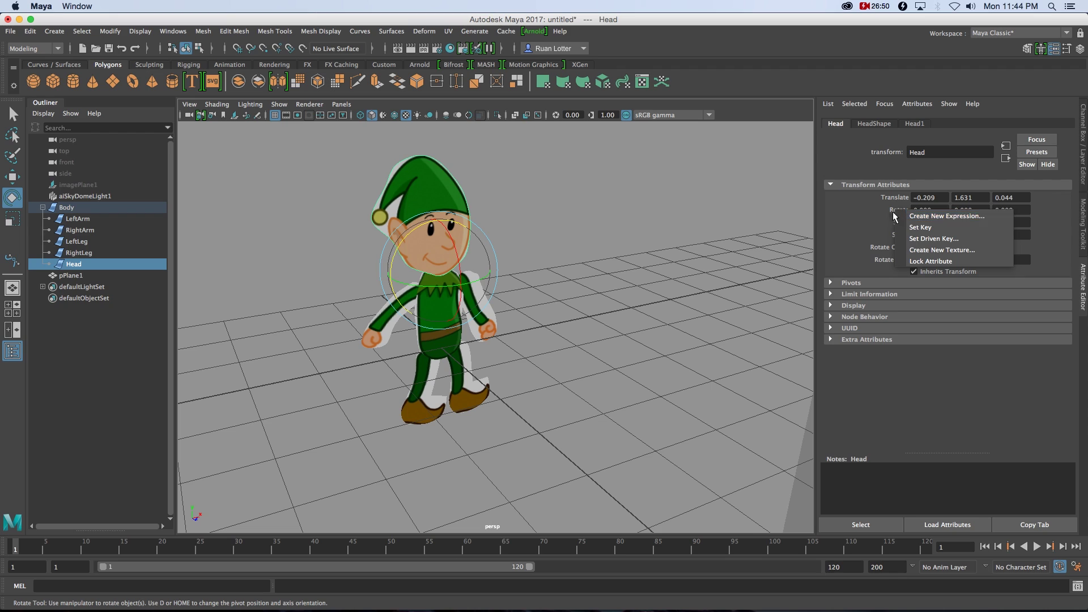
left_click(921, 228)
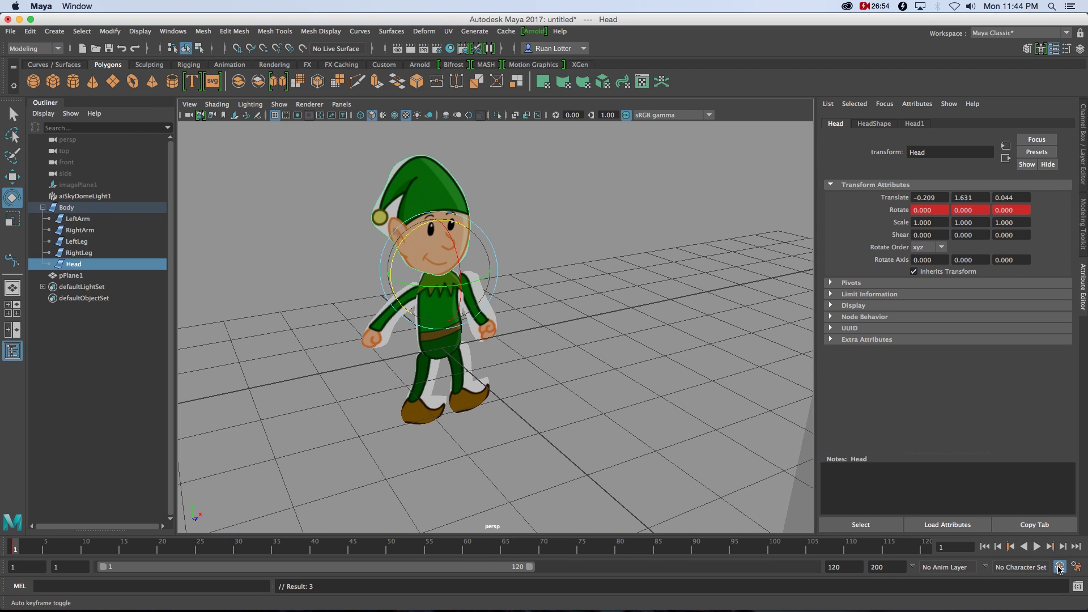
Step: Tilt the Head about Z with a key at frame 20, and key it at about -6.27 at frame 30
key("alt+v")
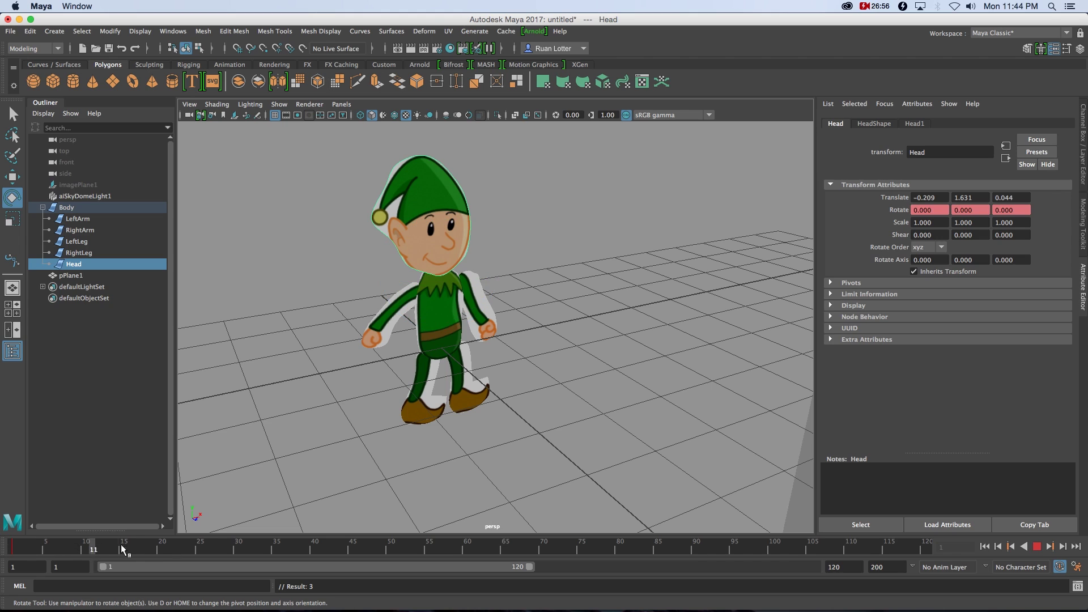
left_click(162, 550)
left_click_drag(402, 243, 392, 255)
left_click_drag(168, 549, 238, 546)
left_click_drag(411, 305, 414, 253)
key("s")
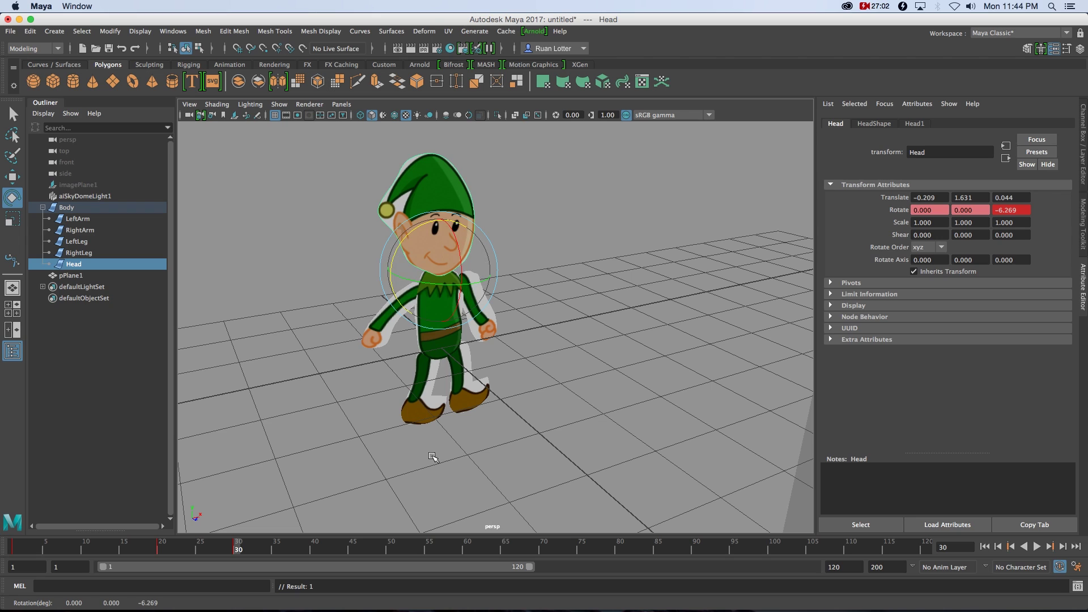
Step: Hold the Head's rotation with a key at frame 59 and tilt it with another key at about frame 83
left_click_drag(373, 548, 460, 545)
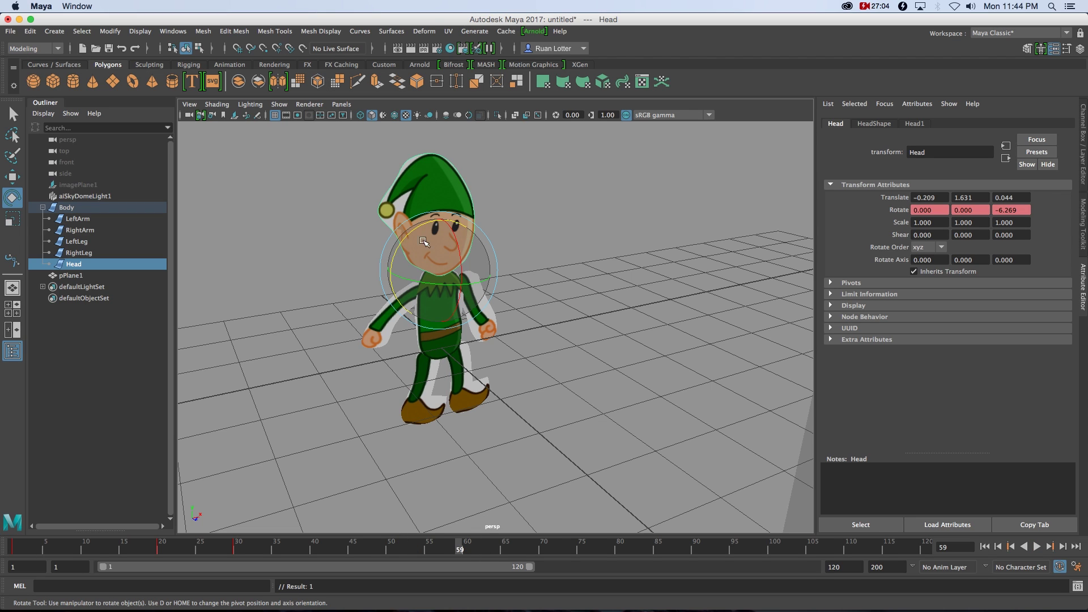
key("s")
left_click_drag(395, 254, 419, 226)
left_click(641, 546)
key("s")
Step: Key the Head's Z rotation at 0 on frame 120 and play back the head animation
left_click_drag(651, 548, 932, 544)
left_click_drag(410, 233, 396, 248)
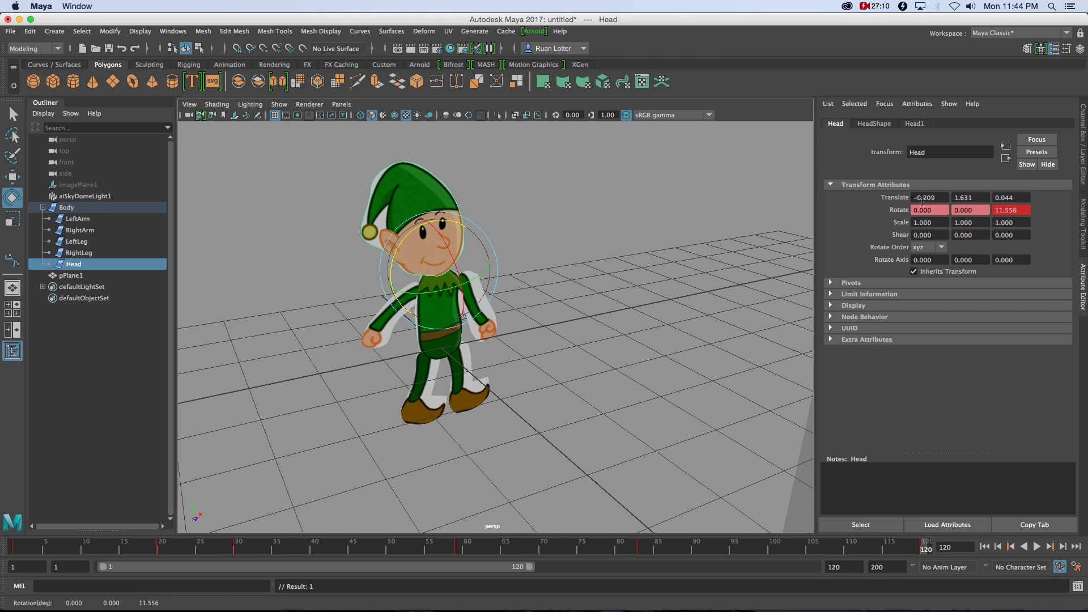
type("0")
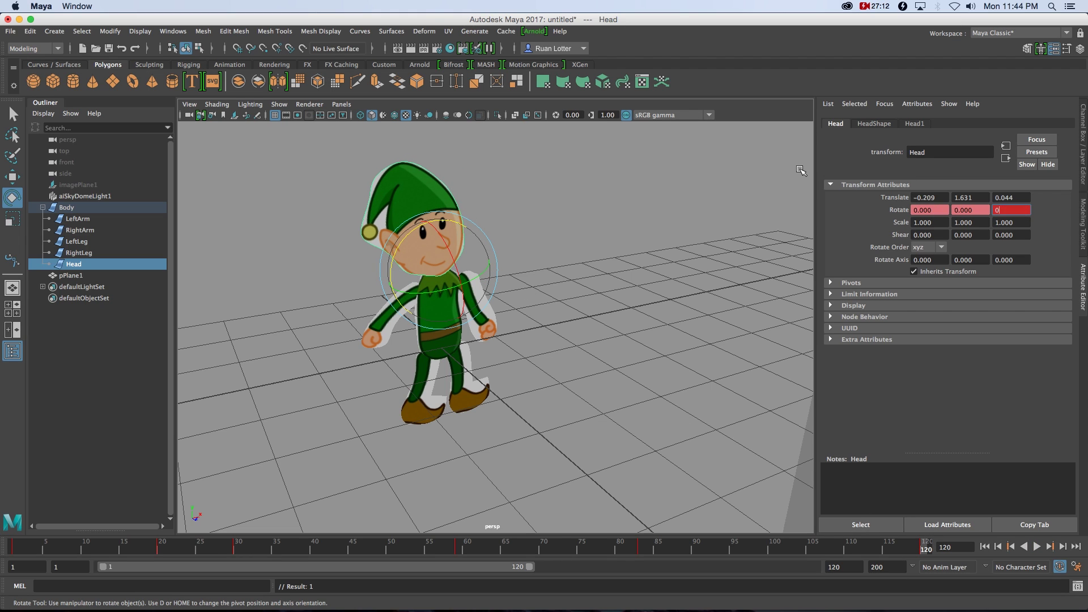
key("Return")
left_click_drag(900, 544, 856, 541)
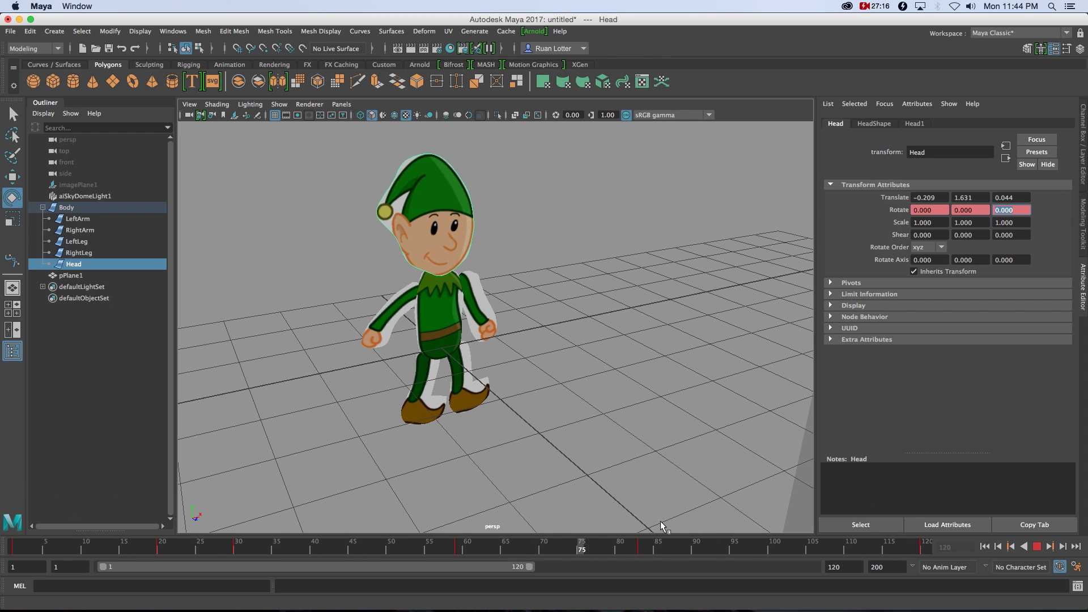
key("alt+v")
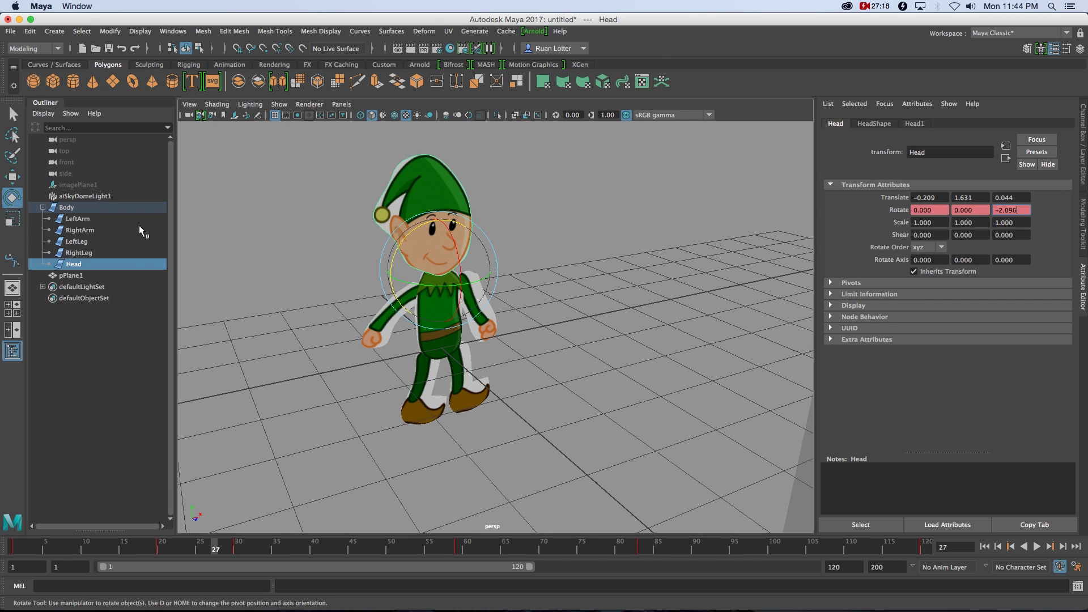
Step: Set a key on LeftArm's rotation at frame 1
left_click(380, 326)
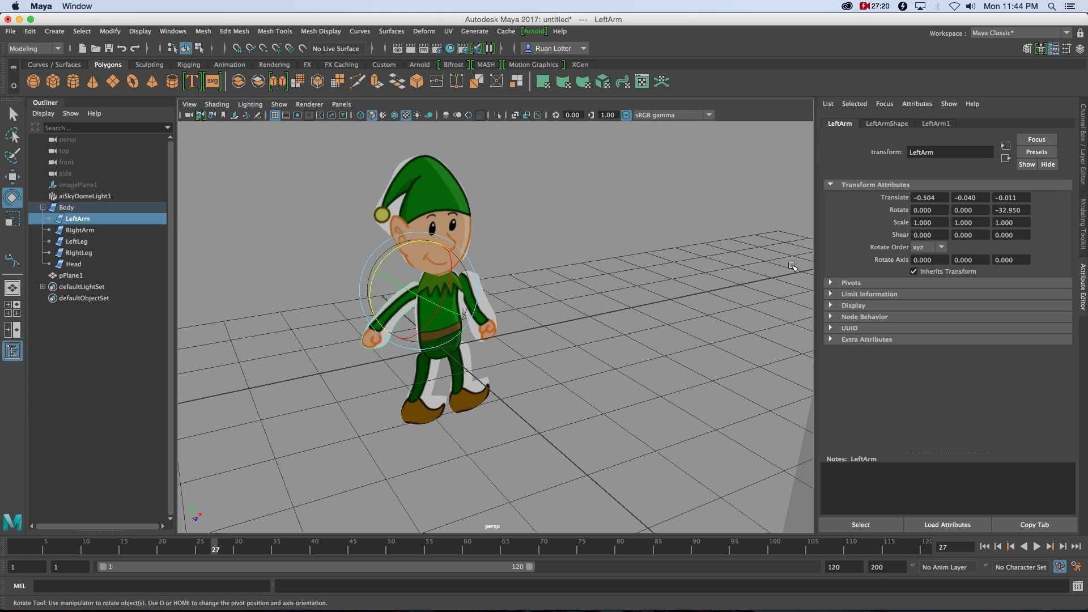
key("alt+shift+v")
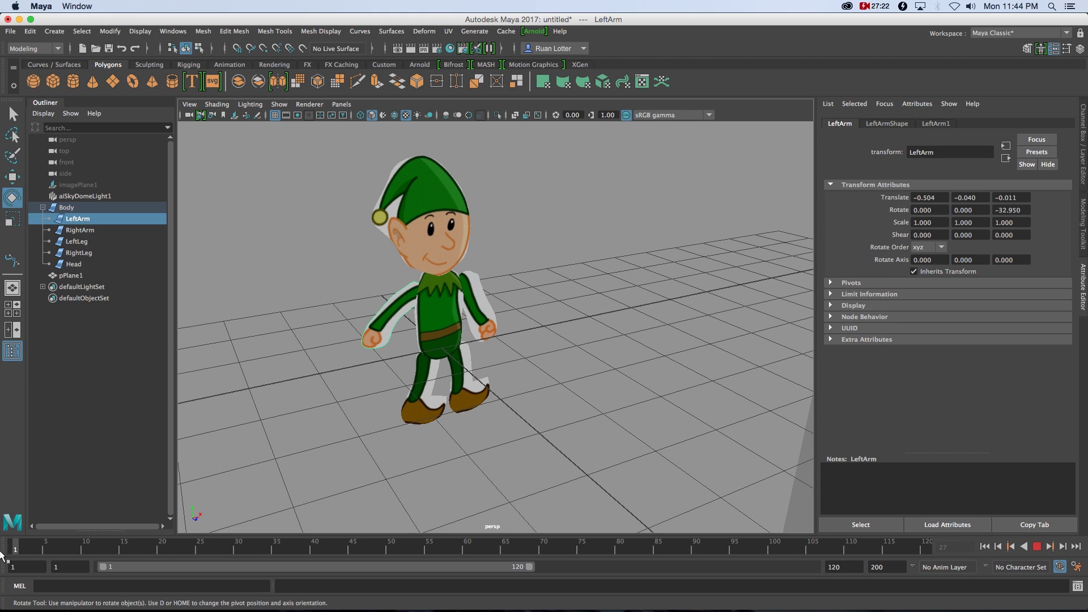
right_click(900, 215)
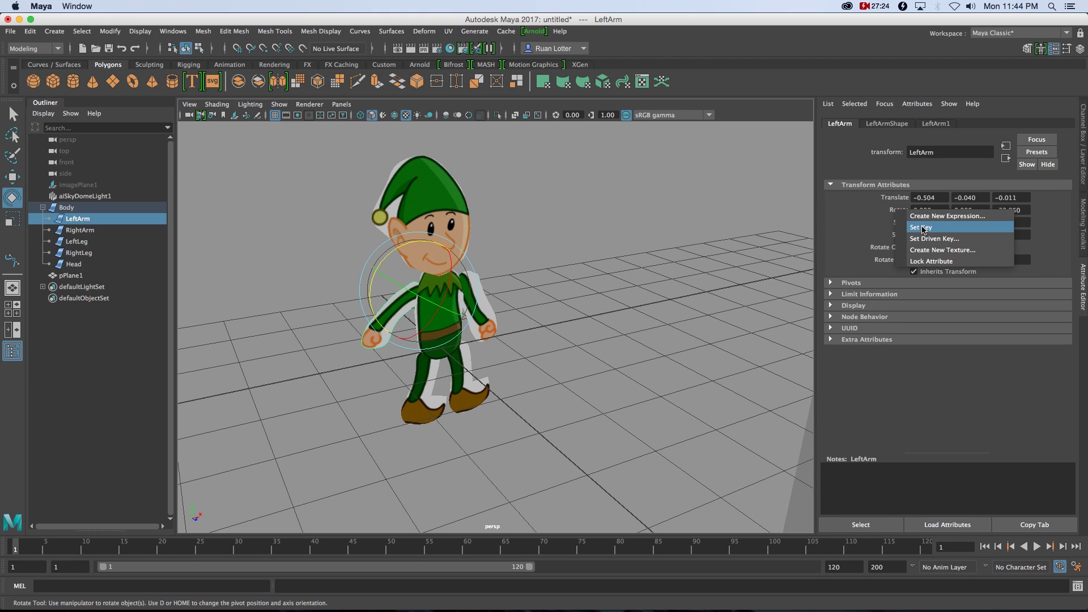
left_click(906, 229)
Step: Animate LeftArm swinging about Z with keys at about frames 35, 54, 74 and 101, using about -18.73 at frame 101
left_click_drag(76, 548, 275, 546)
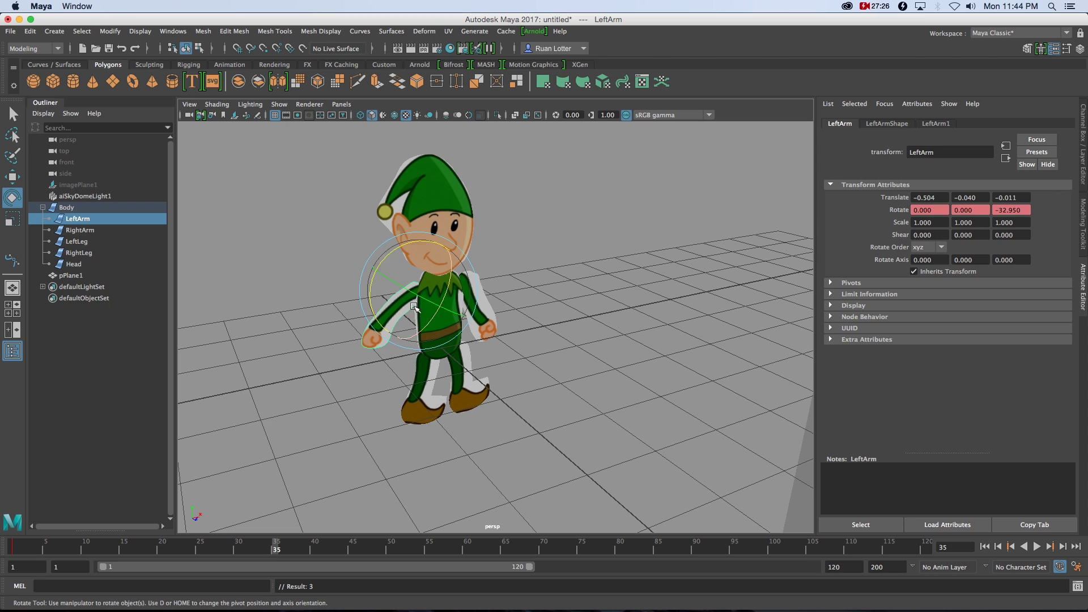
left_click_drag(386, 259, 410, 241)
left_click_drag(319, 544, 421, 546)
left_click_drag(381, 261, 371, 296)
left_click_drag(481, 545, 574, 547)
left_click_drag(369, 294, 375, 318)
left_click_drag(612, 549, 782, 546)
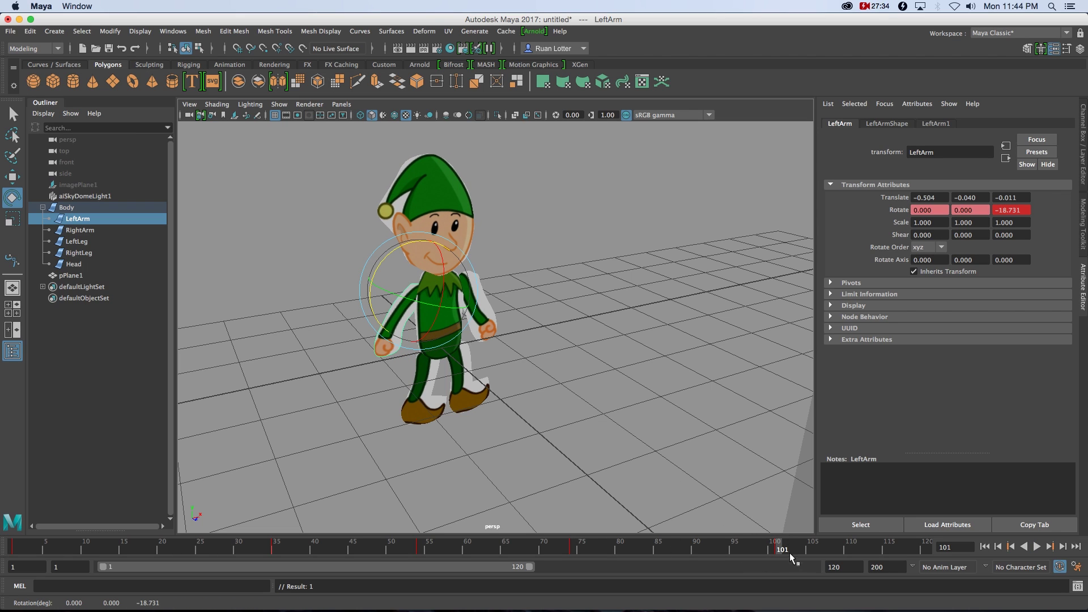
Step: Key LeftArm's Z rotation at about -37.97 on frame 120 and play the animation from frame 1
left_click_drag(789, 554, 973, 539)
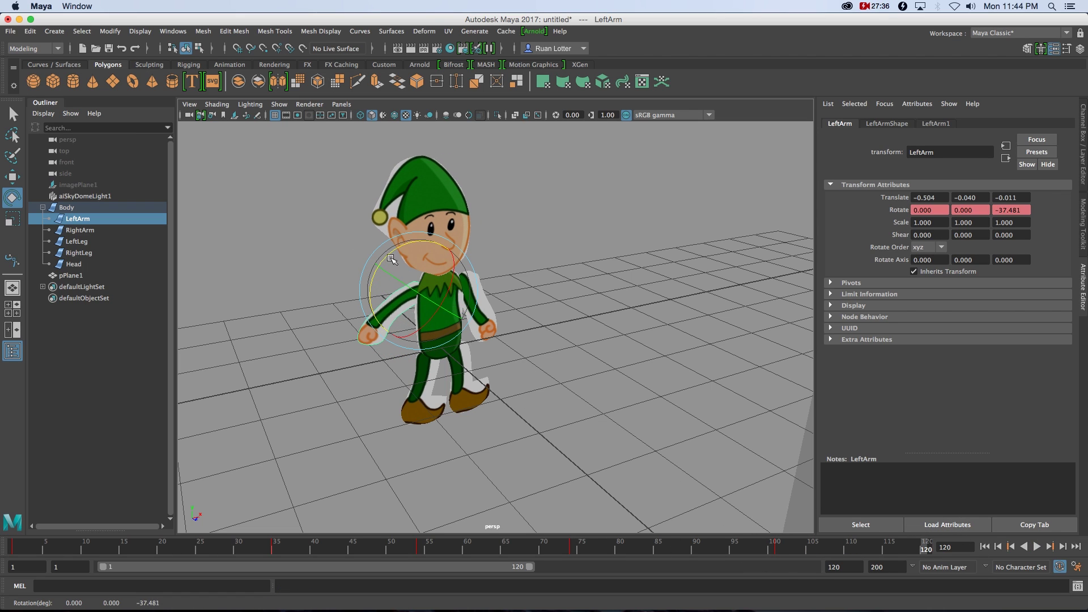
key("alt+v")
left_click_drag(652, 546, 2, 486)
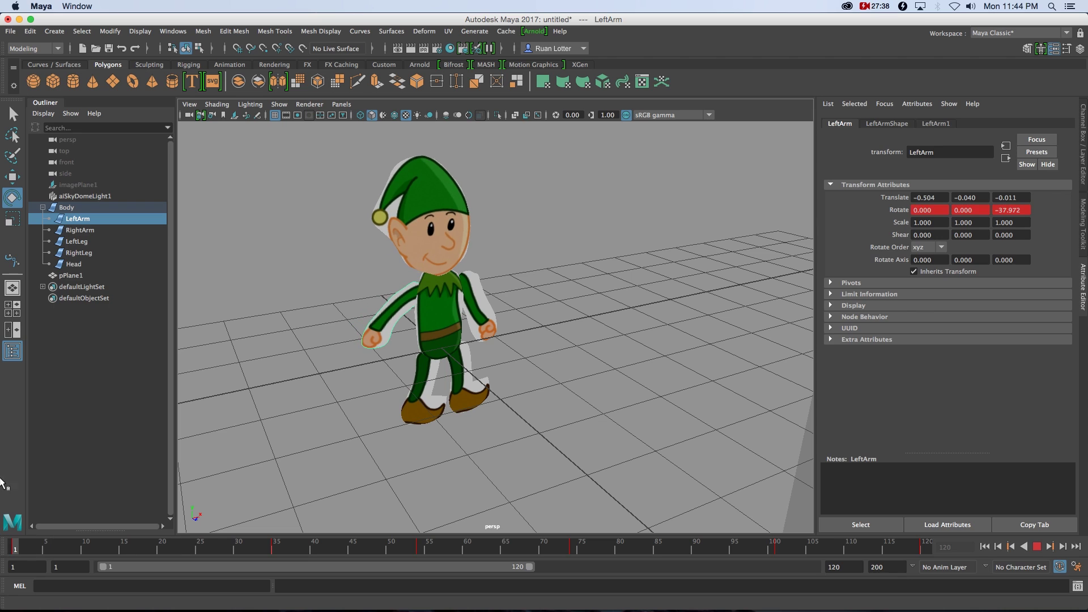
Step: Set a key on RightLeg's rotation at frame 1
left_click(475, 347)
left_click(466, 381)
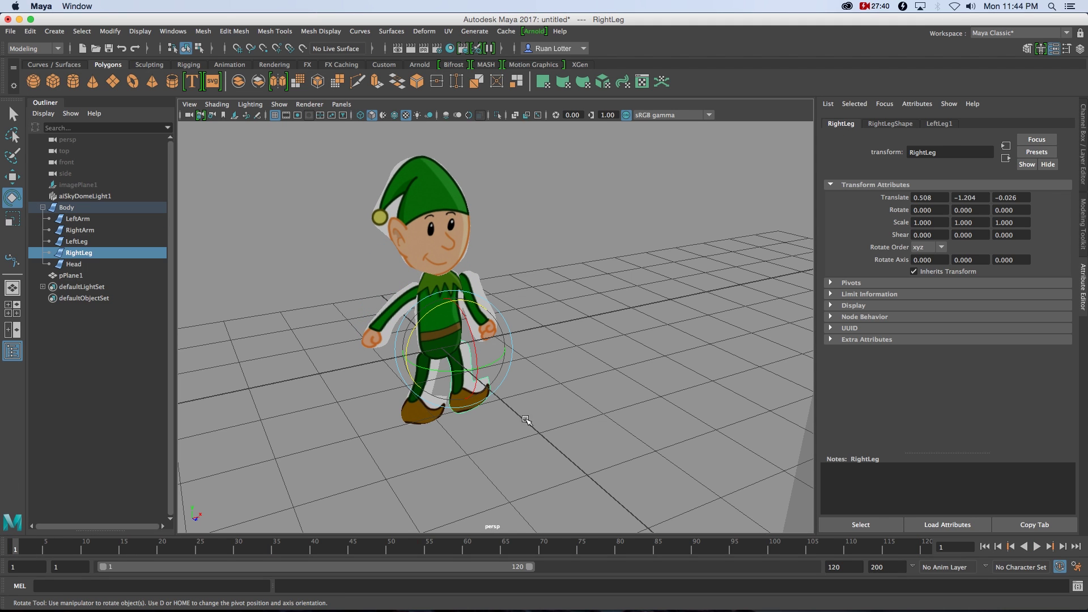
left_click_drag(549, 439, 791, 264, "alt")
right_click(903, 210)
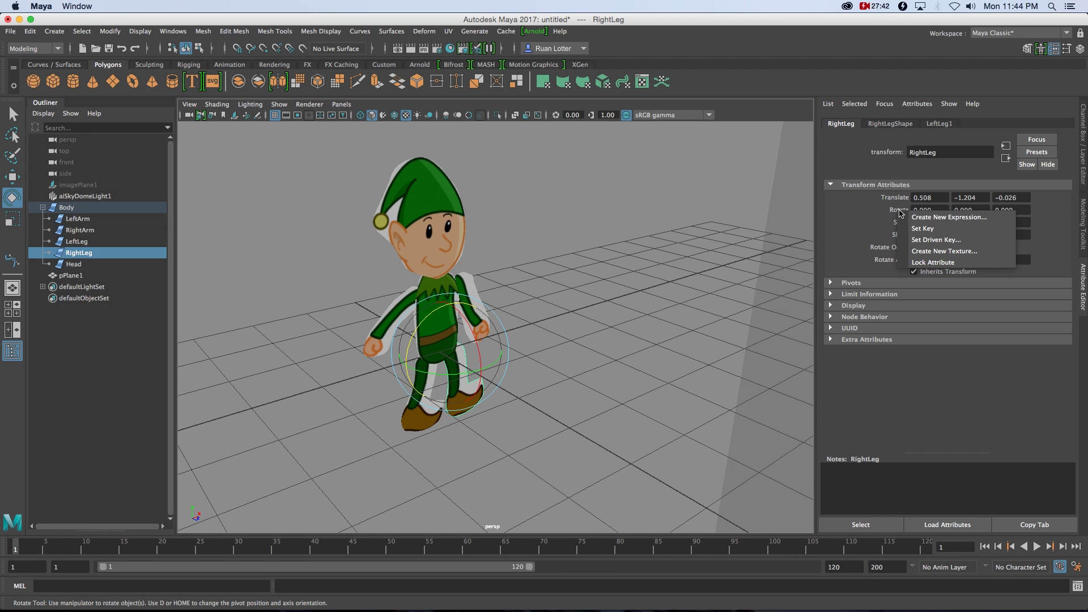
left_click(923, 223)
Step: Animate RightLeg swinging about Z with keys at frame 49, about frame 68 and frame 117, using about 24.085 at frame 68 and 9.391 at frame 117
left_click_drag(153, 549, 383, 547)
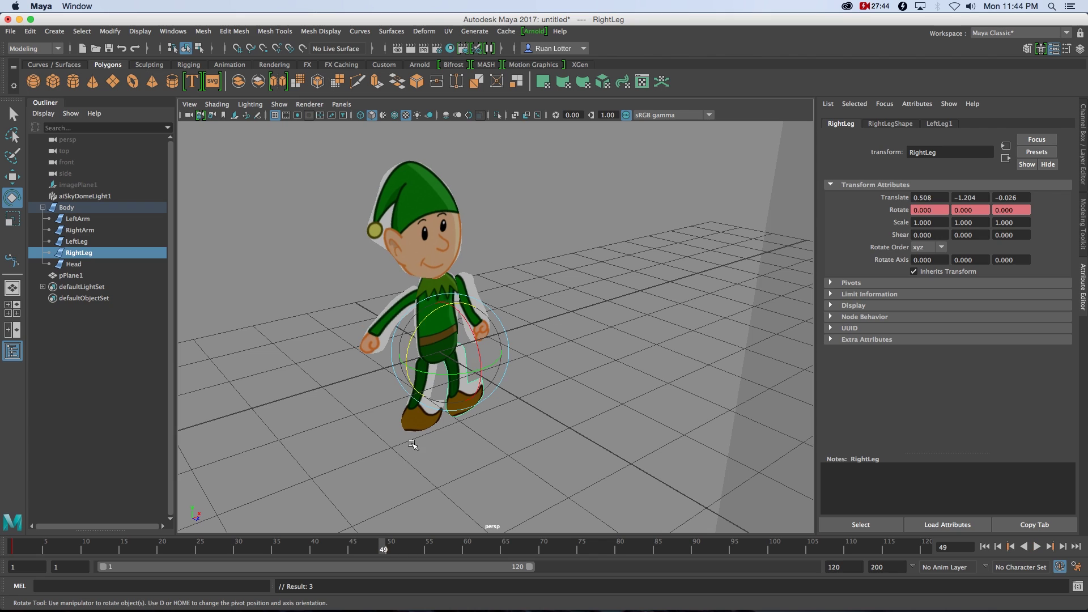
left_click_drag(417, 340, 430, 311)
left_click_drag(543, 548, 903, 536)
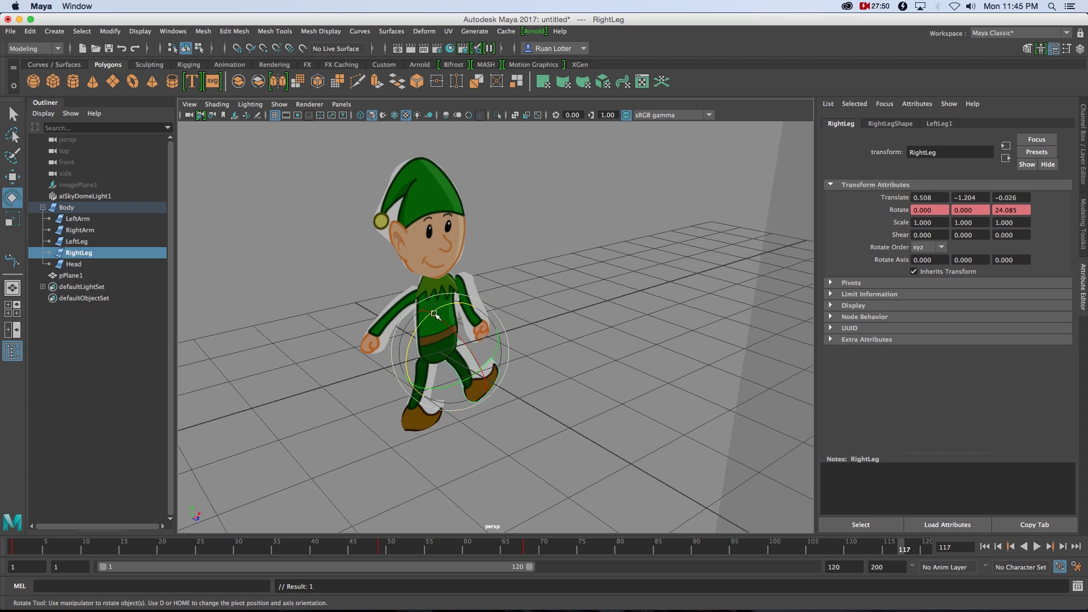
left_click_drag(412, 330, 426, 315)
key("q")
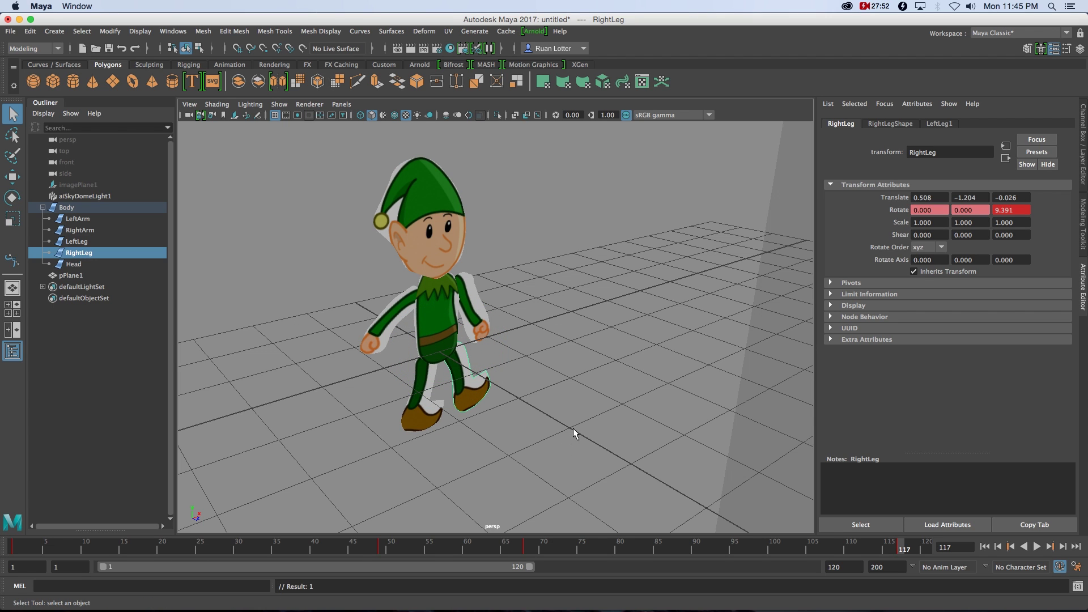
Step: Deselect the leg and play back the combined head, arm and leg animation from frame 1
left_click(589, 428)
left_click_drag(595, 425, 561, 438, "alt")
left_click(19, 545)
key("alt+v")
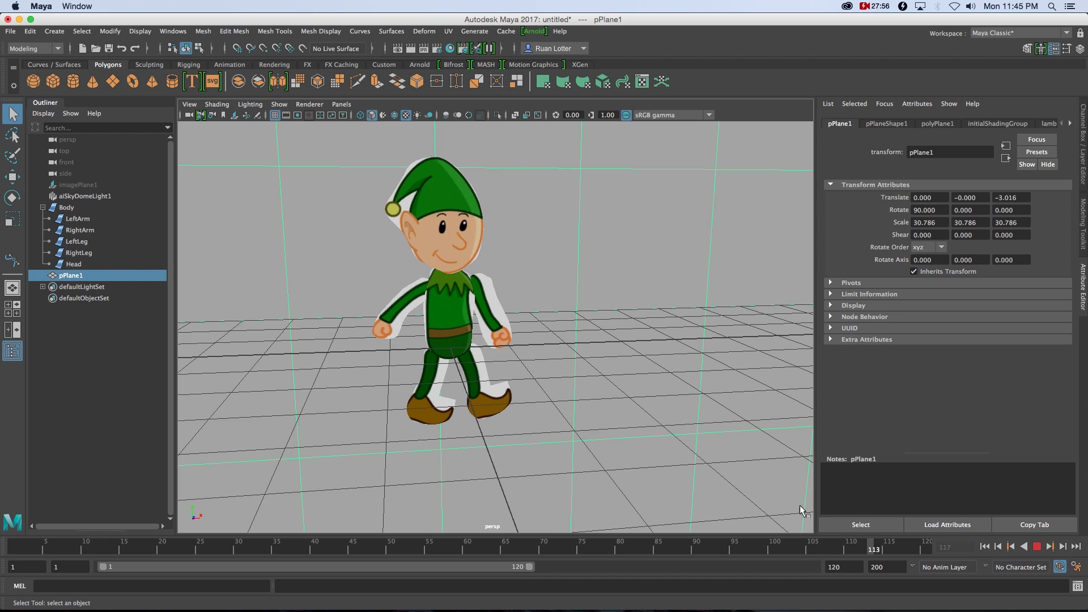
key("Escape")
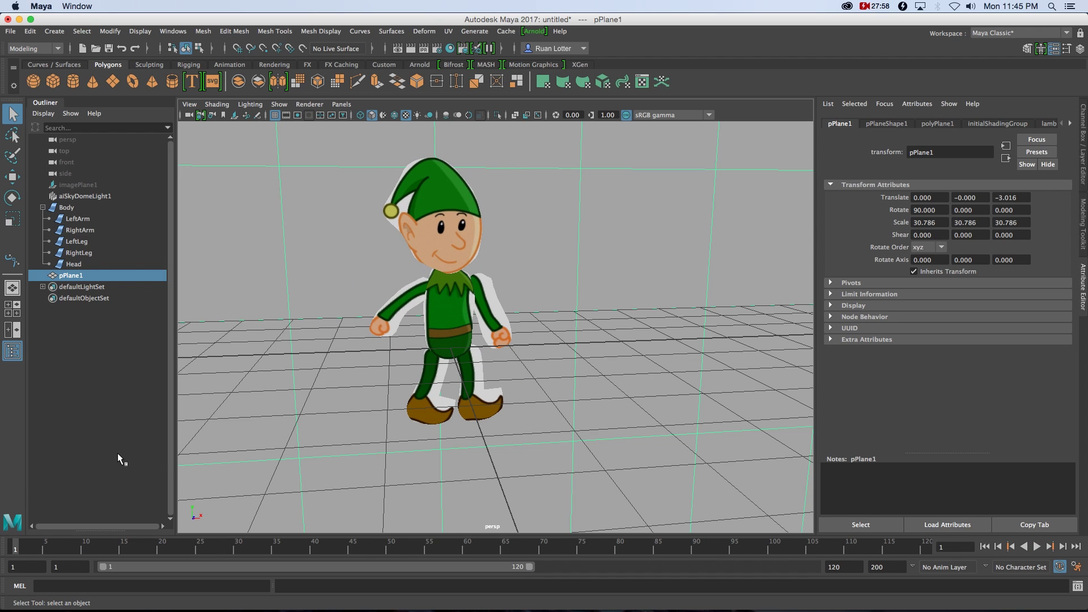
key("alt+v")
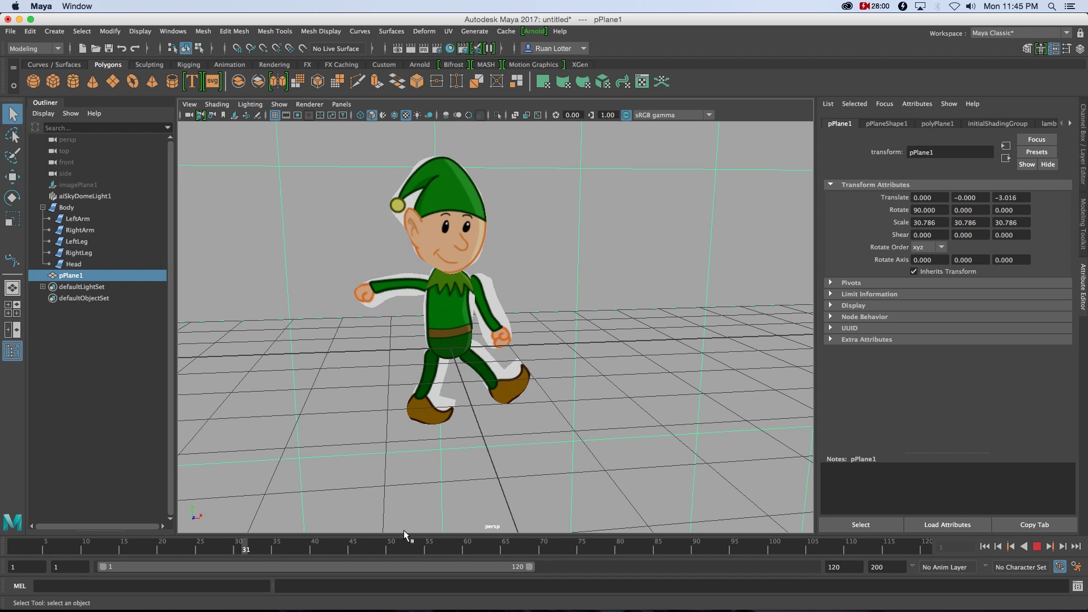
key("alt+shift+v")
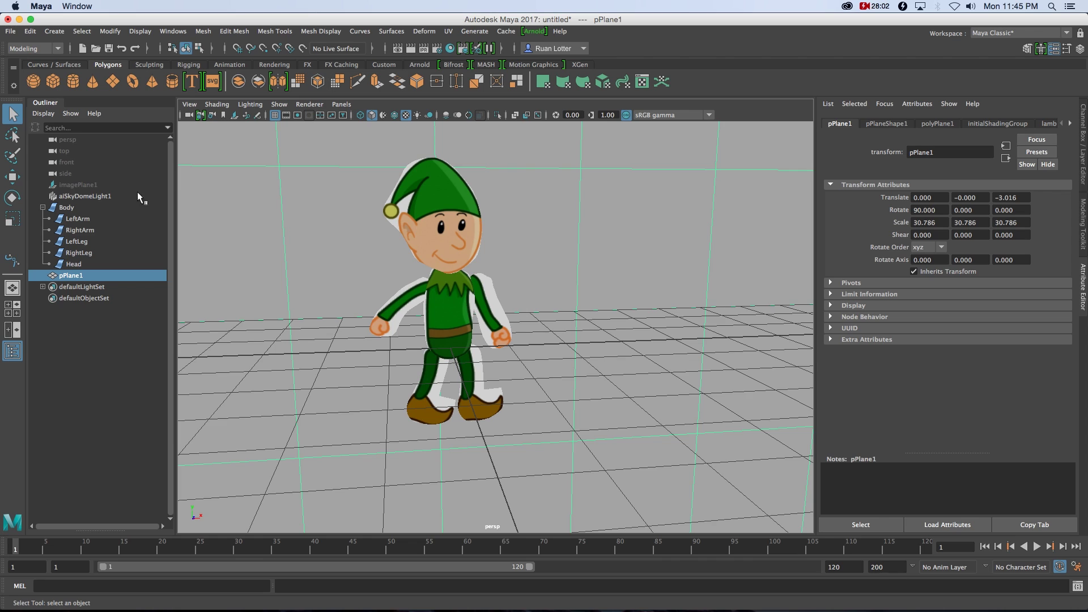
Step: Set a key on Body's translation at frame 1
left_click(60, 211)
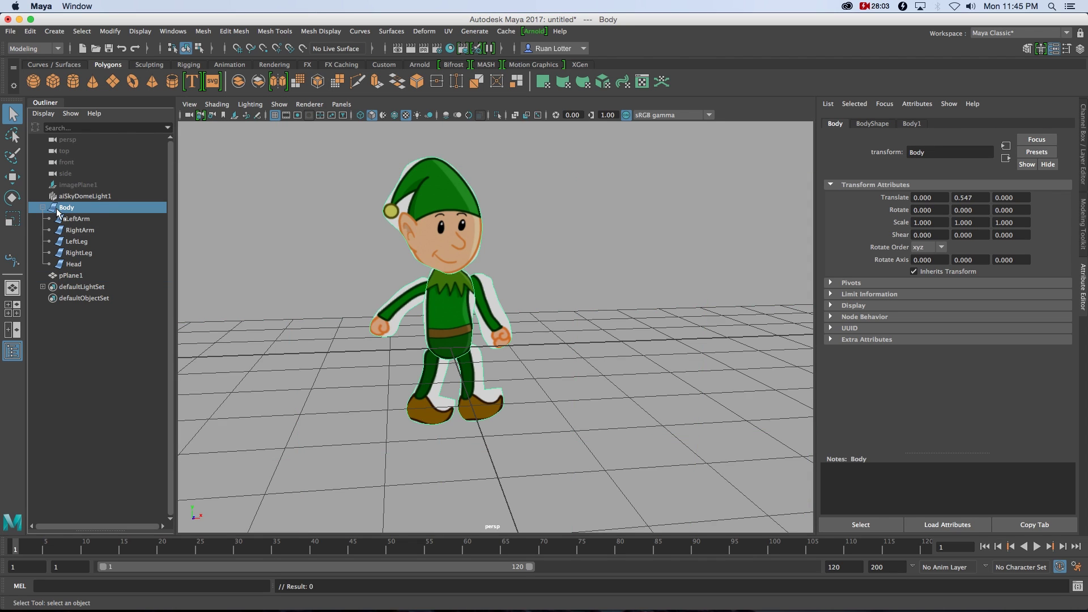
right_click(895, 203)
left_click(921, 214)
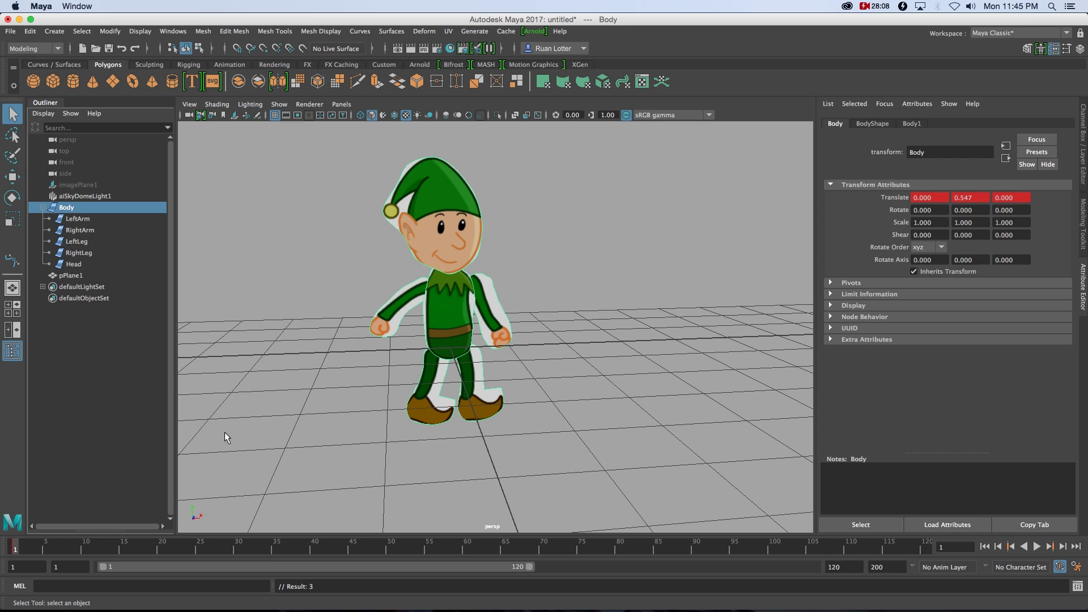
Step: Animate Body moving along X with keys at frames 62, 95 and 120, using about 3.264 at frame 62 and 0.807 at frame 120
key("alt+v")
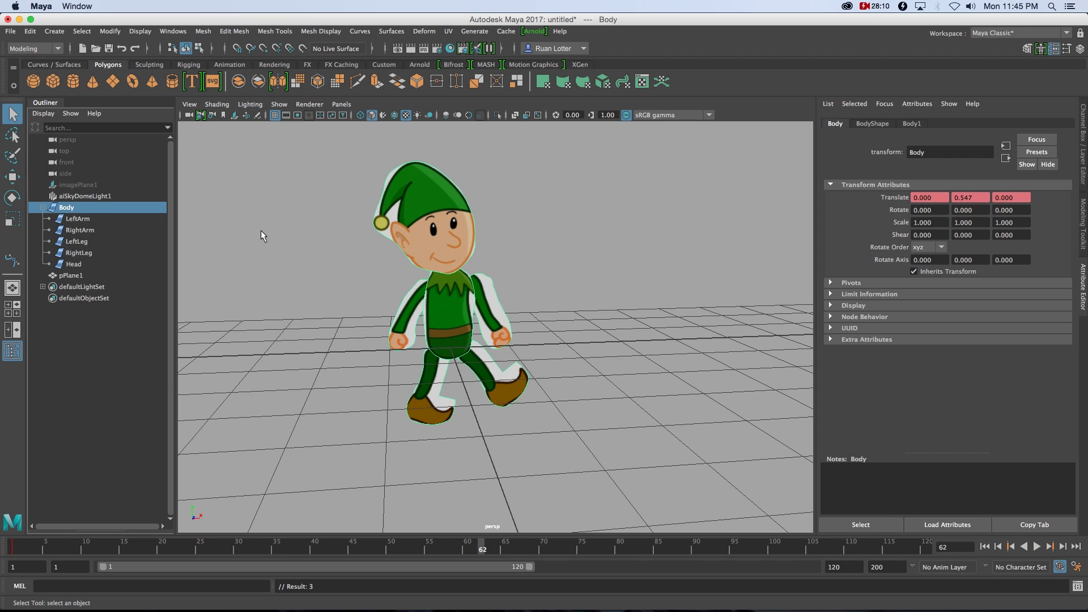
key("w")
left_click_drag(512, 316, 669, 331)
left_click_drag(485, 537, 734, 541)
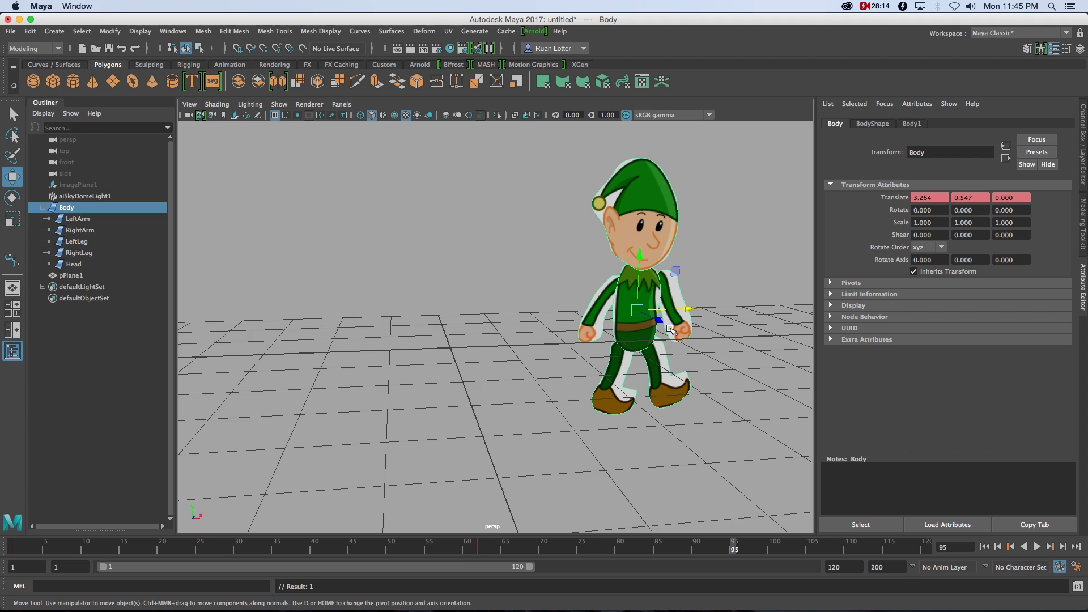
left_click_drag(693, 317, 352, 327)
key("s")
left_click_drag(734, 547, 927, 545)
key("alt+v")
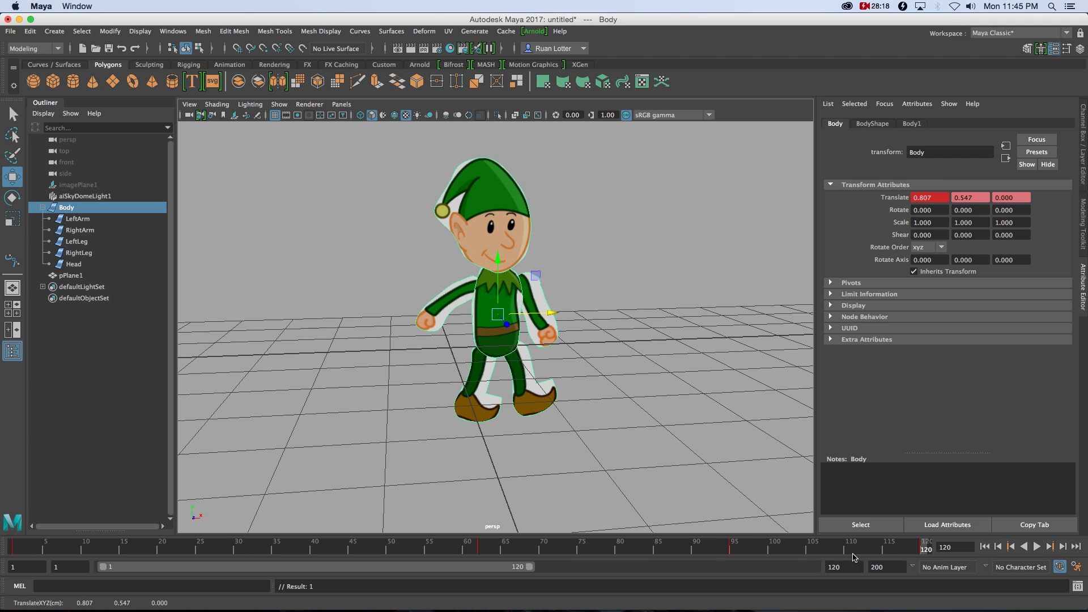